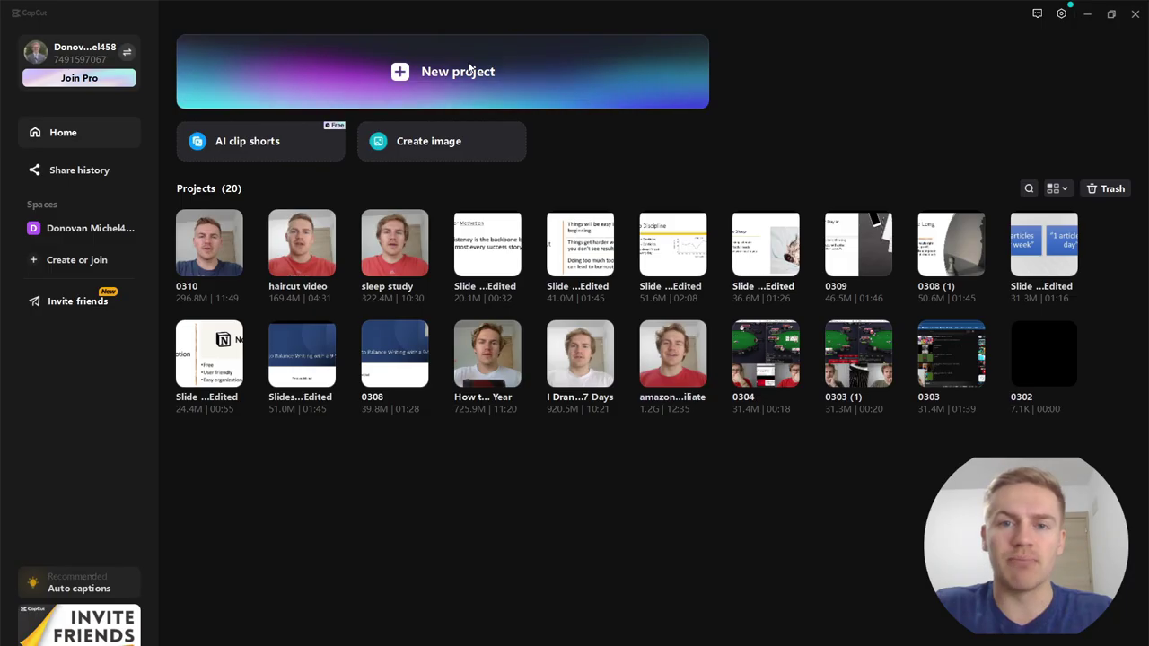
Step: Start a new blank editing project from the CapCut home screen
left_click(468, 69)
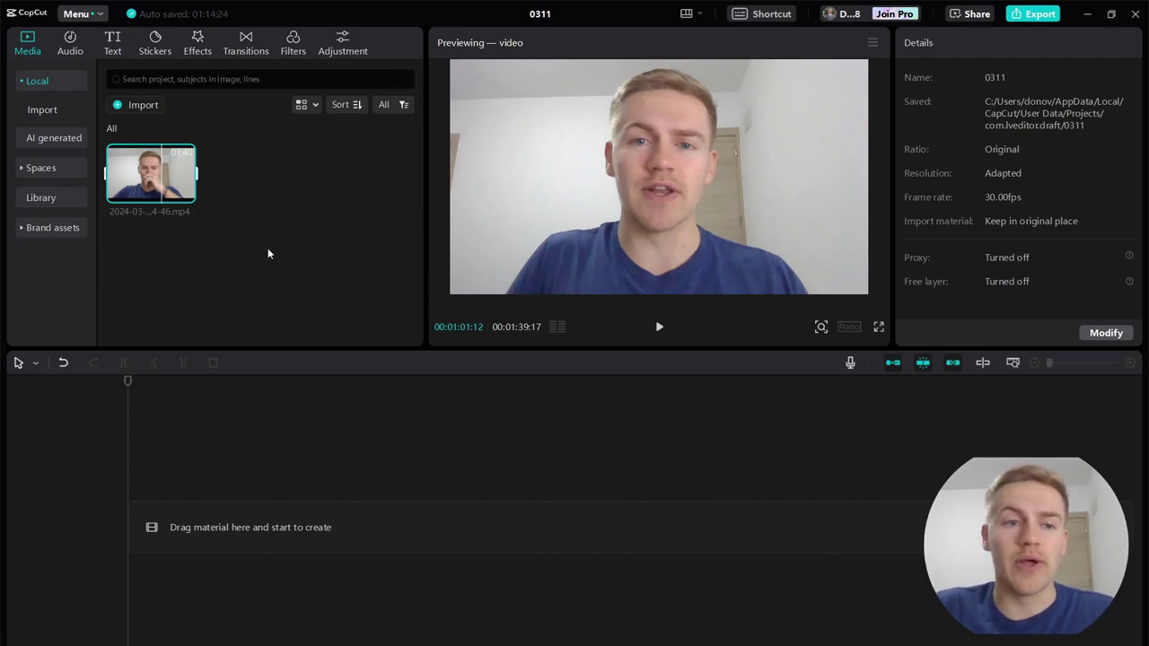
mouse_move(157, 181)
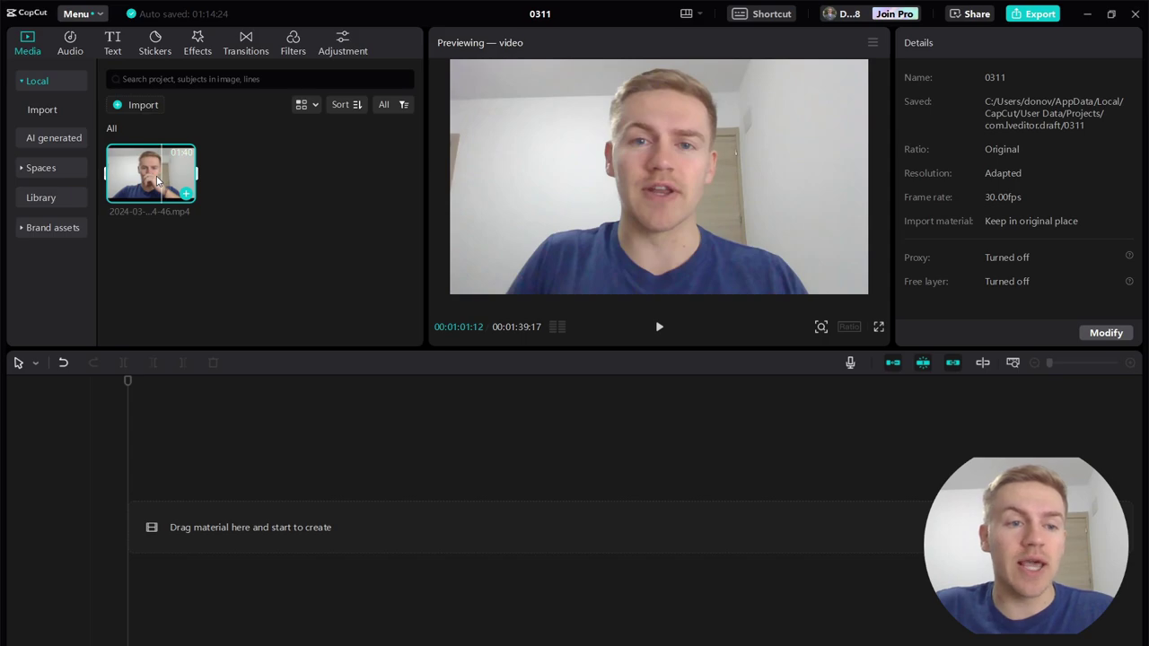
left_click_drag(157, 180, 138, 526)
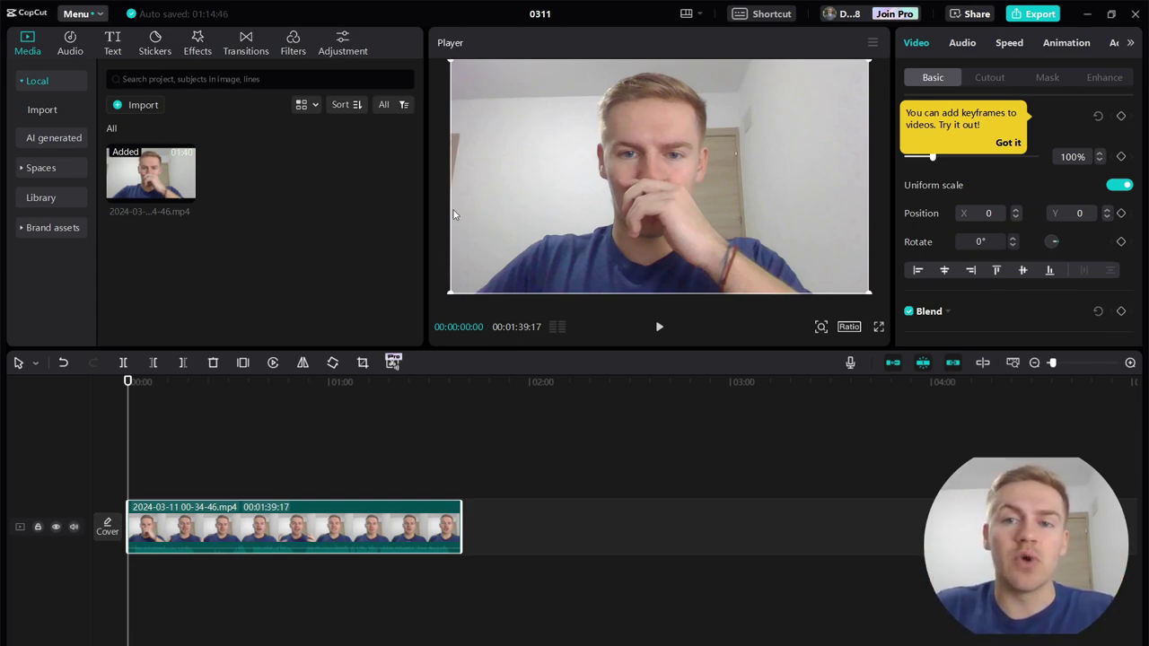
left_click(768, 19)
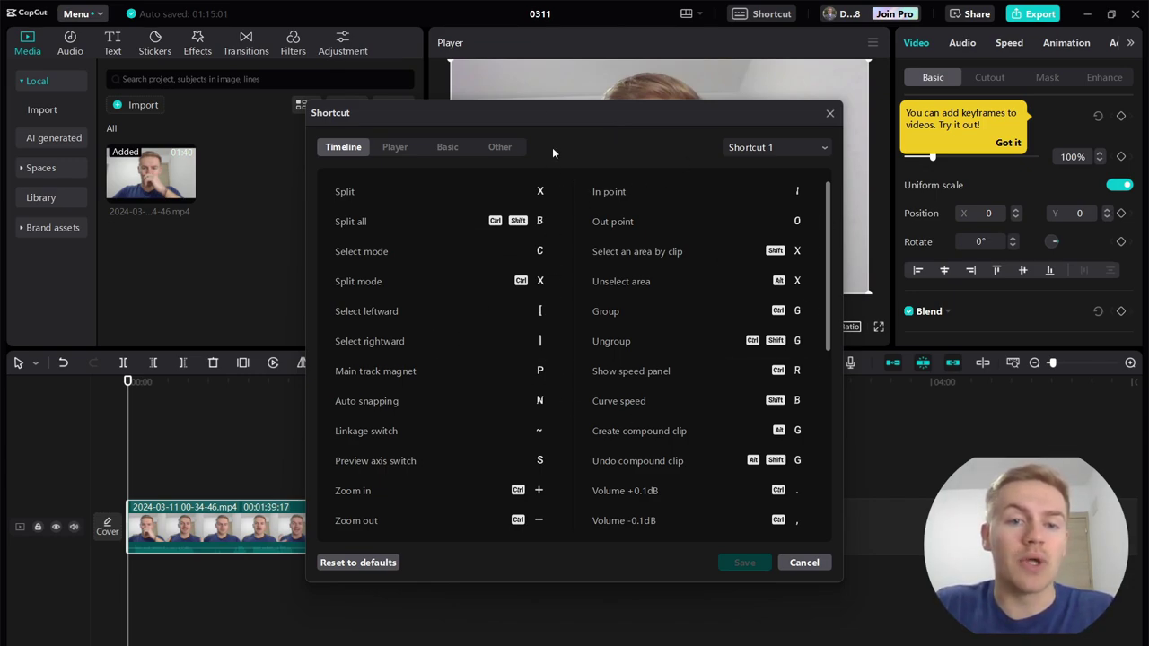
left_click(447, 147)
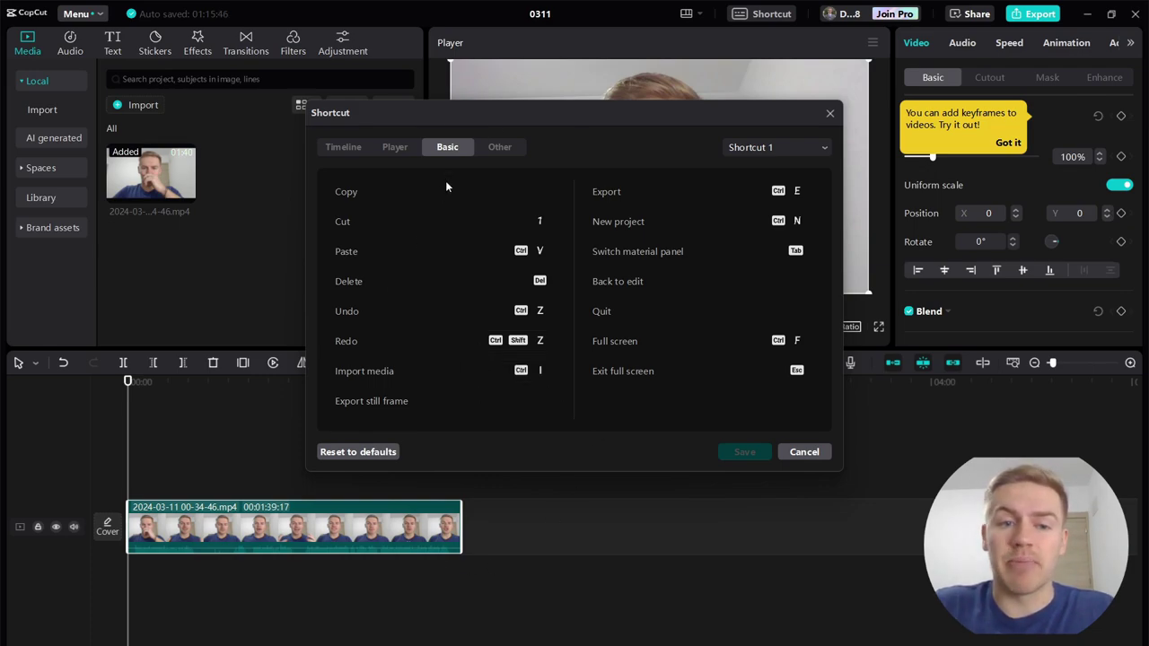
left_click(341, 148)
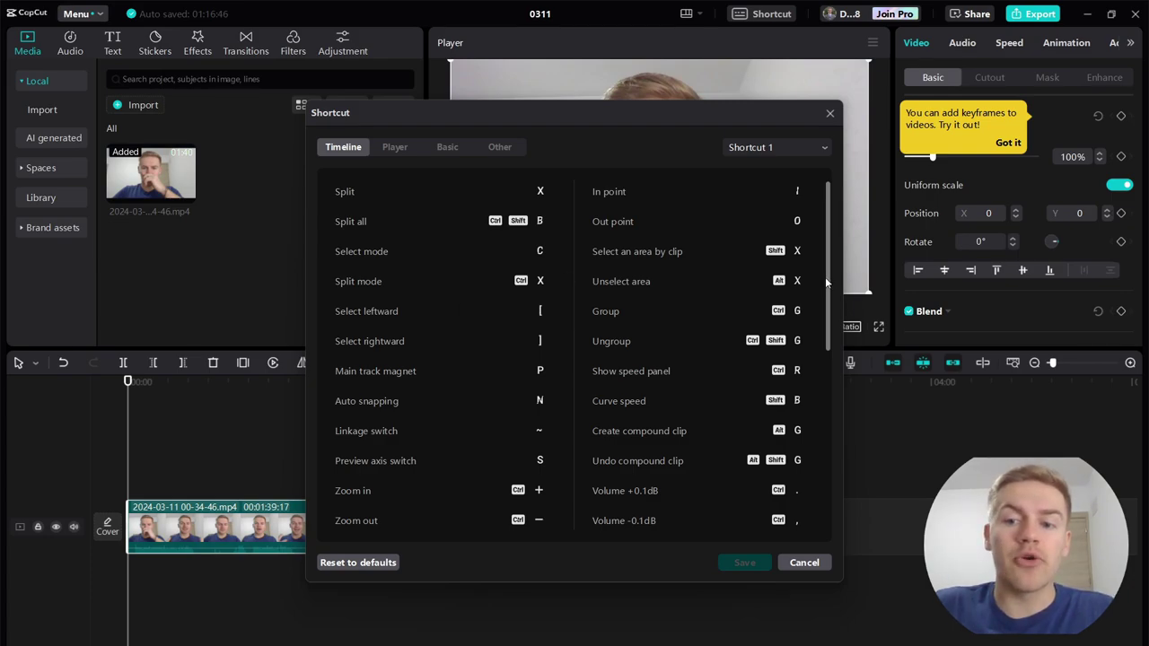
left_click_drag(825, 279, 820, 487)
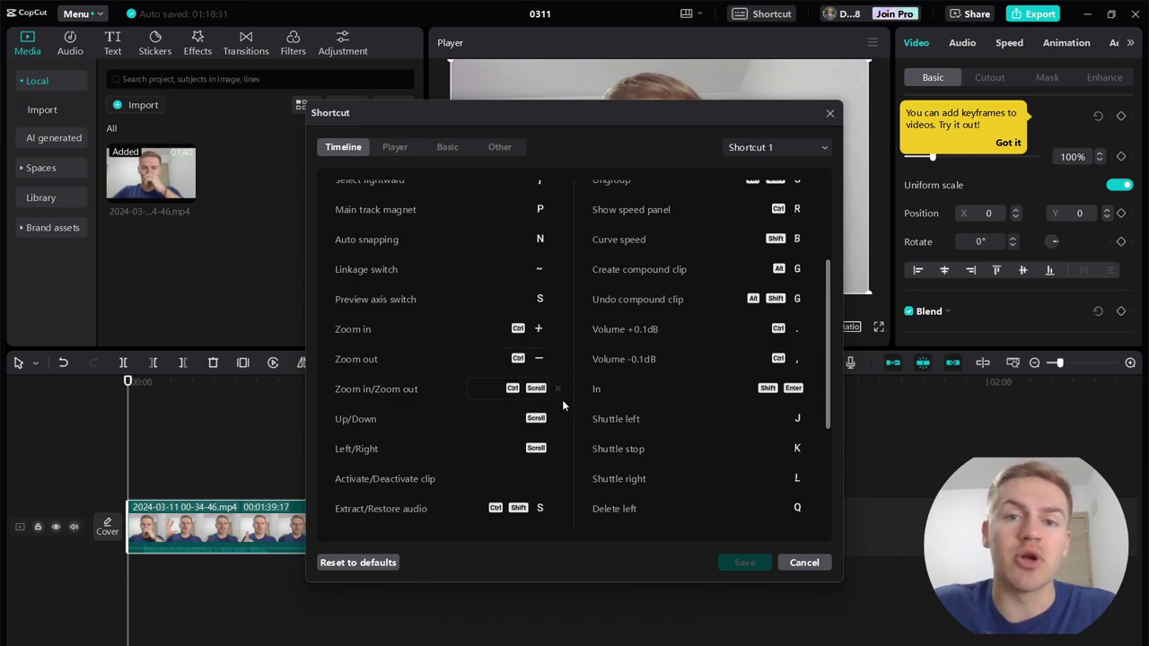
scroll(561, 395, "down", 1)
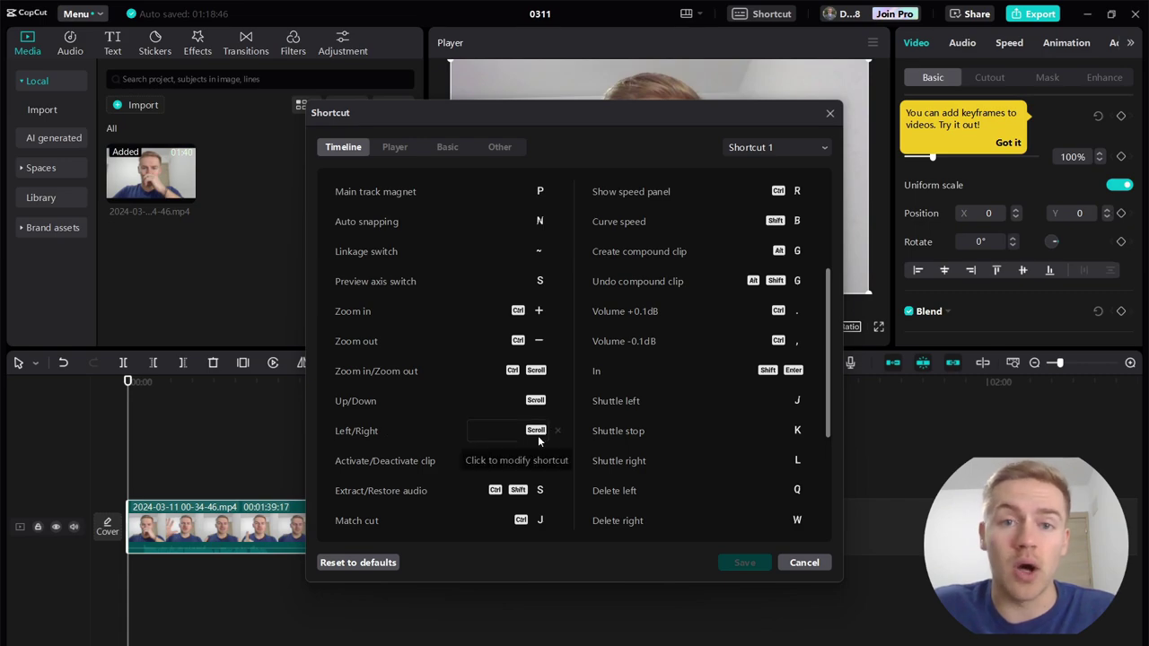
left_click(789, 566)
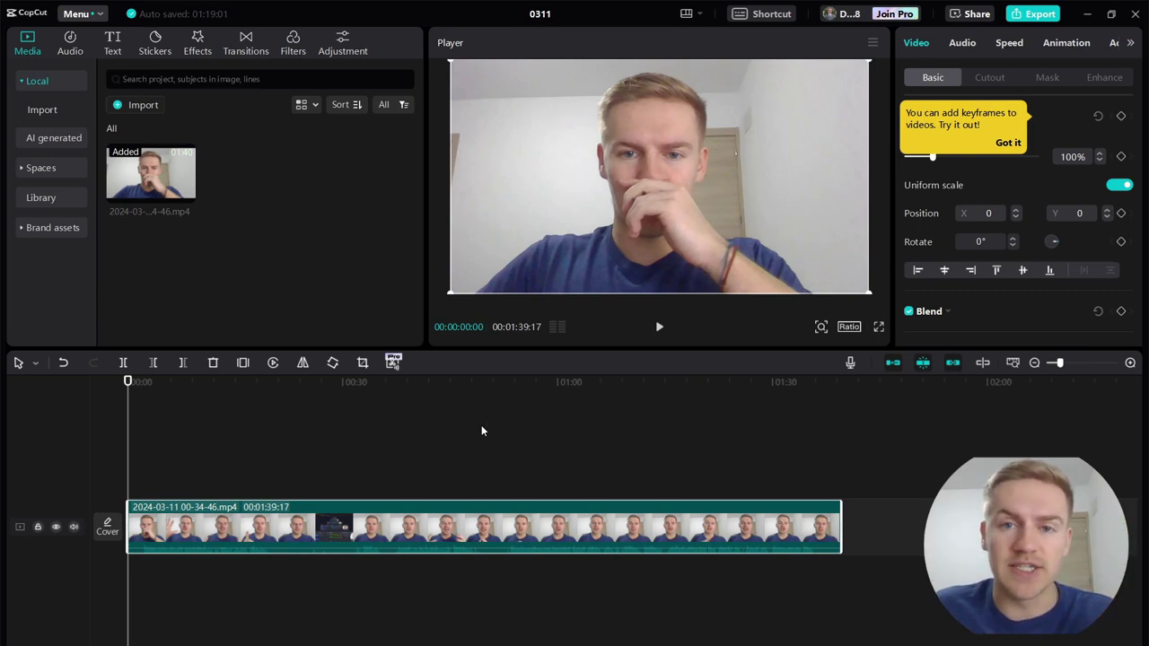
Step: Zoom into the timeline so the clip spans the view with five-second ruler marks
scroll(502, 444, "down", 3)
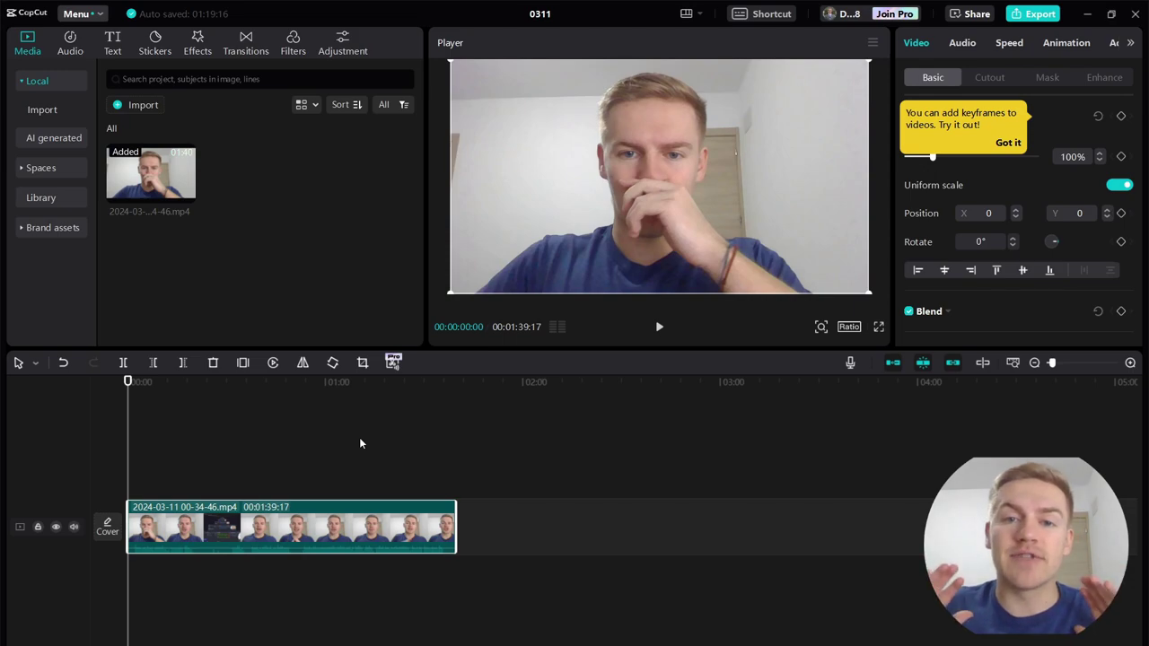
scroll(359, 443, "up", 1)
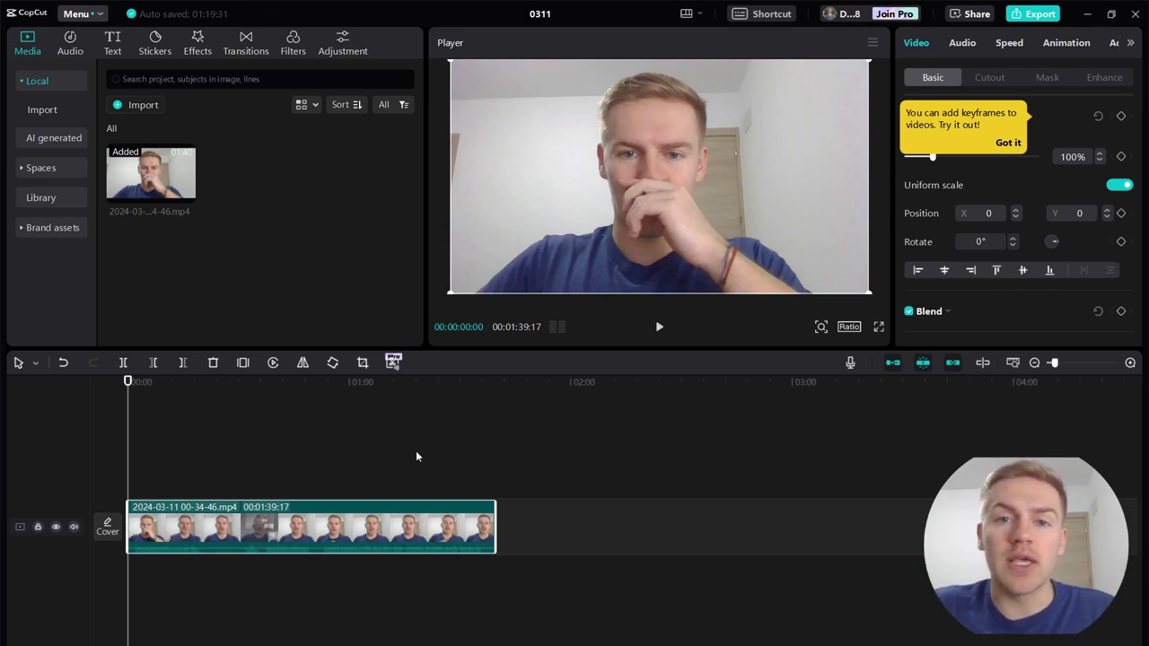
scroll(416, 453, "up", 1)
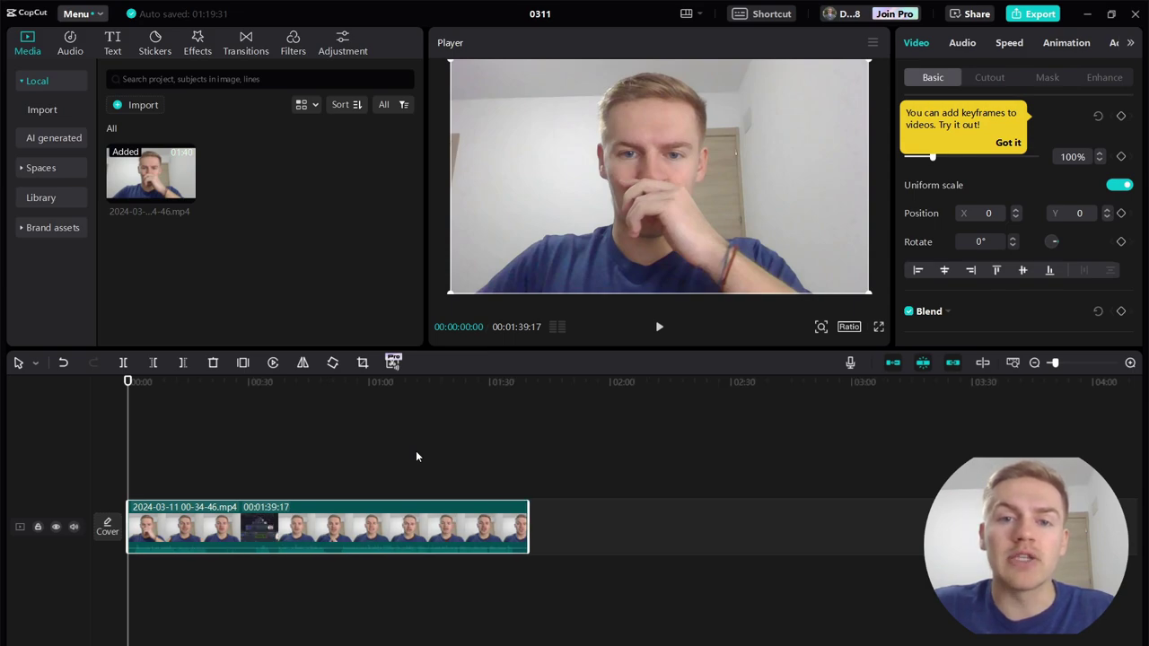
scroll(415, 456, "up", 2)
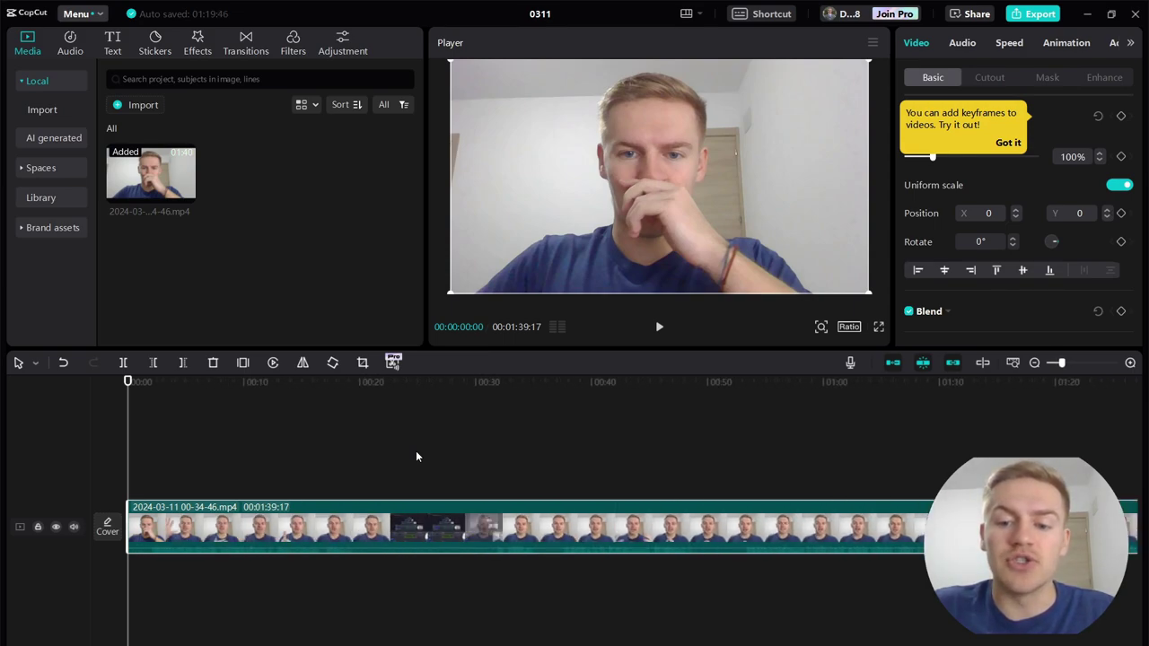
scroll(415, 457, "up", 1)
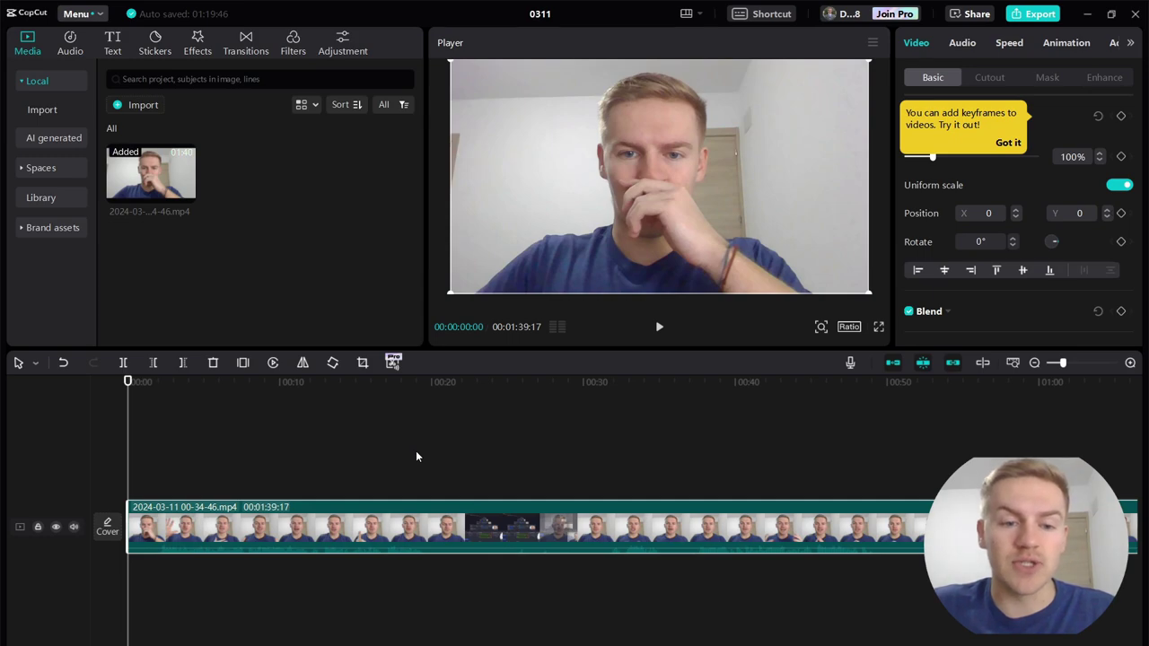
scroll(416, 455, "up", 1)
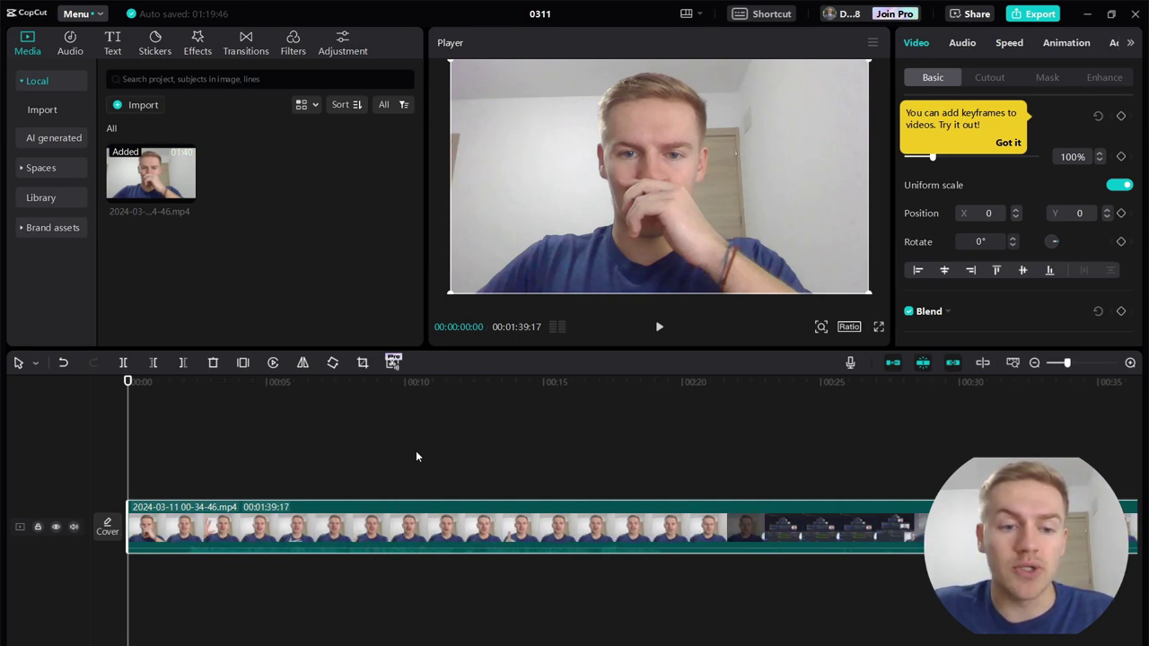
scroll(418, 456, "up", 1)
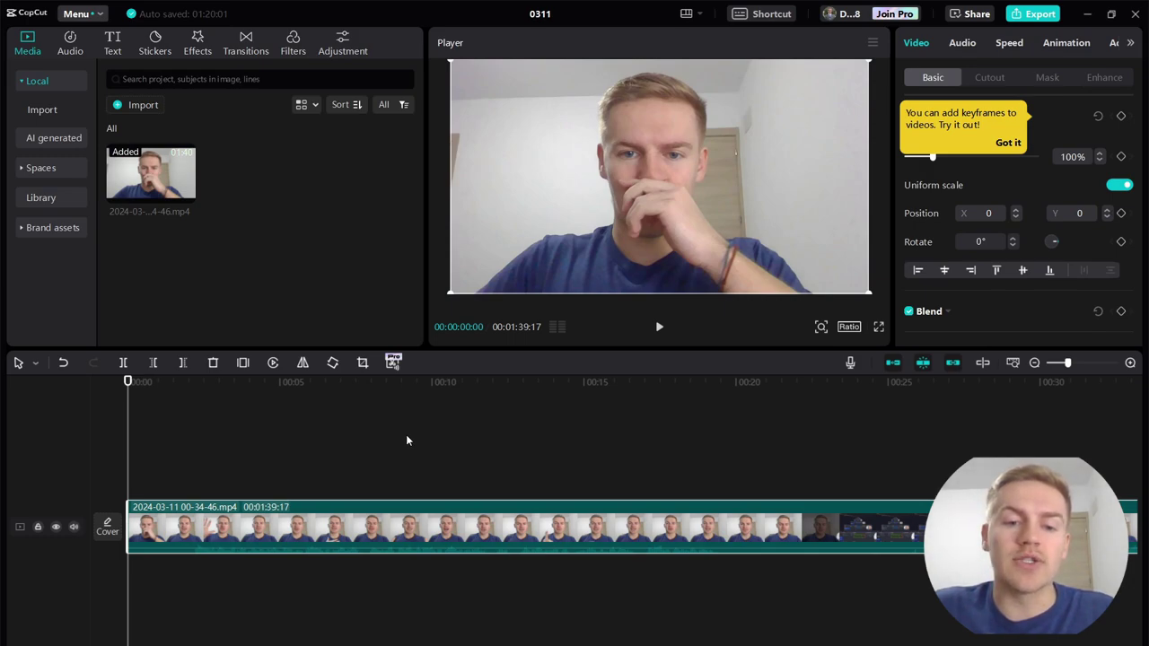
Step: Scroll the timeline sideways back to the start of the clip
scroll(406, 440, "right", 3)
scroll(406, 440, "left", 3)
scroll(406, 440, "right", 3)
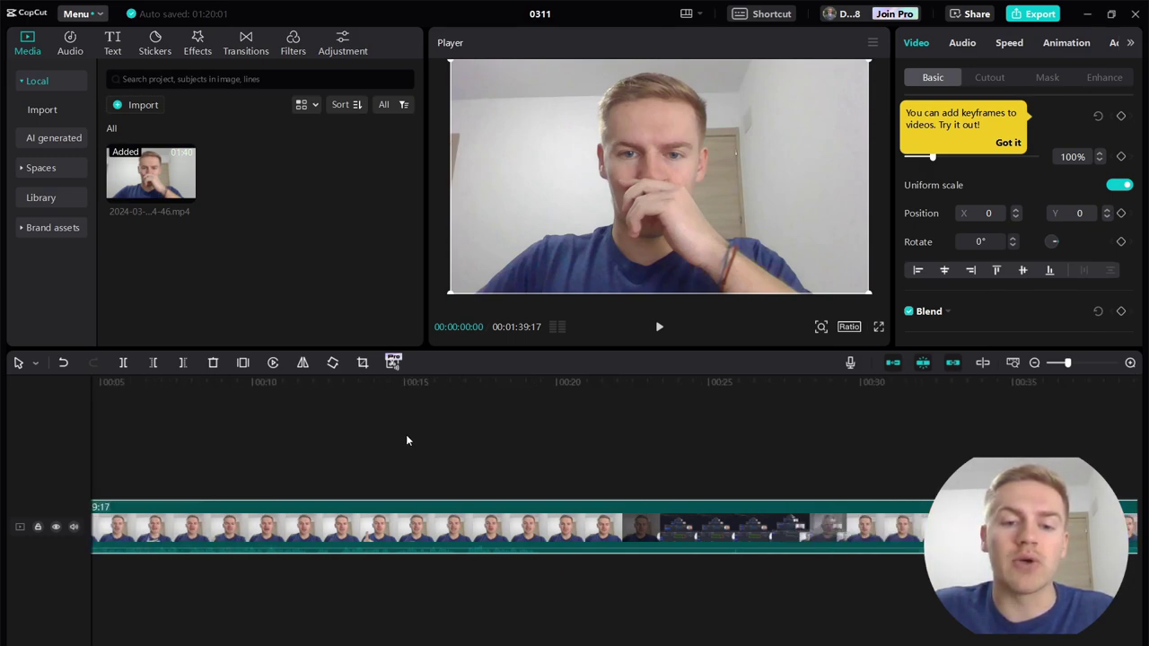
scroll(405, 439, "right", 3)
scroll(406, 440, "left", 4)
scroll(406, 437, "right", 5)
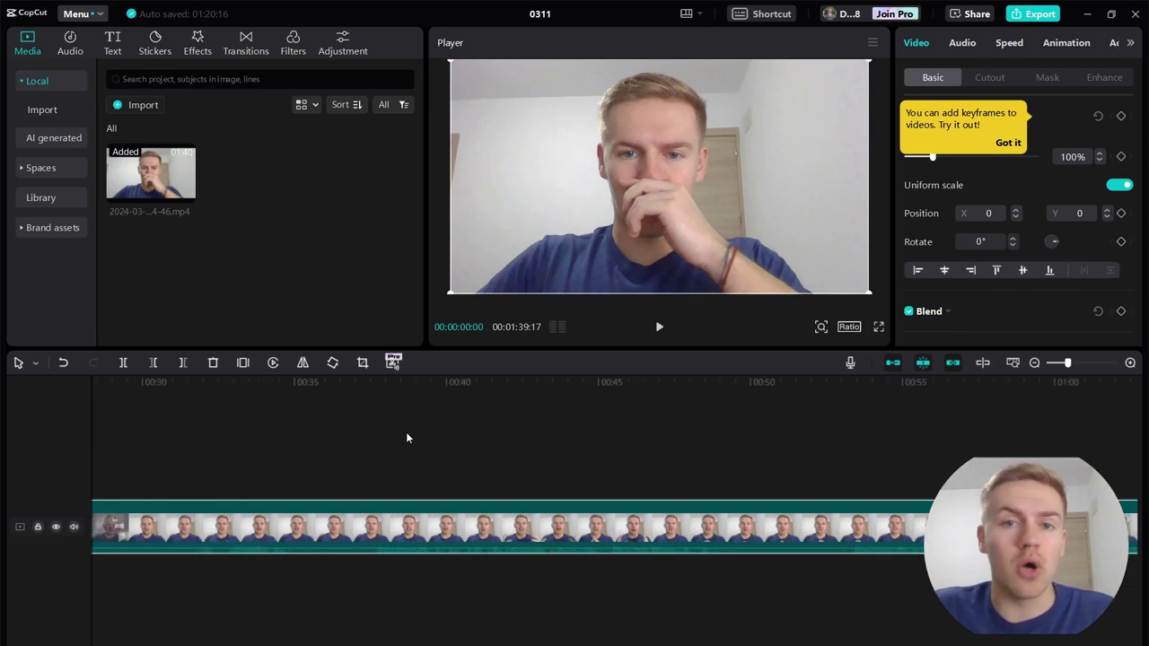
scroll(406, 436, "left", 10)
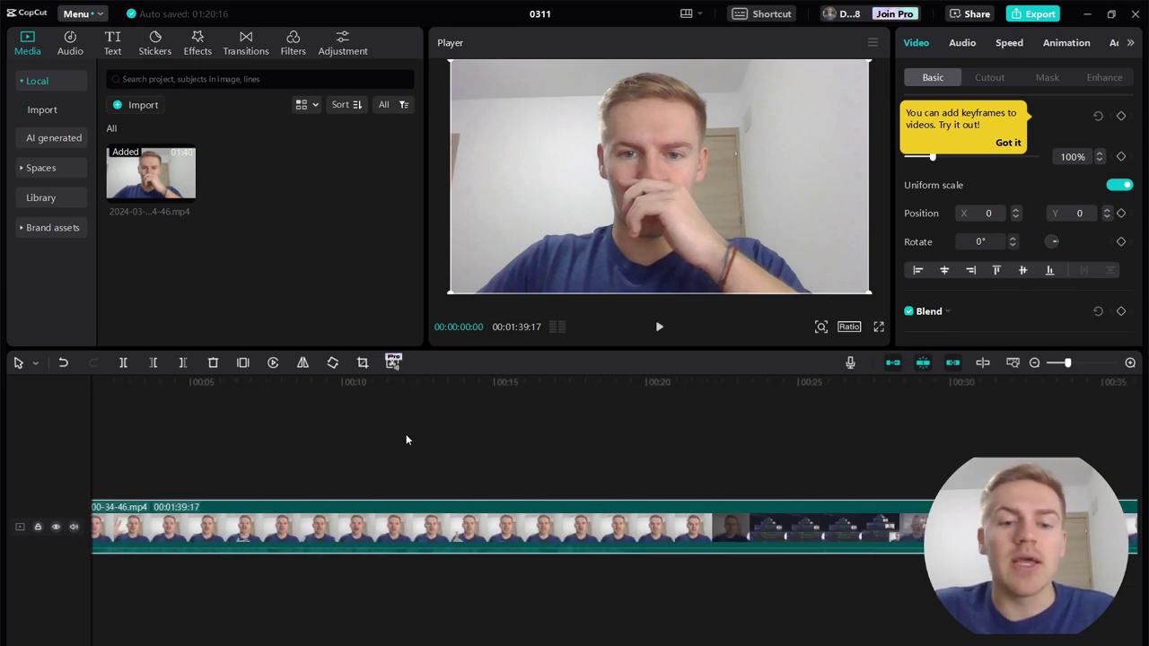
scroll(405, 438, "left", 2)
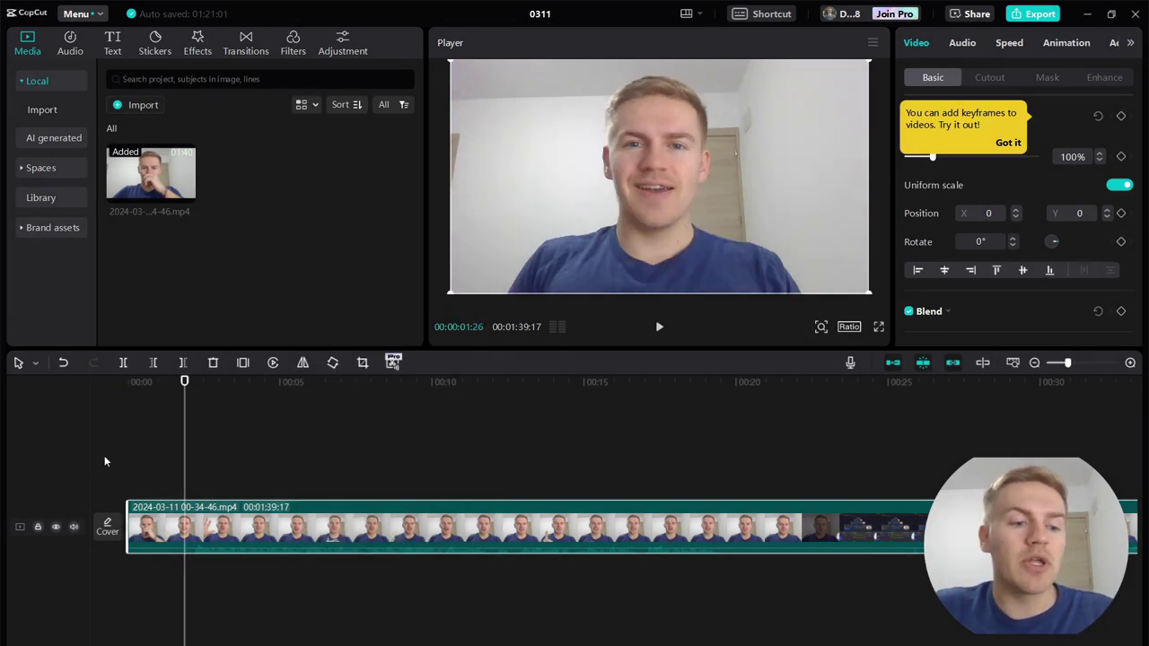
Step: Mute the main track's audio and split the clip at about five seconds
left_click(75, 527)
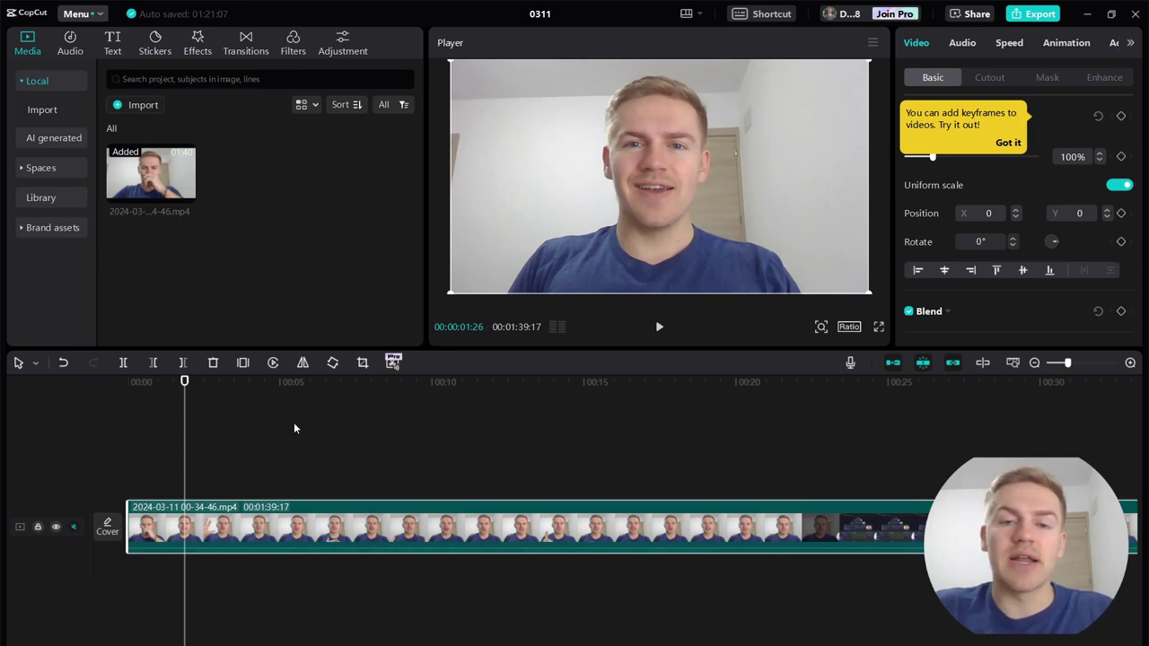
key("space")
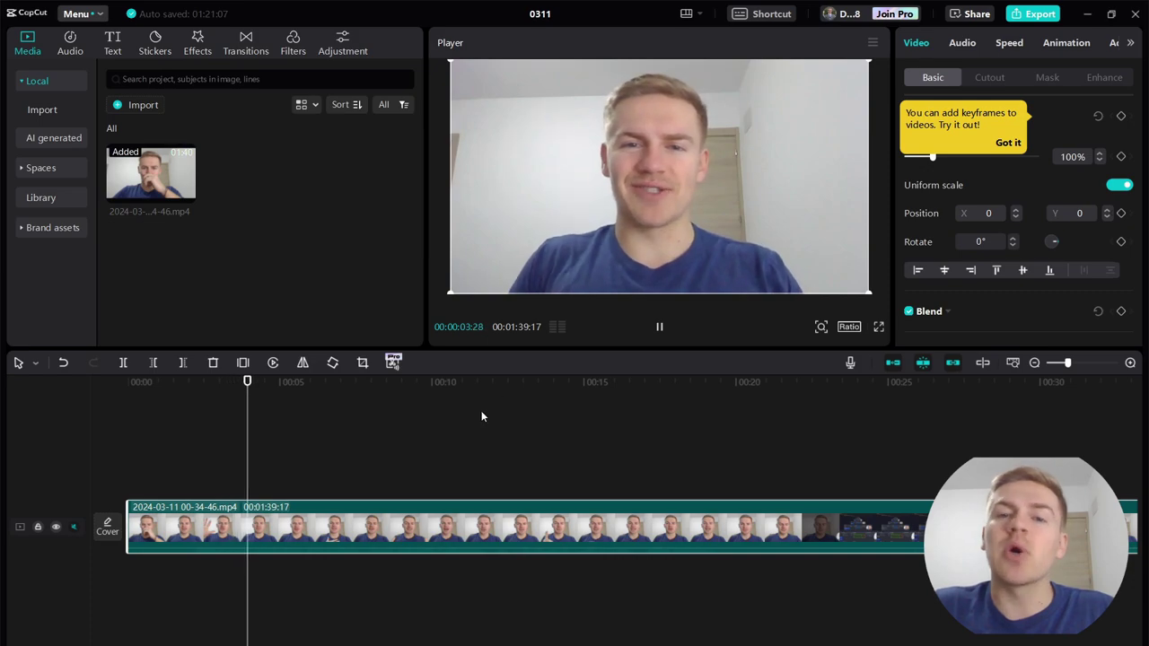
key("space")
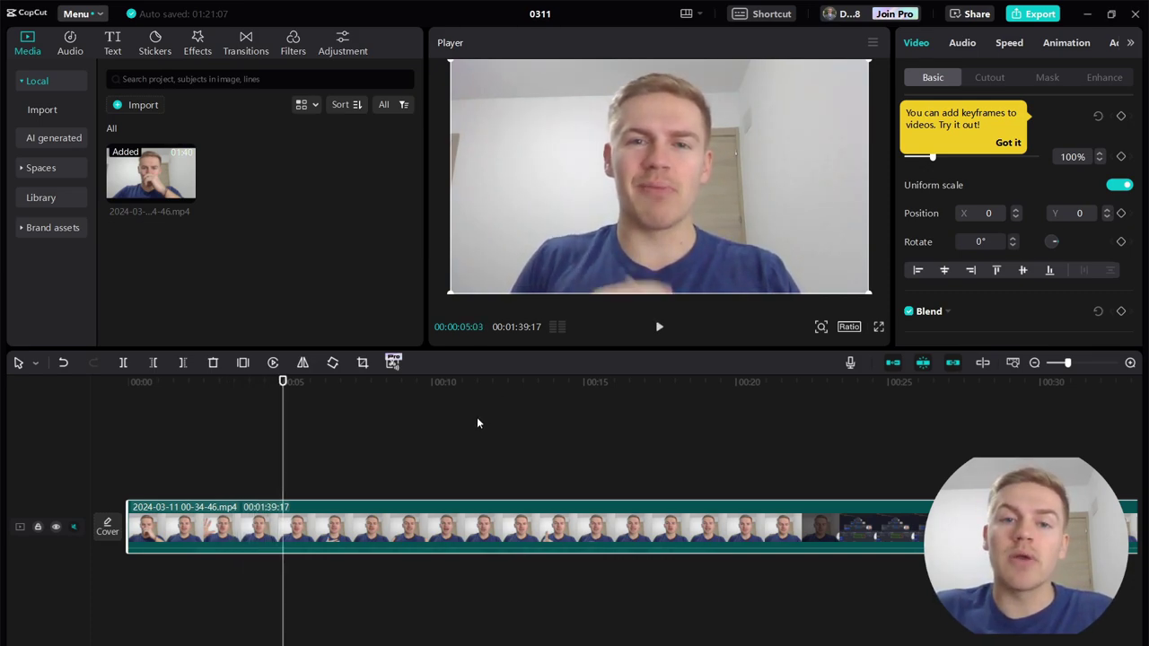
key("ctrl+b")
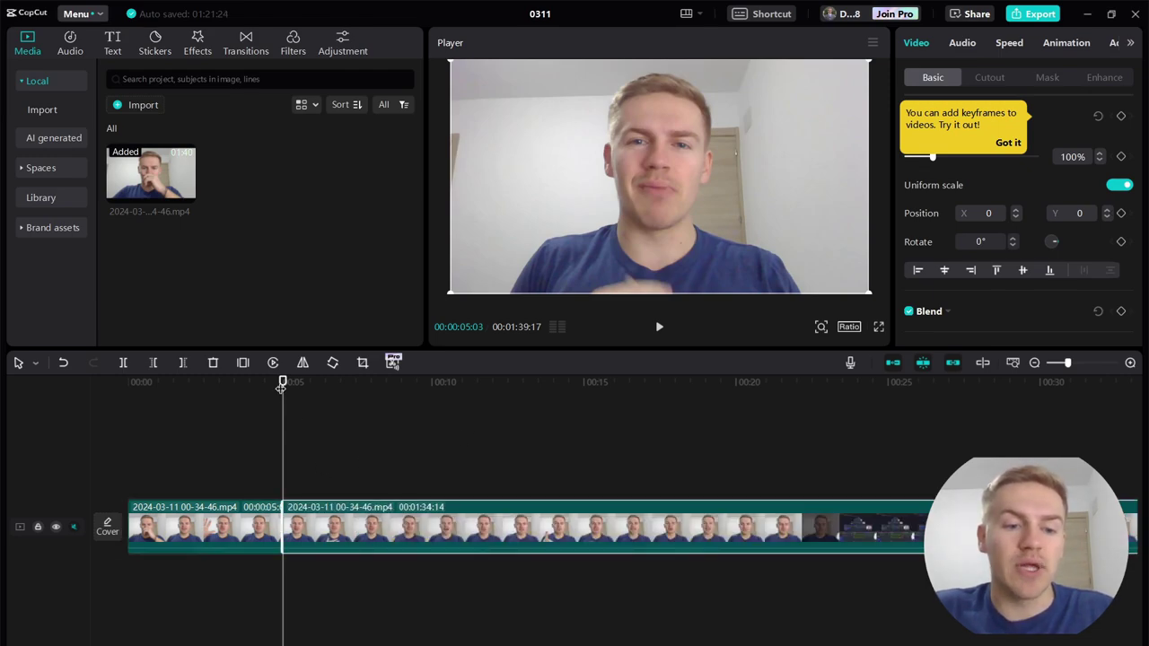
Step: Move the playhead just past the cut and play back to review it
left_click_drag(282, 382, 257, 382)
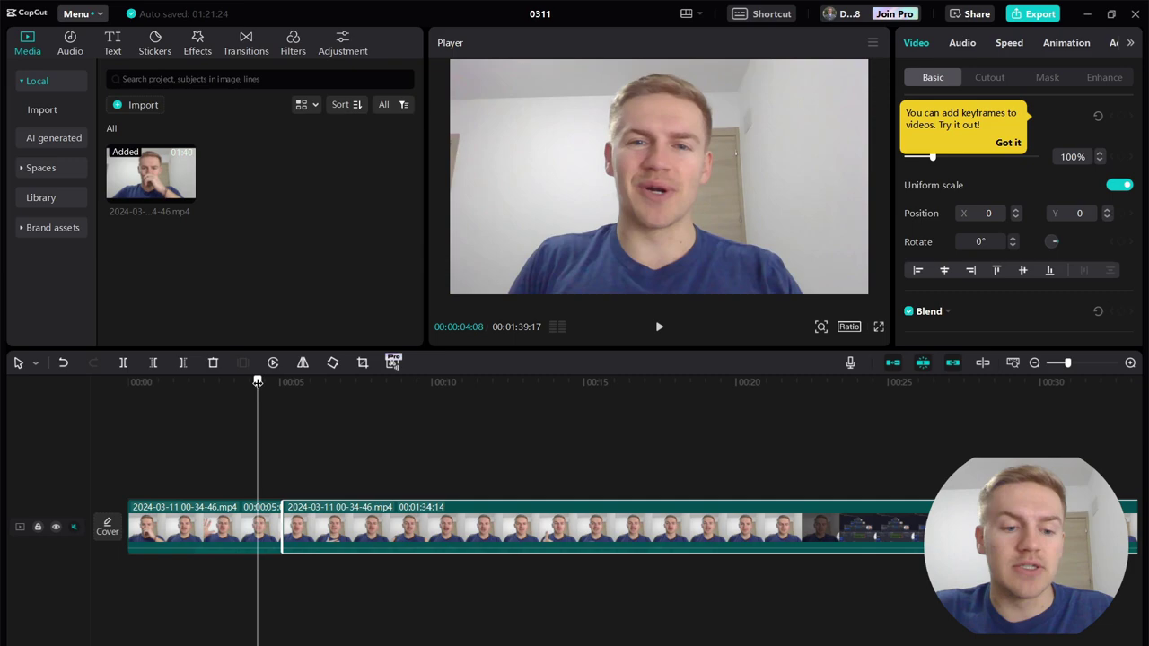
left_click(206, 530)
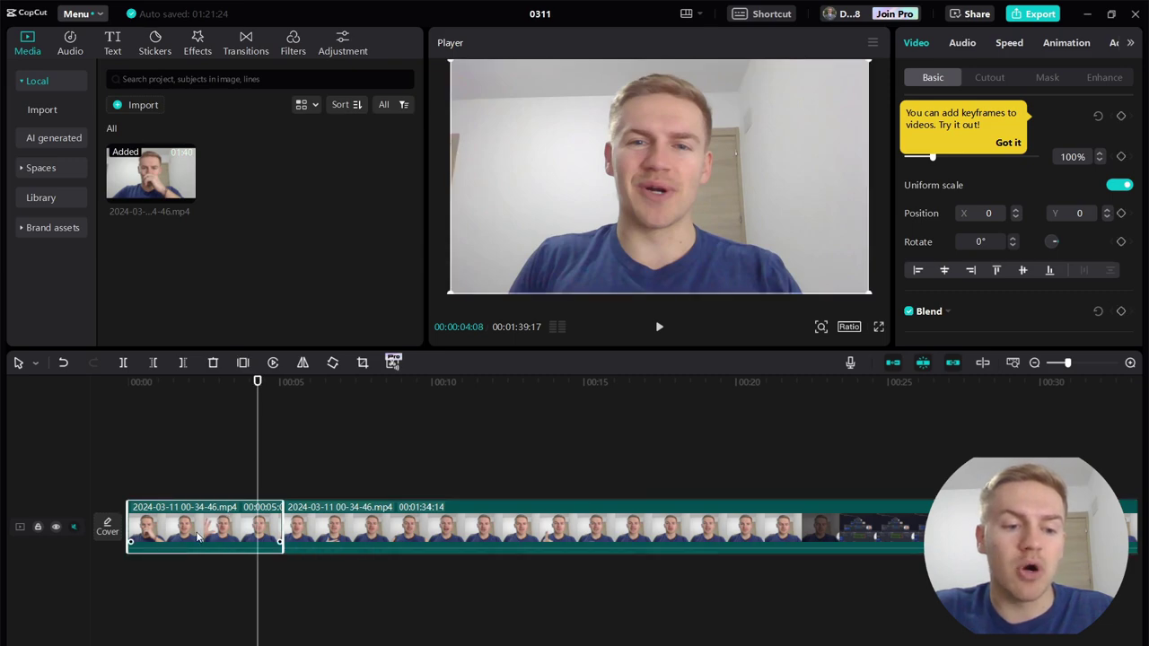
left_click(429, 538)
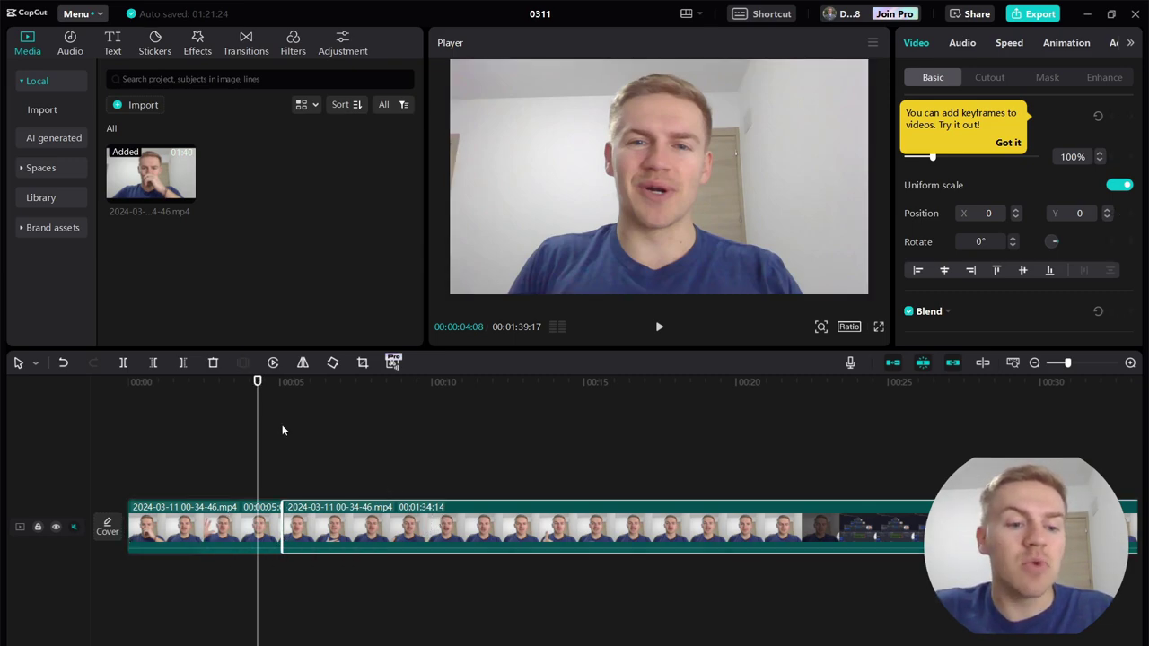
left_click_drag(257, 439, 298, 439)
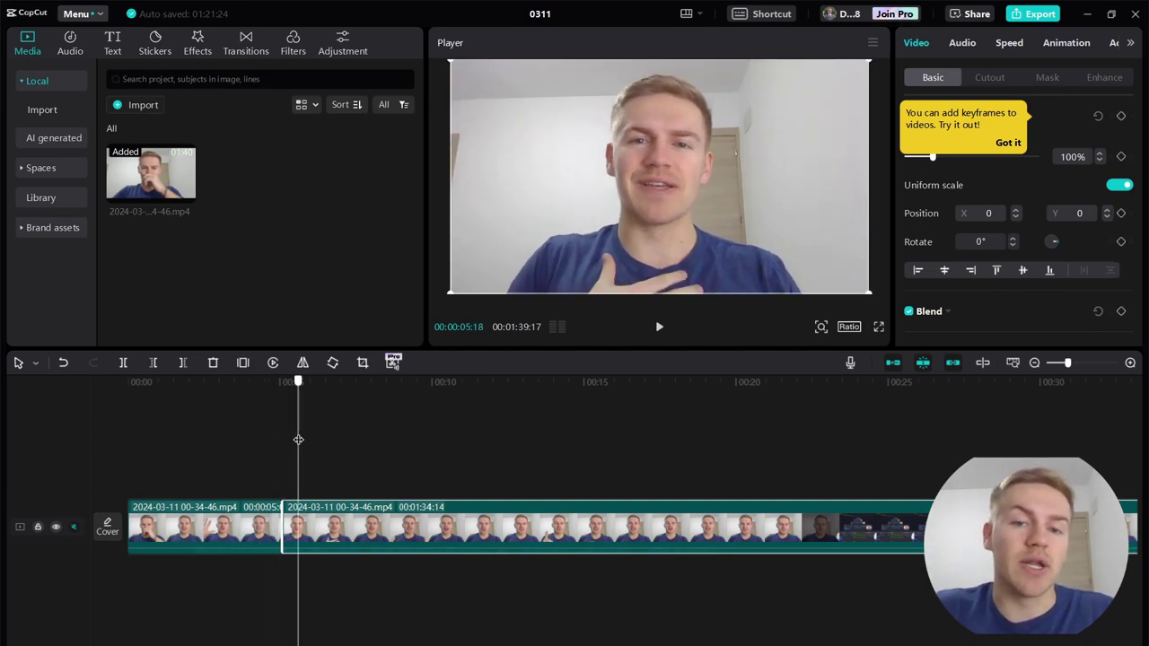
key("space")
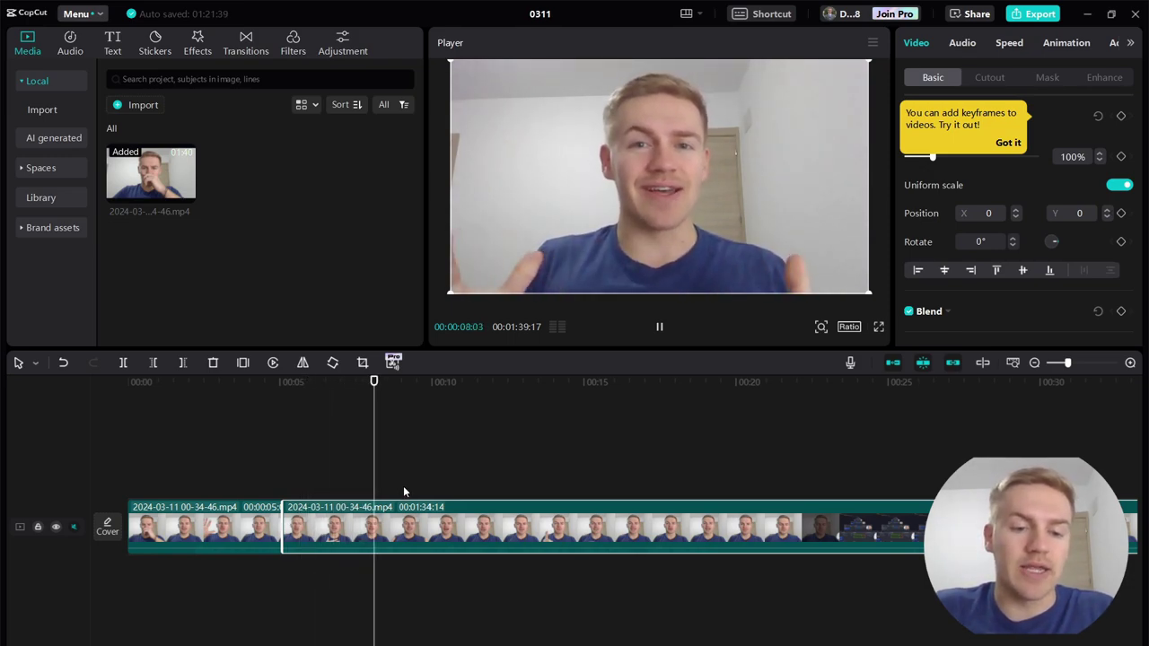
key("space")
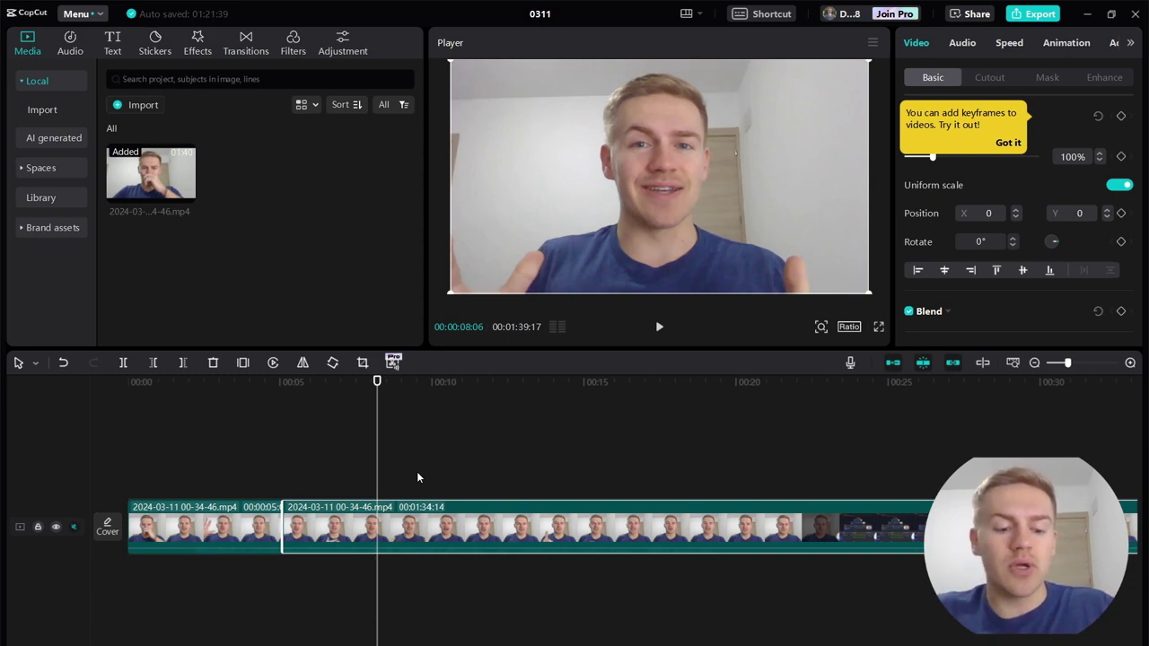
Step: Split again at about 8 seconds, delete the short middle piece, then undo the deletion
key("ctrl+b")
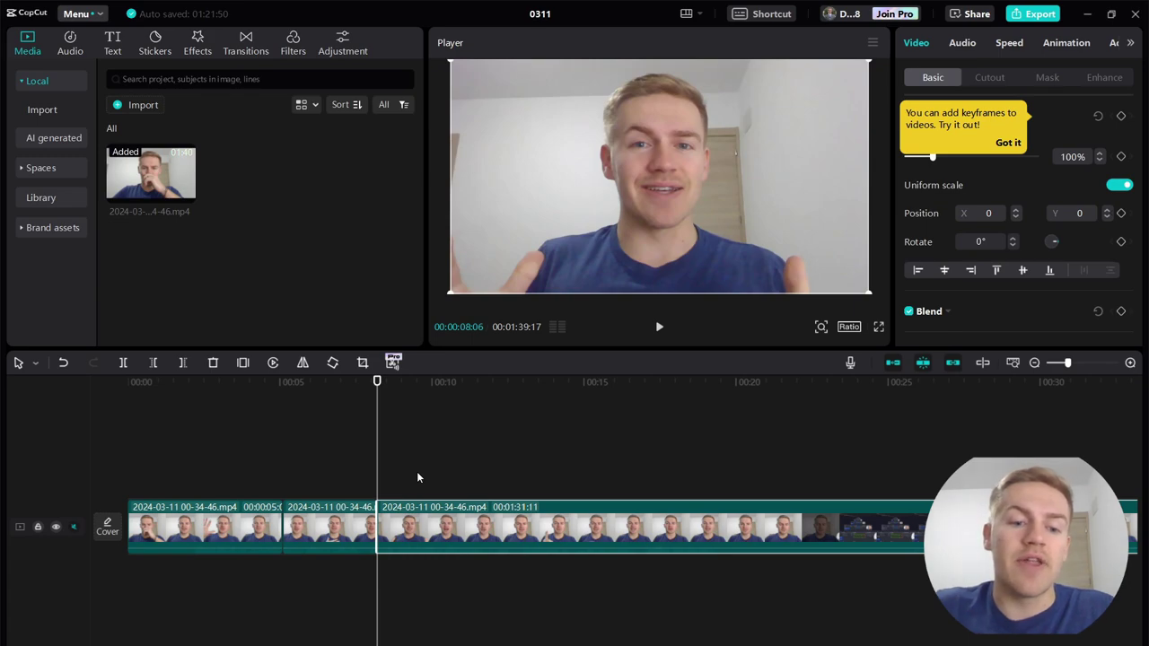
left_click(321, 526)
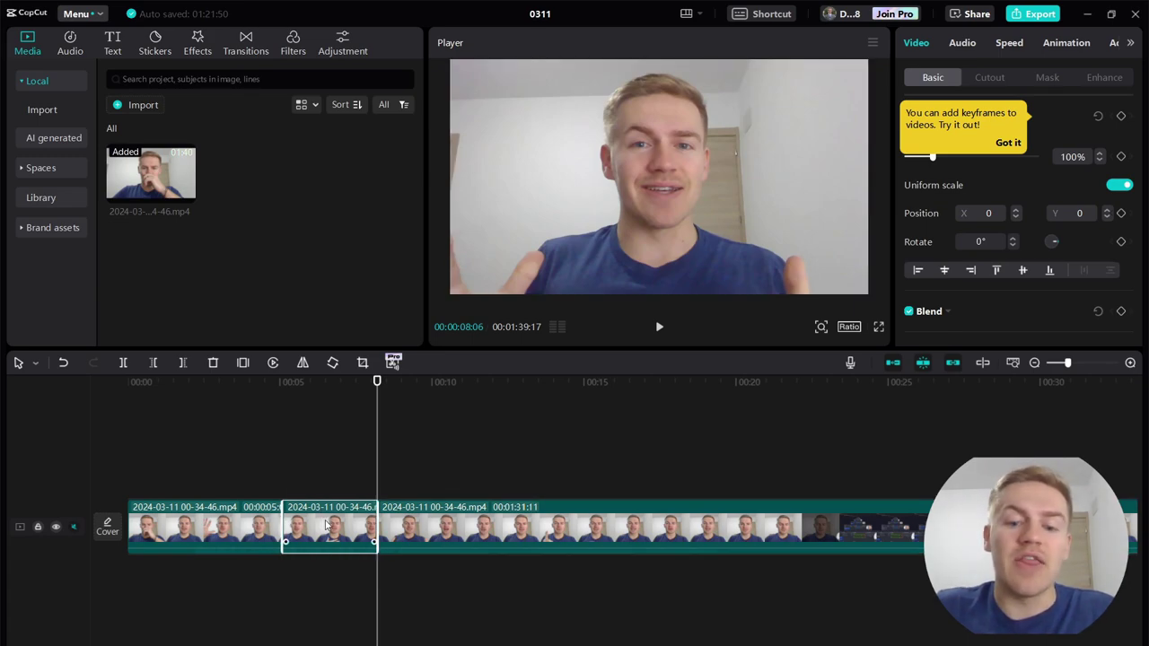
key("Delete")
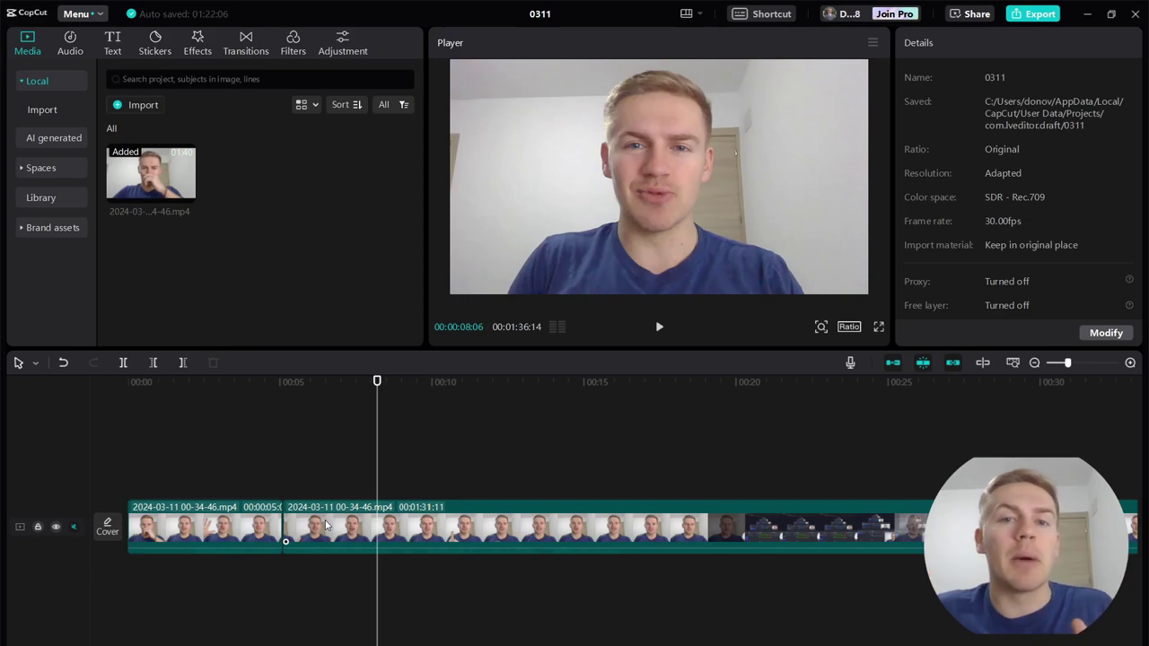
key("ctrl+z")
Step: Undo the extra split and trim the second clip's start up to about 00:09 with Q
left_click(419, 383)
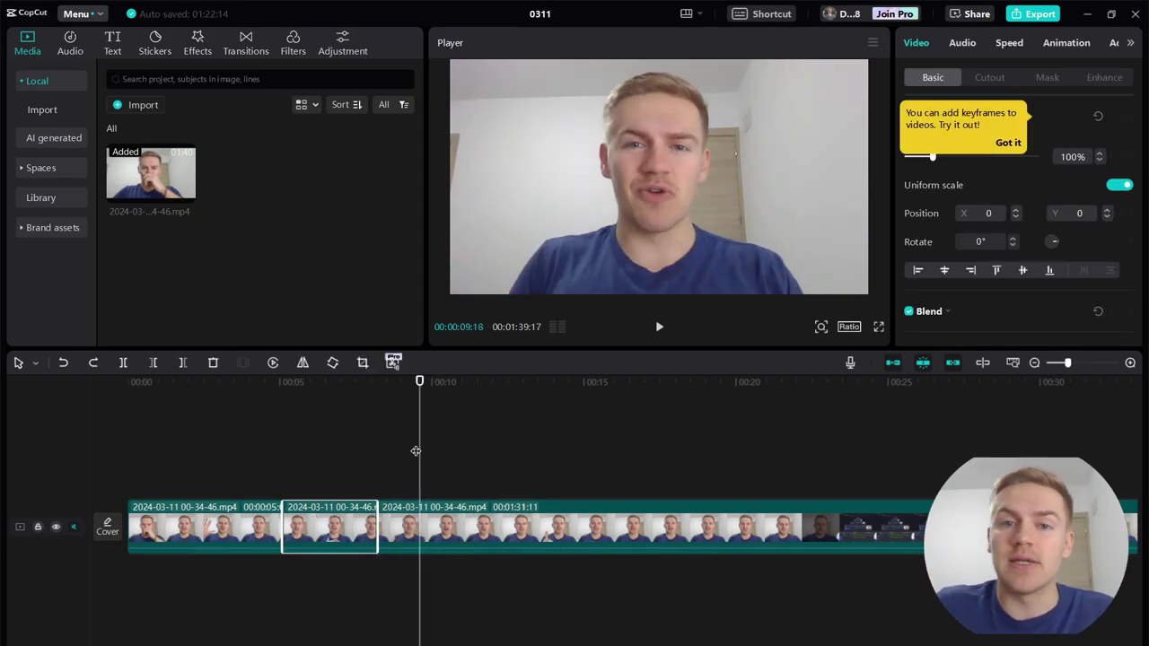
key("ctrl+z")
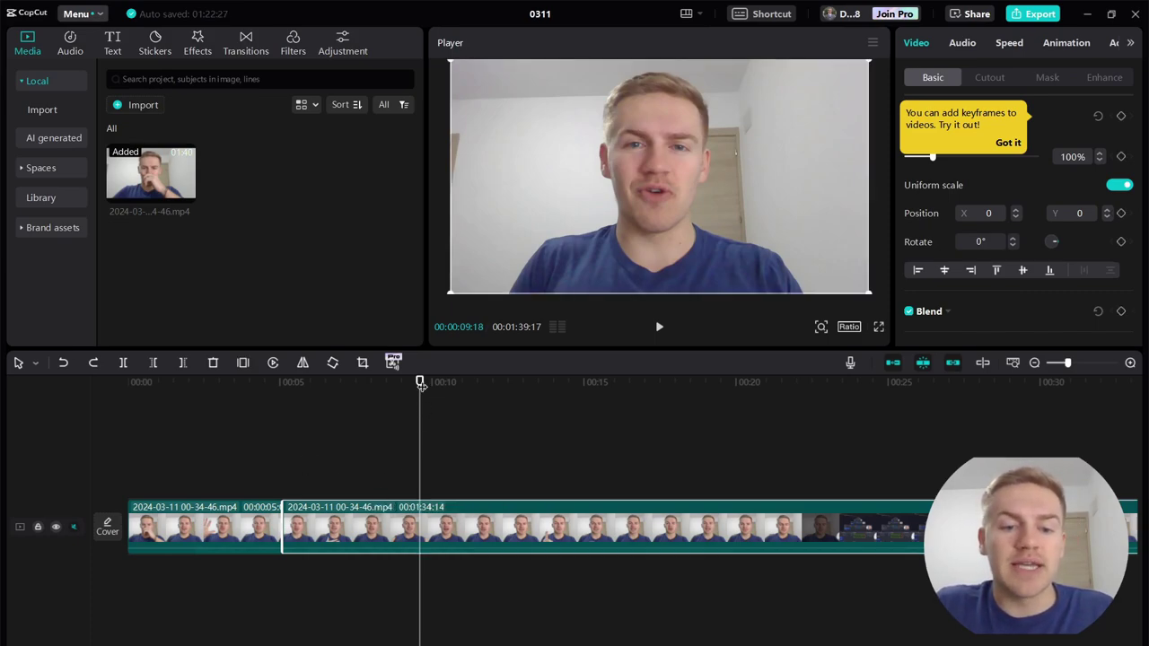
left_click_drag(419, 384, 401, 398)
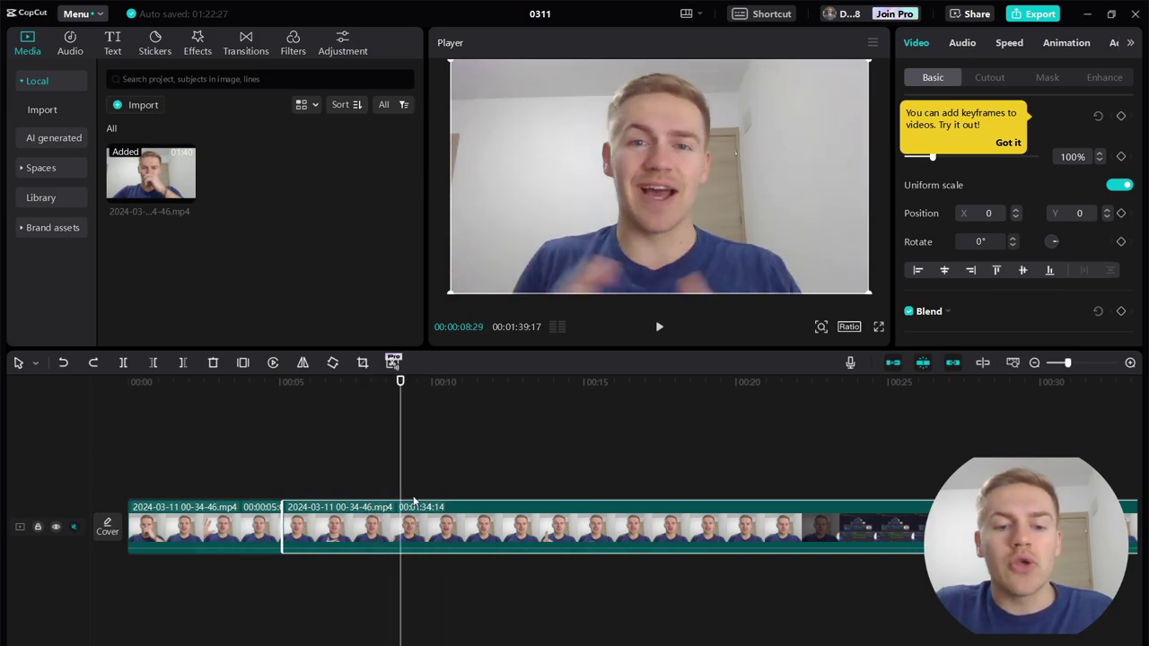
left_click_drag(396, 444, 421, 444)
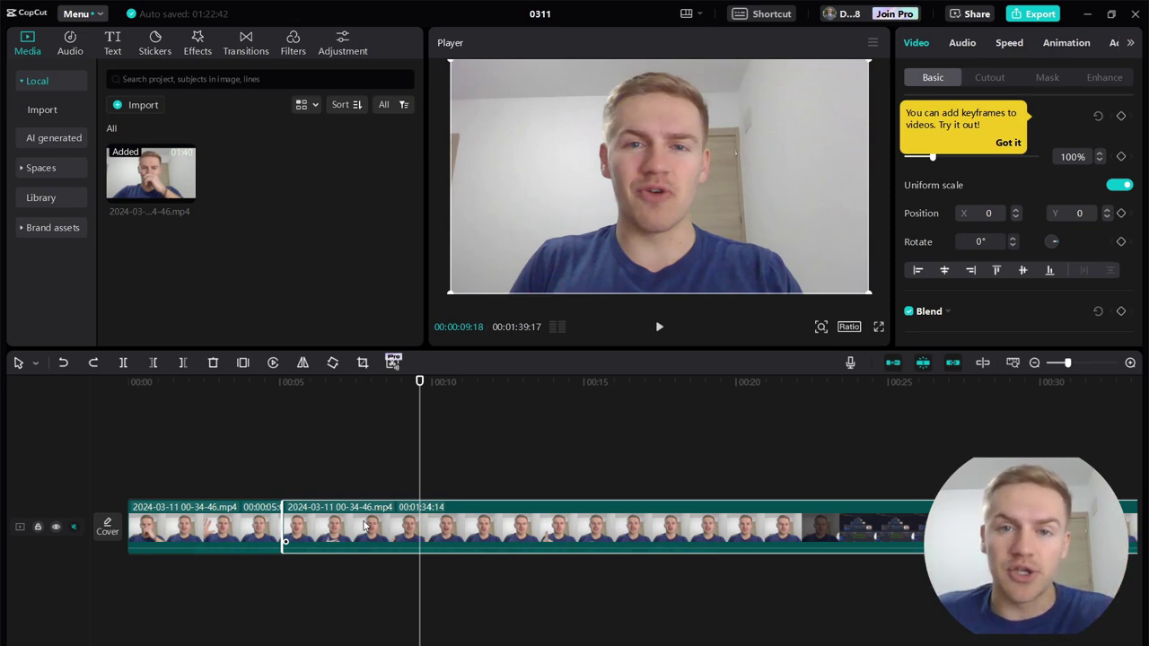
key("q")
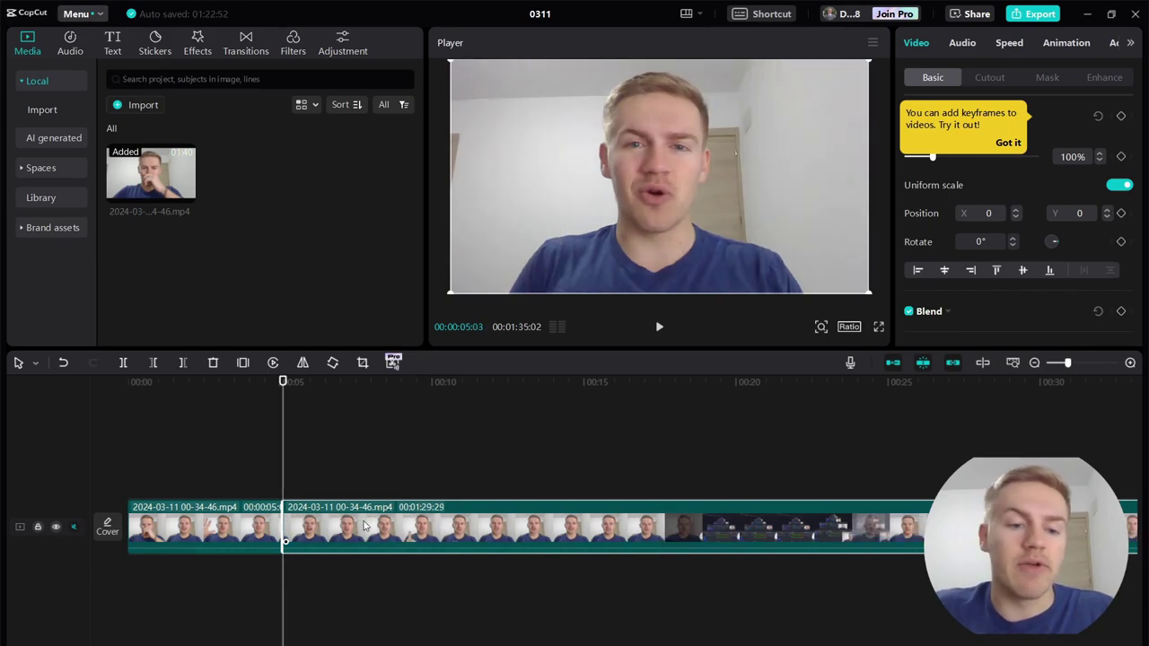
Step: Review the edit and split the second clip at 00:00:18:19
left_click(268, 474)
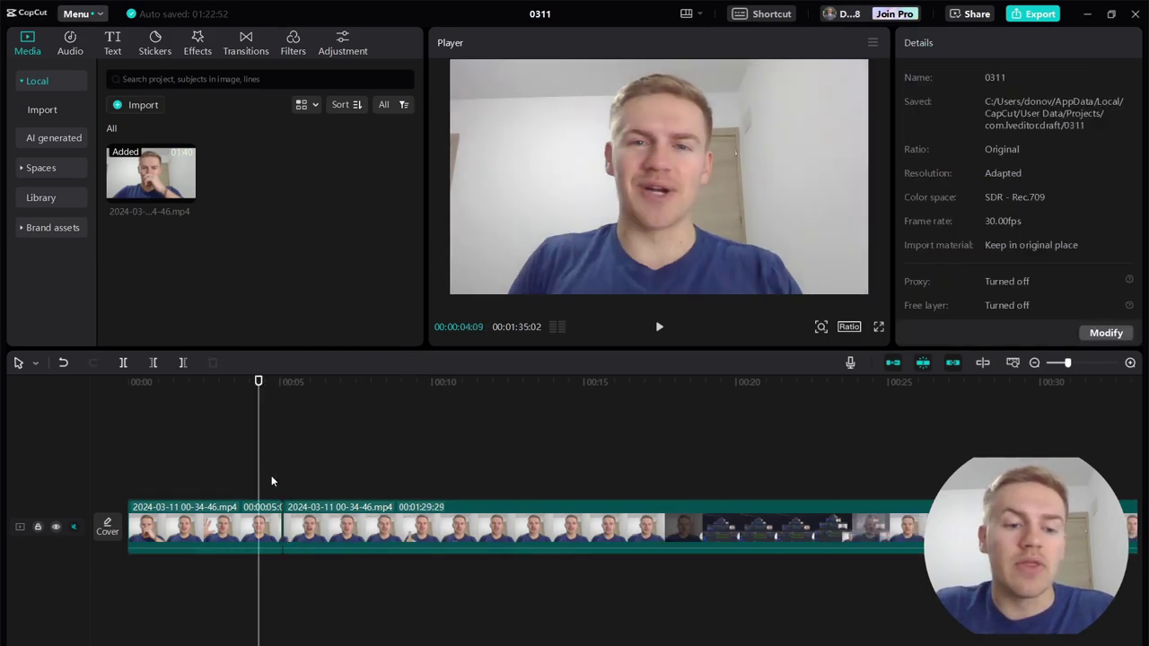
key("space")
key("space")
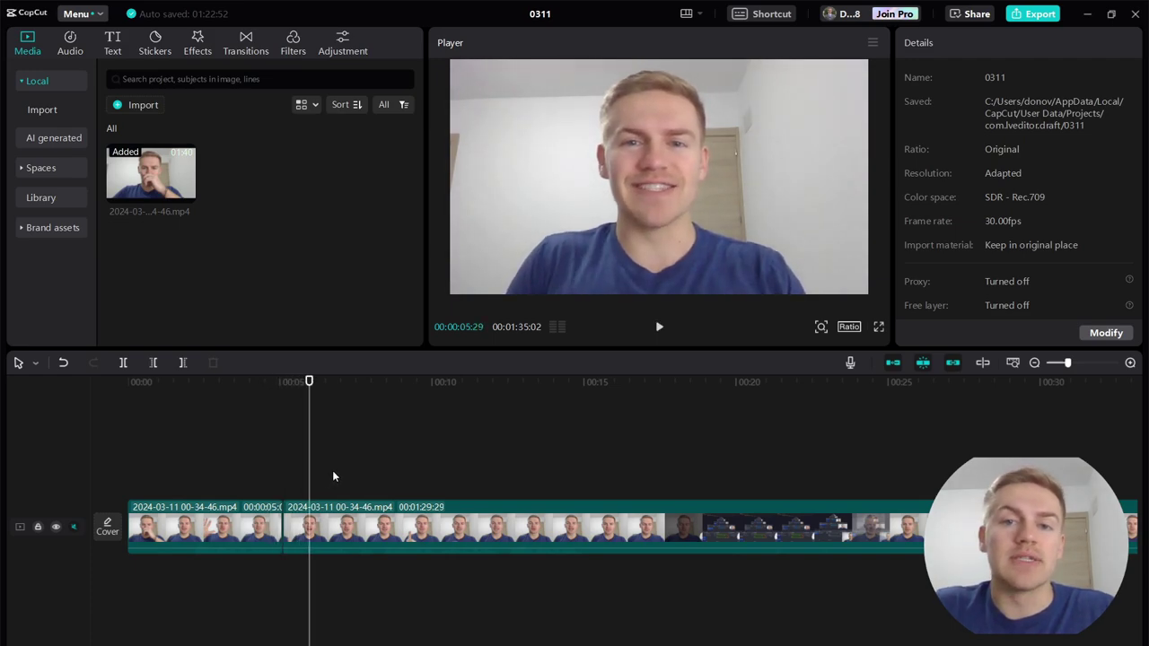
left_click(513, 453)
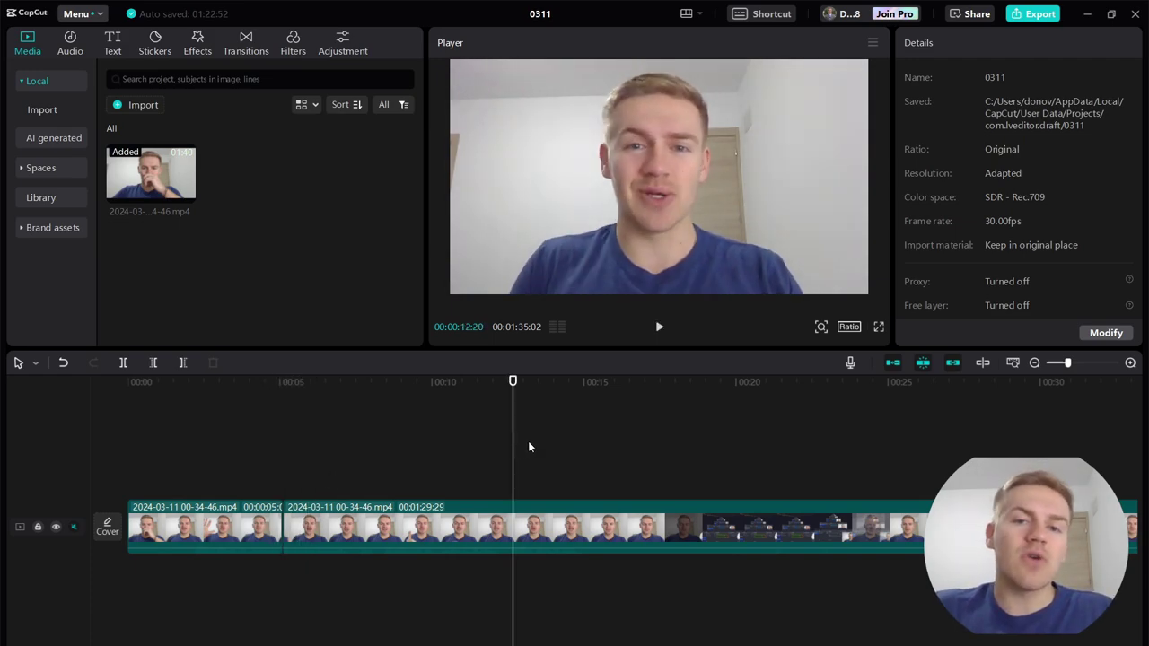
left_click(569, 465)
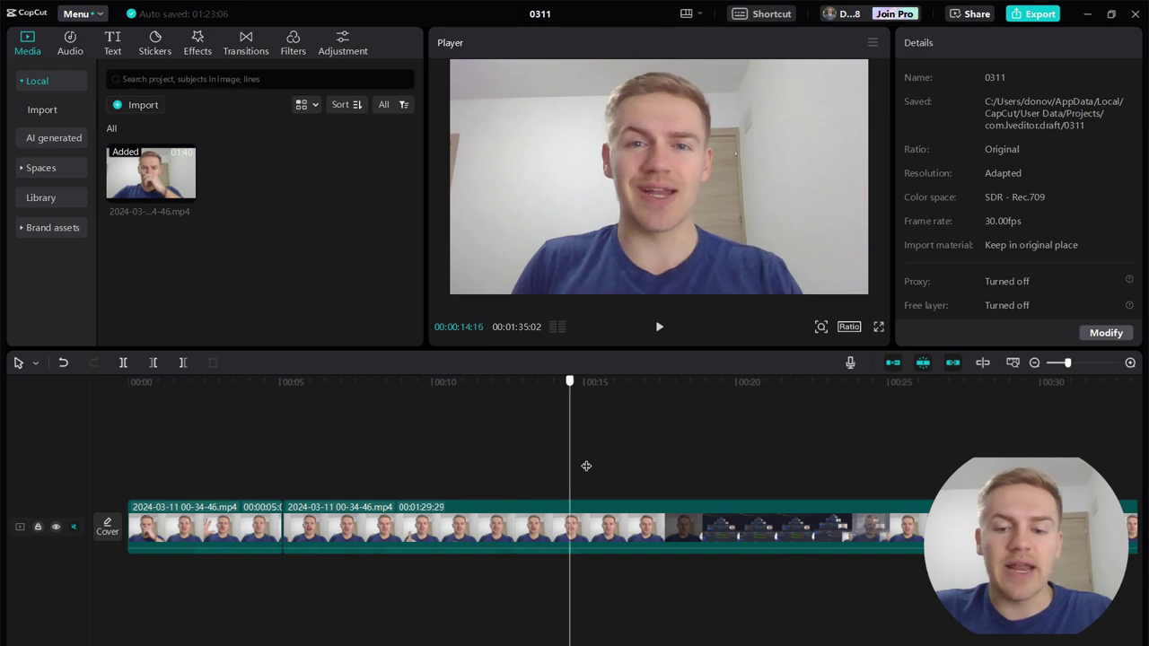
left_click(639, 465)
left_click(693, 463)
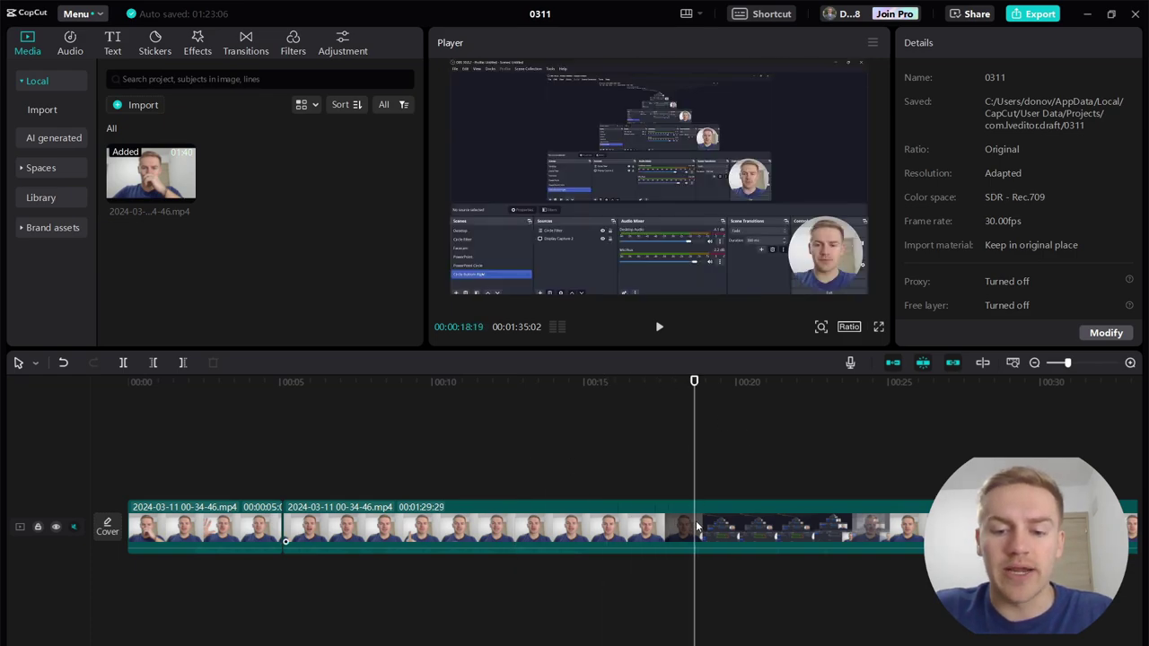
left_click(695, 521)
key("ctrl+b")
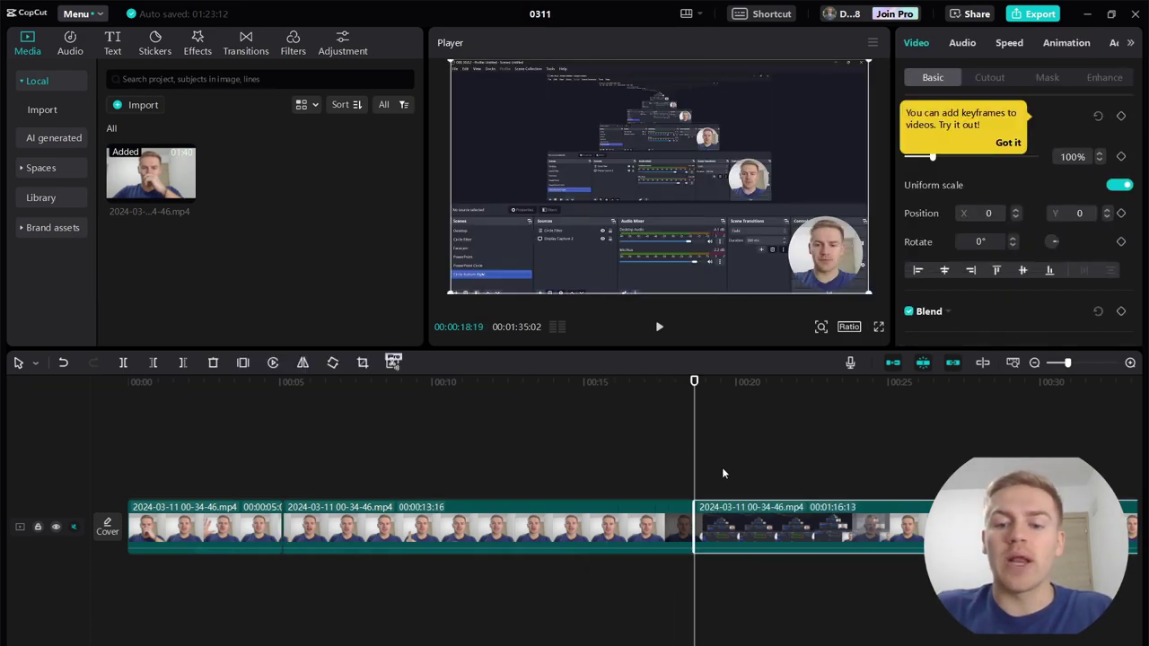
Step: Trim the middle talking clip's end back to 00:00:15:25 with W, leaving 00:00:10:22
left_click_drag(691, 441, 608, 441)
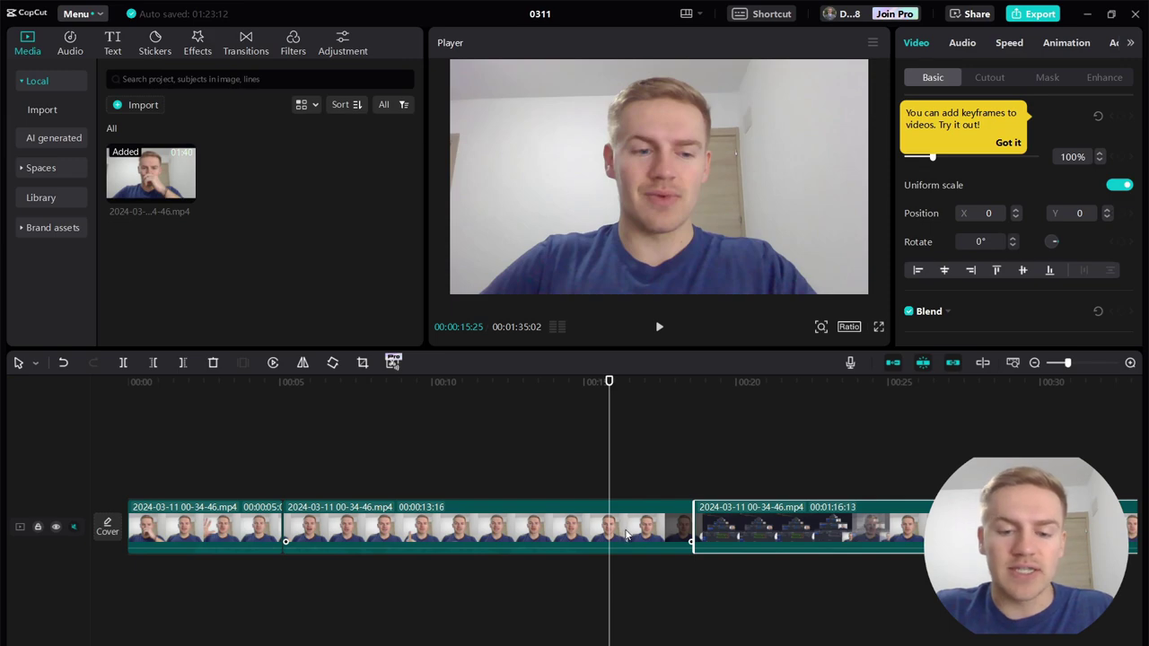
left_click(626, 535)
key("ctrl+b")
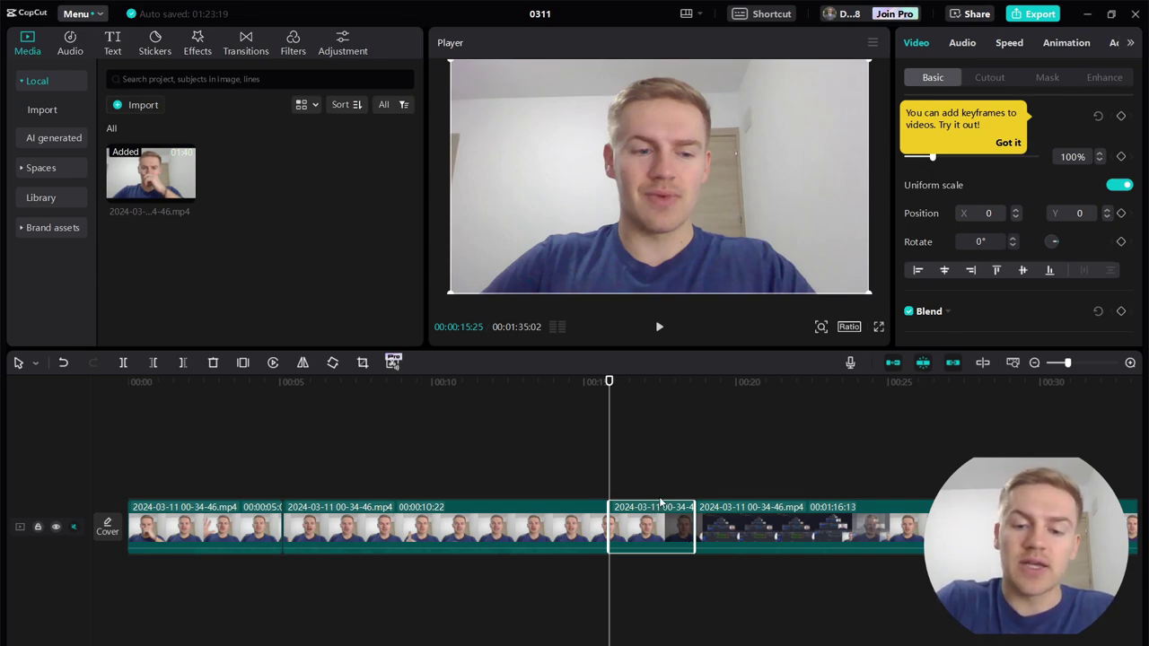
key("ctrl+z")
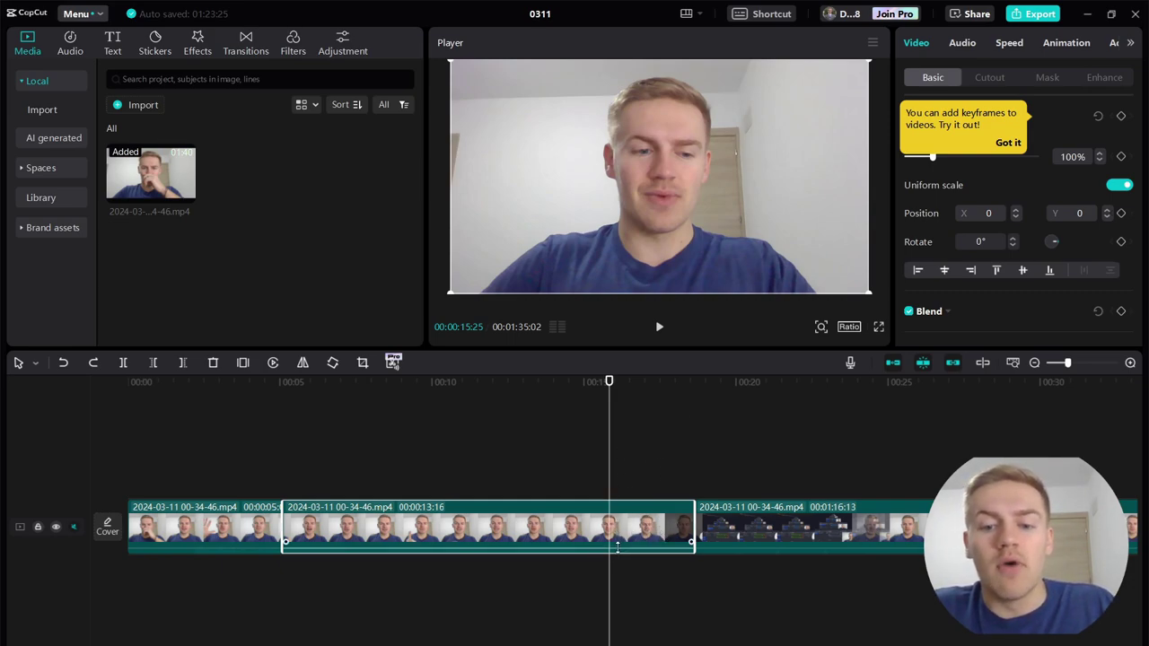
key("w")
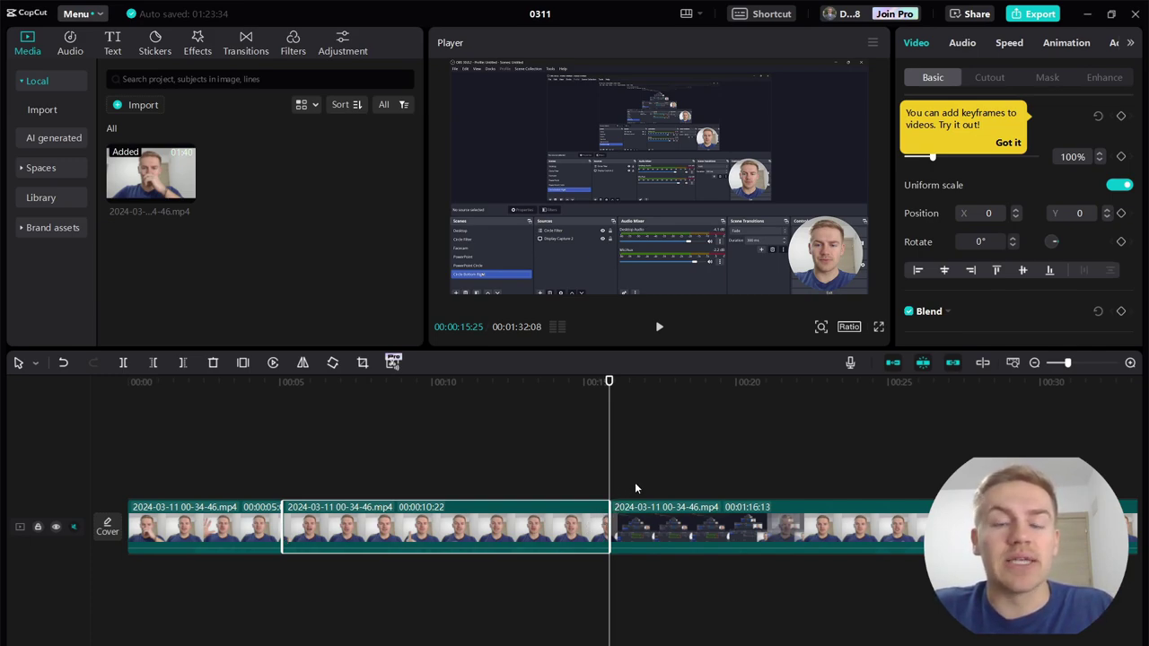
Step: Try moving the screen-recording clip with the magnet off, re-enable it, and park the playhead at 00:00:08:08
left_click(891, 362)
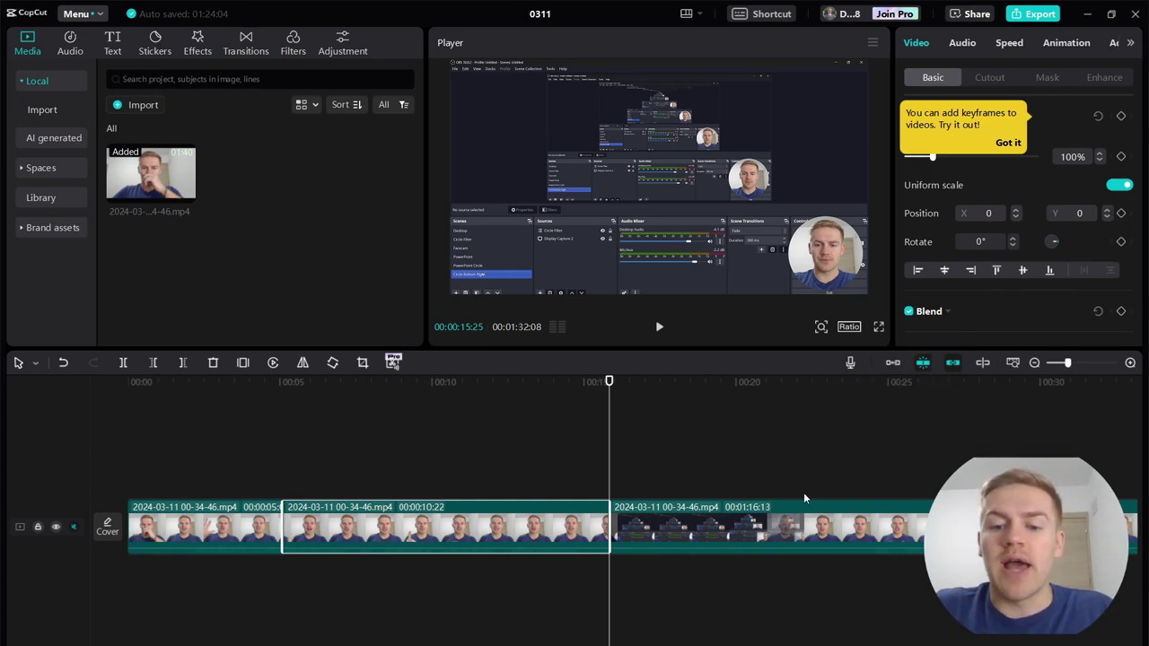
left_click(728, 536)
left_click_drag(727, 537, 844, 505)
left_click(691, 520)
left_click(642, 507)
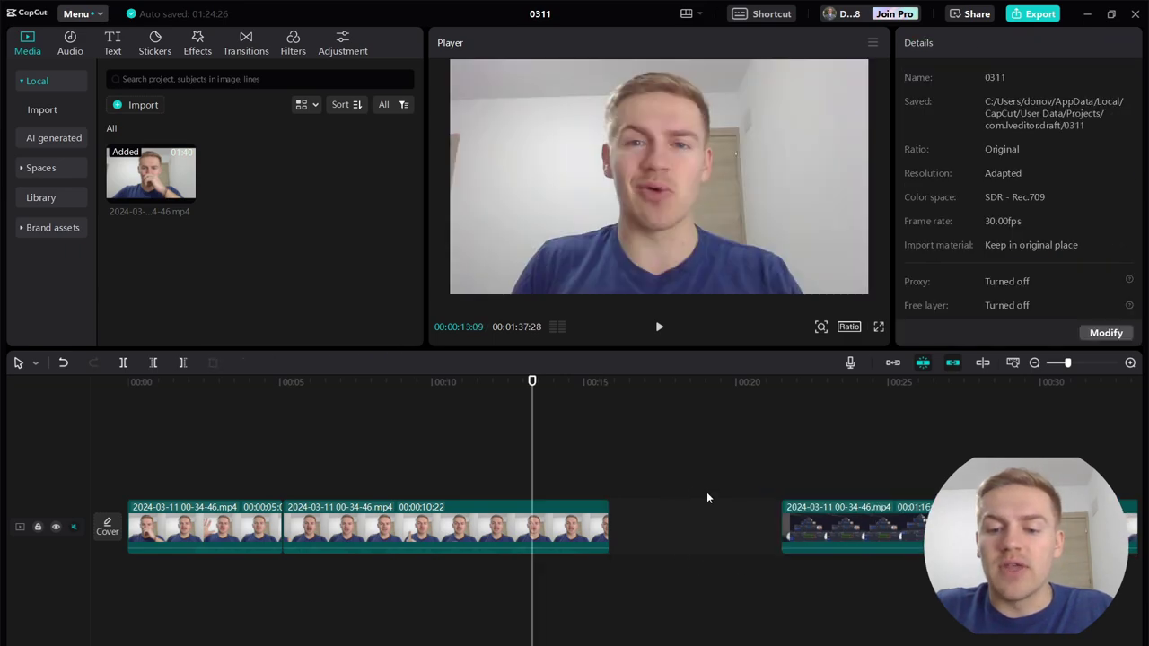
left_click(893, 363)
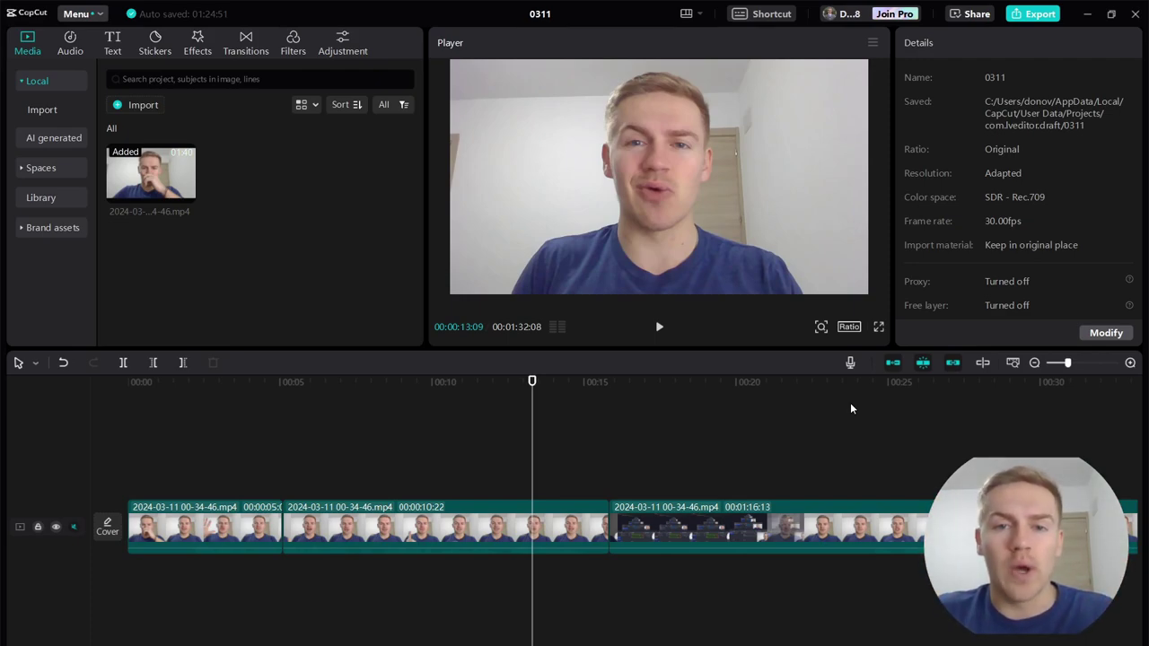
left_click(428, 381)
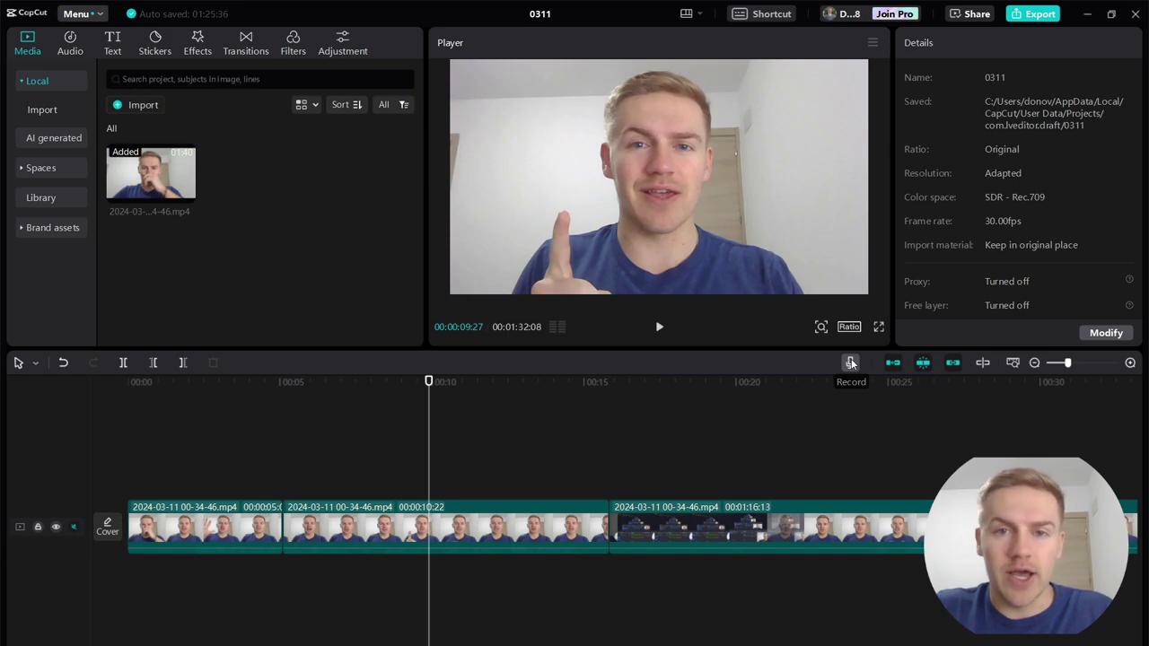
left_click(378, 431)
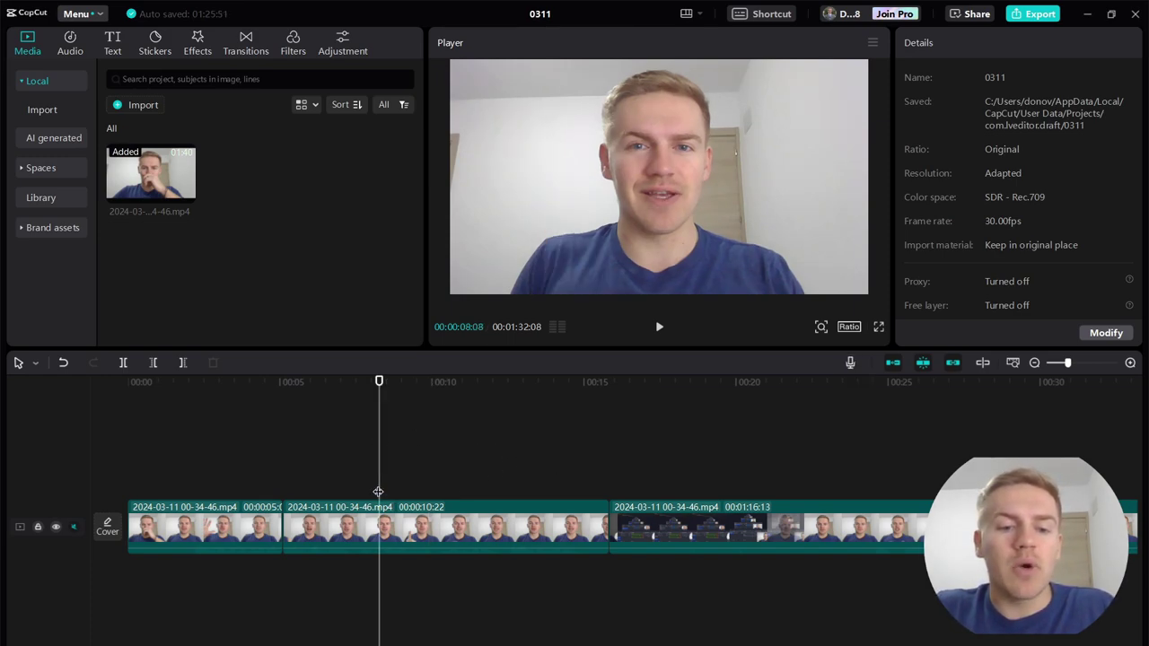
Step: Add a Default text title at 00:00:08:08 and give it a background
left_click(114, 50)
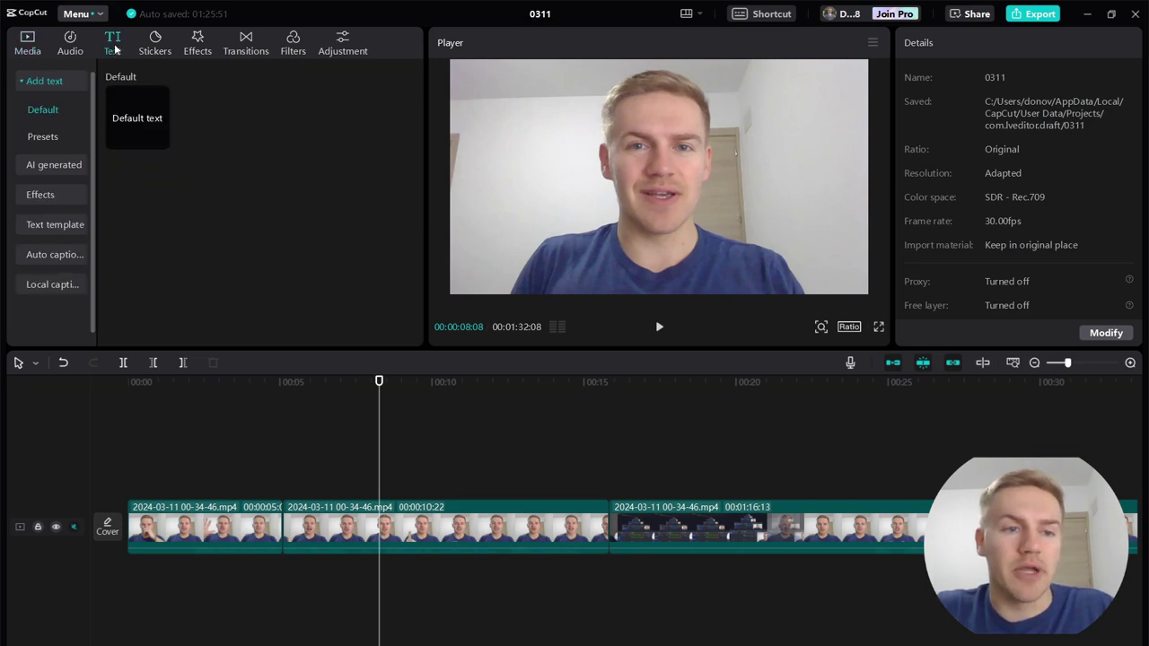
mouse_move(136, 107)
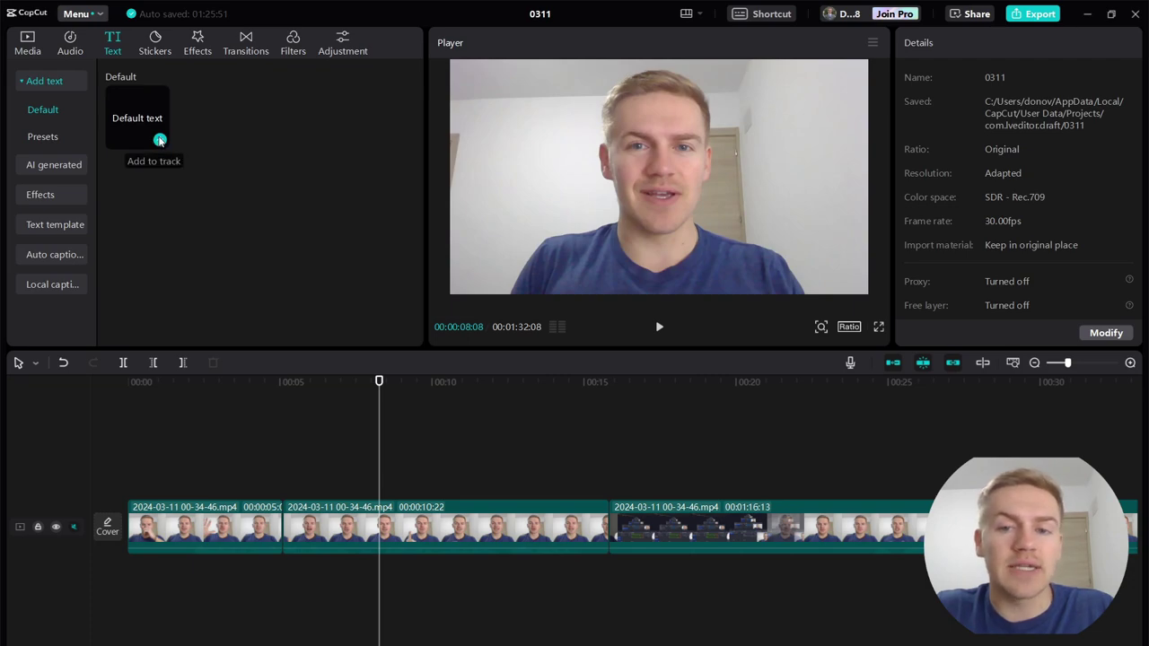
left_click(160, 140)
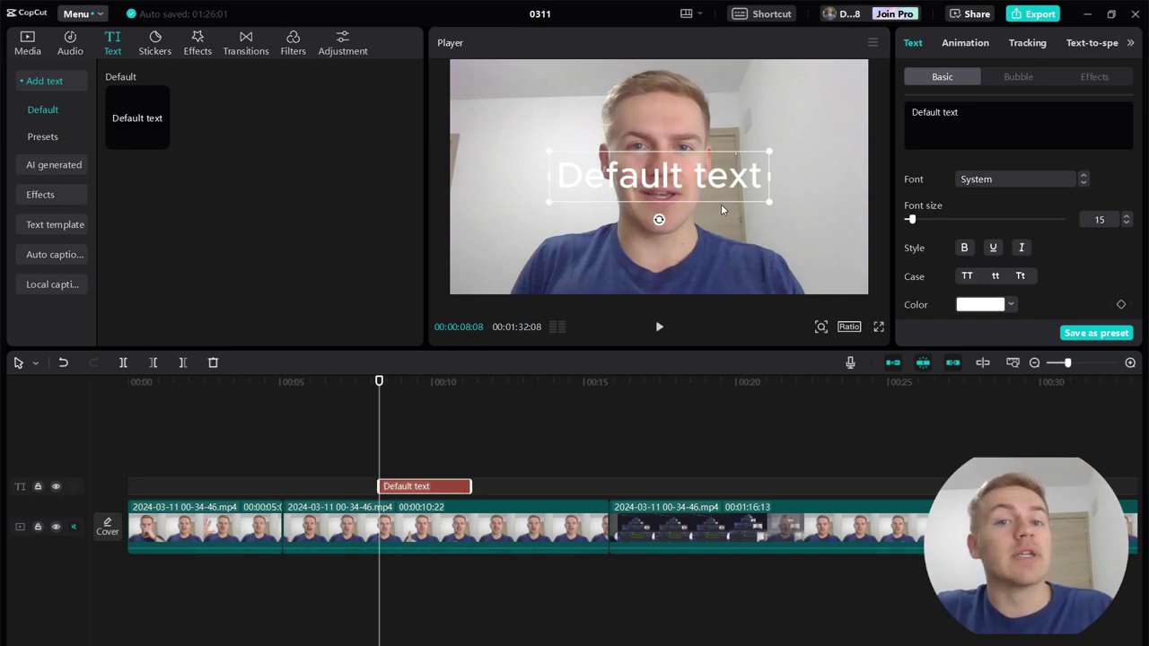
double_click(667, 182)
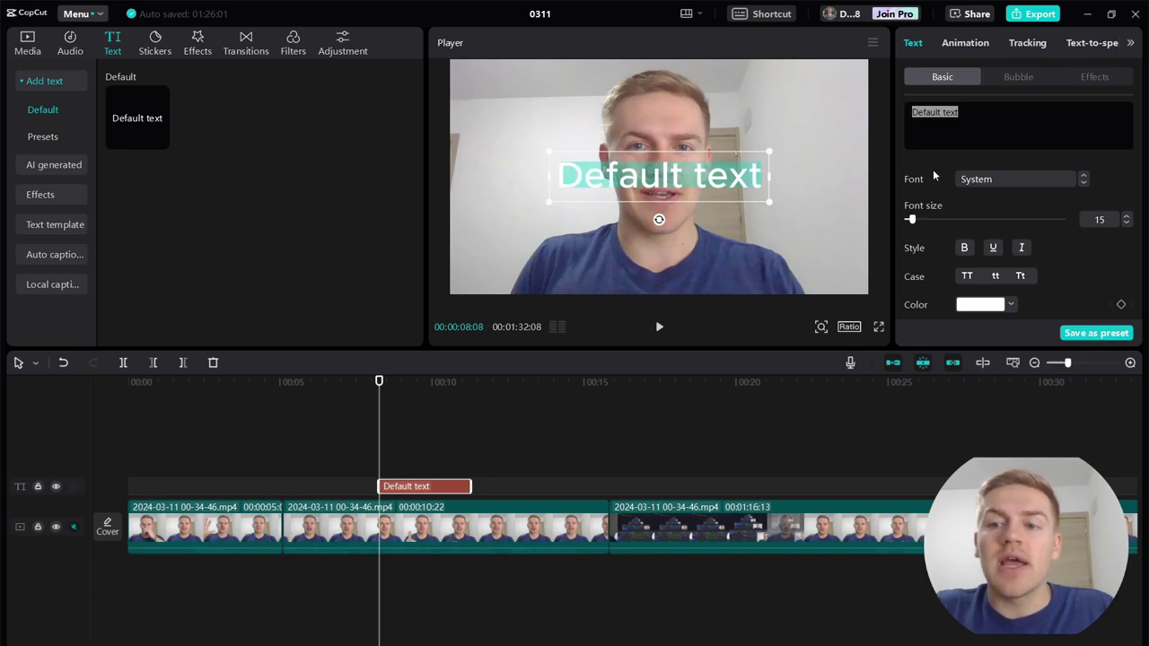
scroll(943, 180, "down", 8)
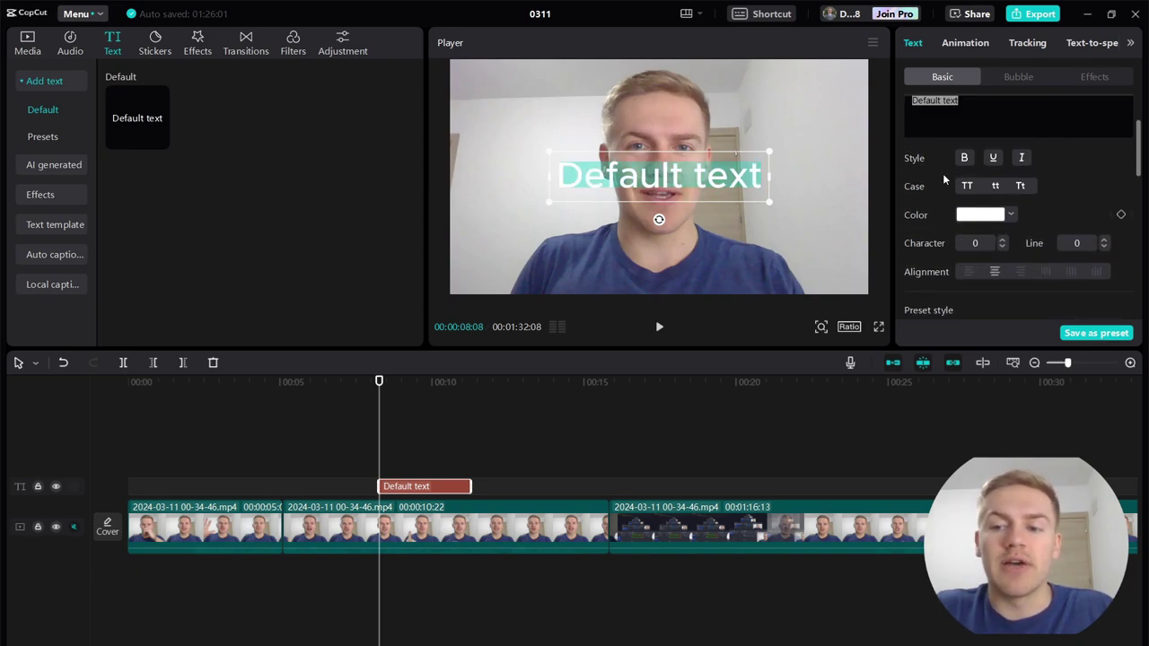
scroll(943, 179, "down", 6)
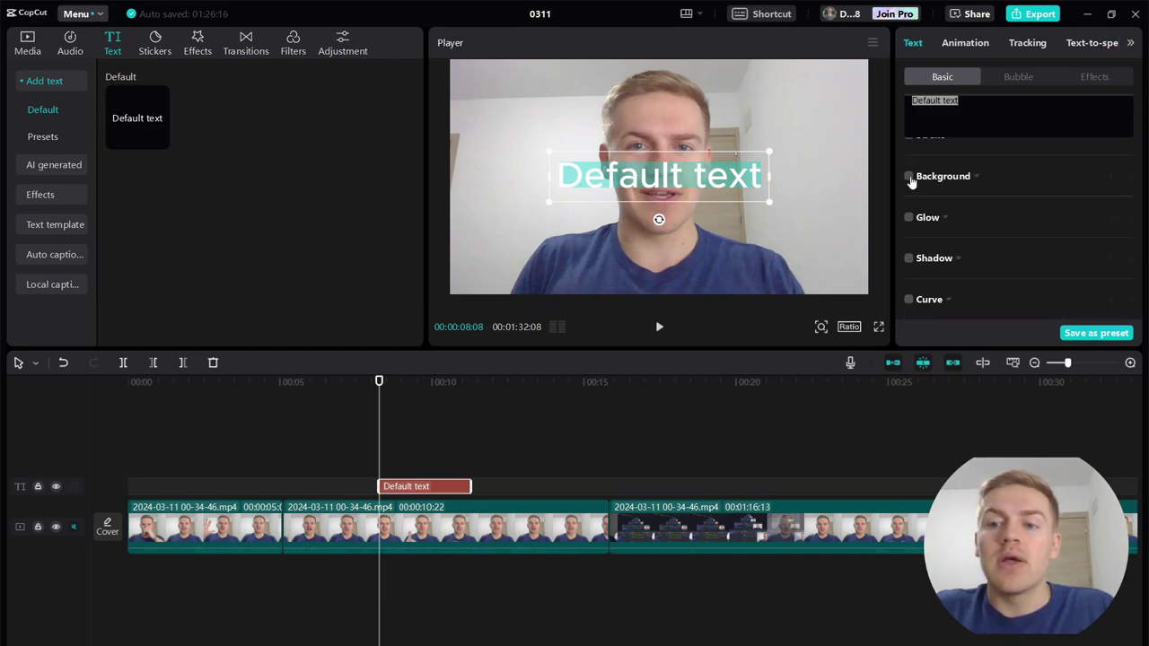
left_click(908, 177)
left_click(825, 190)
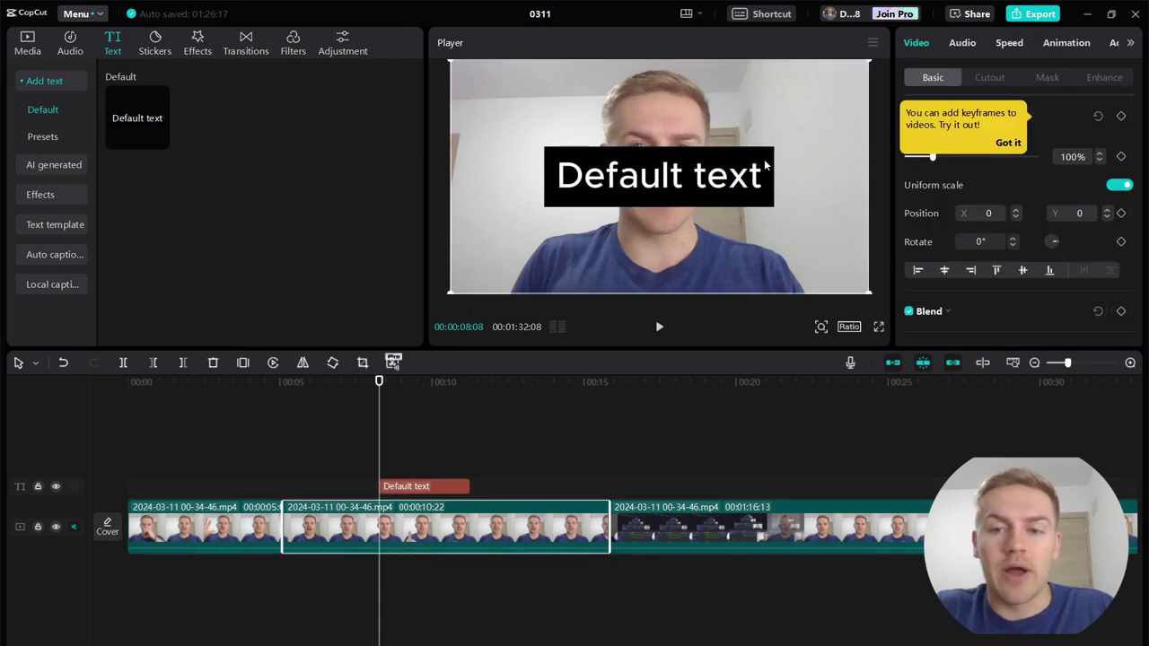
Step: Resize the Default text box slightly smaller, leaving its rotation at 0°
left_click(693, 181)
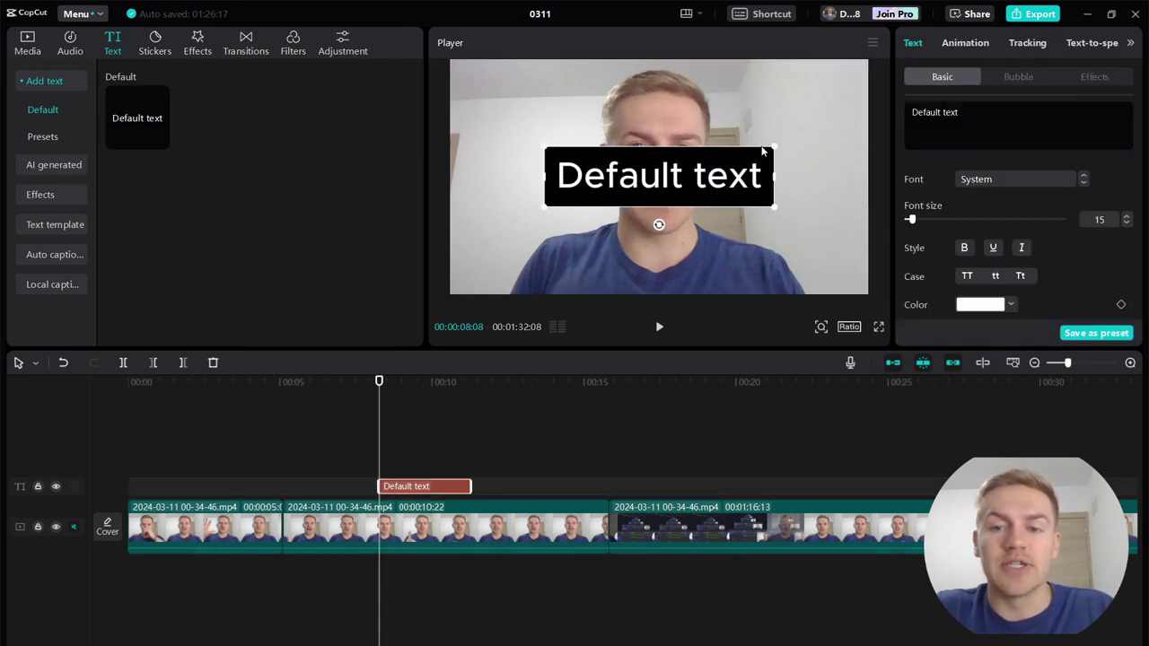
left_click_drag(775, 146, 784, 199)
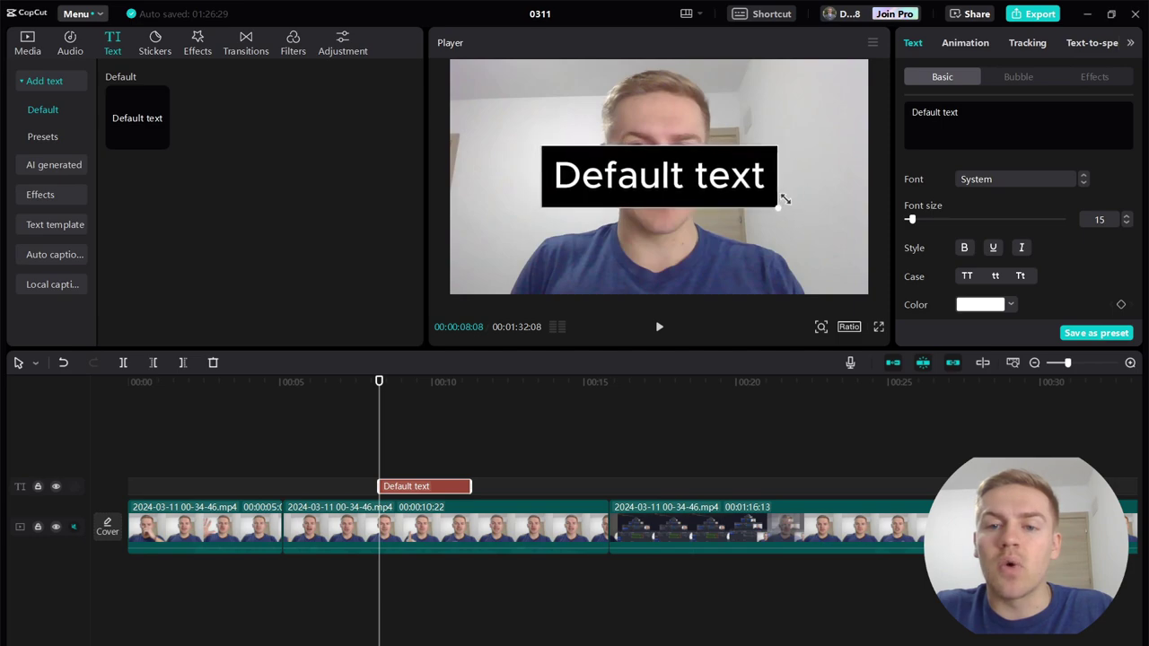
mouse_move(543, 210)
left_mouse_down()
mouse_move(526, 218)
mouse_move(559, 197)
mouse_move(537, 207)
left_mouse_up()
mouse_move(540, 149)
left_mouse_down()
mouse_move(579, 157)
mouse_move(544, 146)
left_mouse_up()
mouse_move(653, 227)
left_mouse_down()
mouse_move(664, 228)
mouse_move(643, 223)
mouse_move(674, 224)
mouse_move(640, 221)
mouse_move(673, 226)
mouse_move(660, 226)
left_mouse_up()
Step: Change the title's wording to 'Camels'
double_click(658, 178)
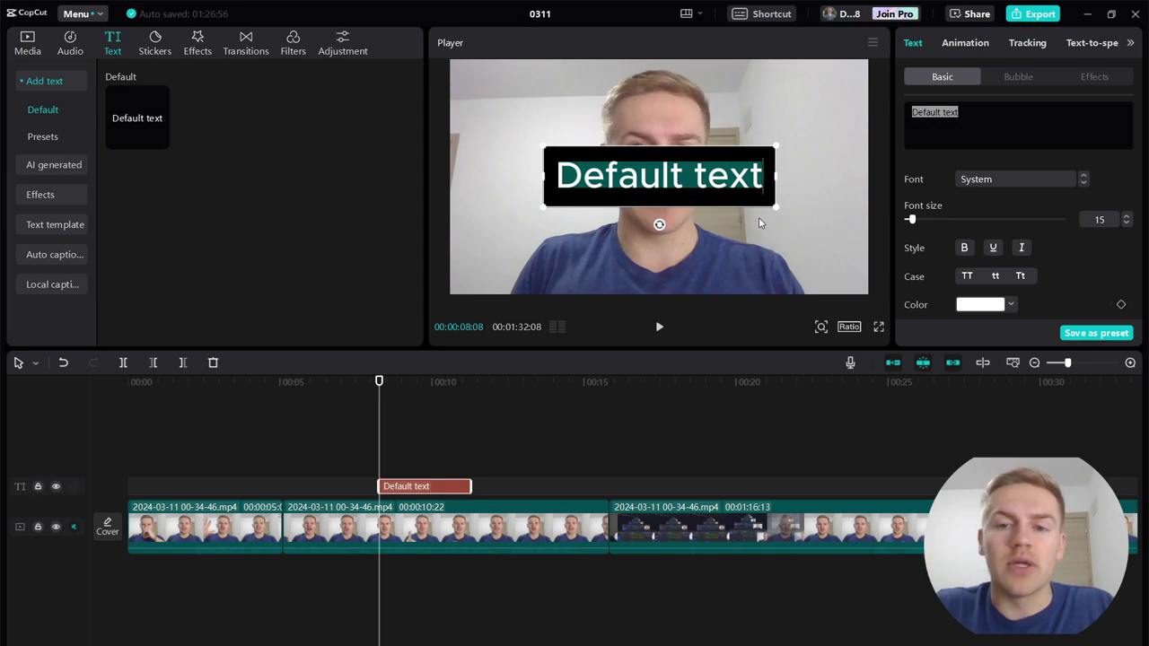
type("Camels")
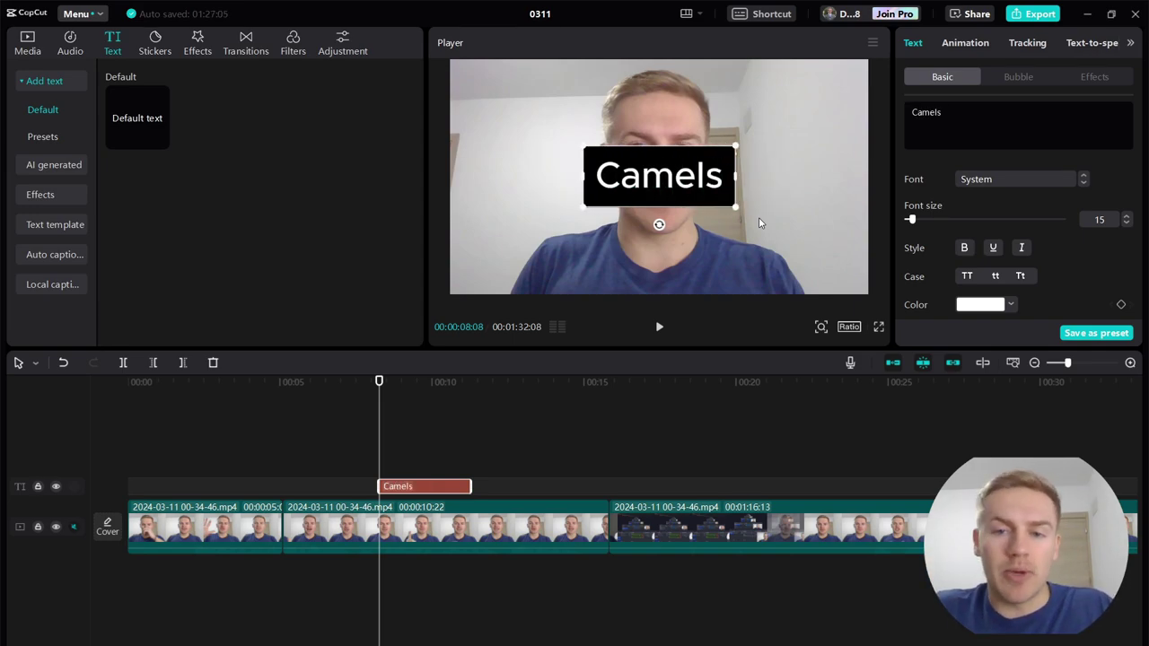
left_click(772, 114)
Step: Shrink the Camels title and move it near the top of the frame, centred
left_click(688, 188)
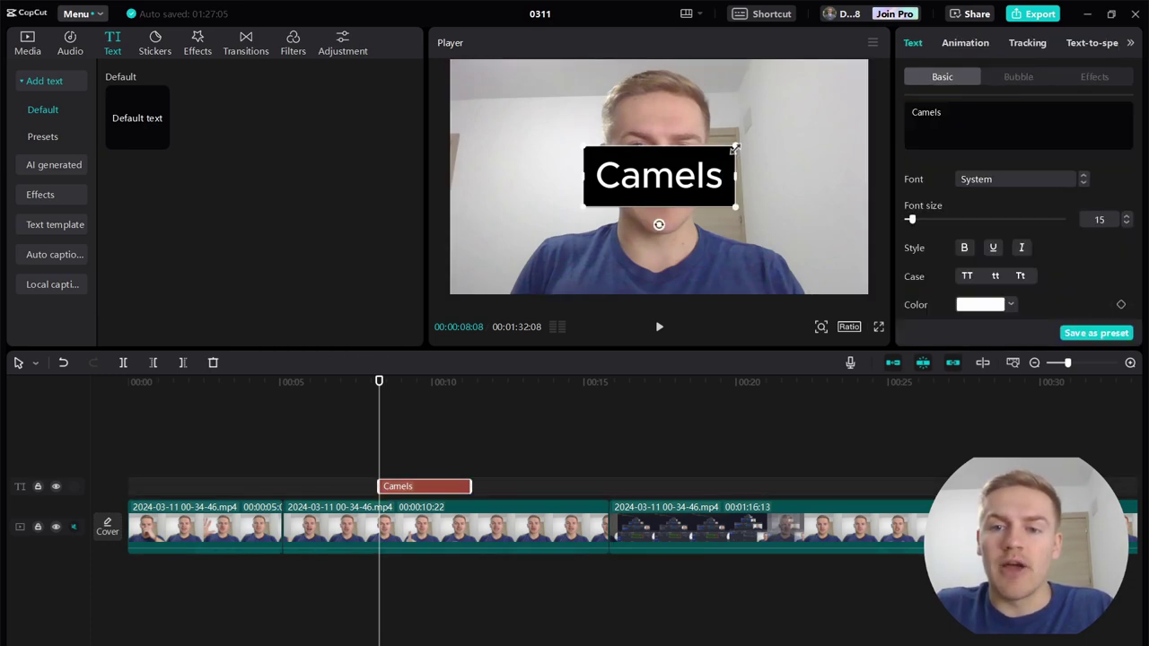
left_click_drag(734, 149, 667, 122)
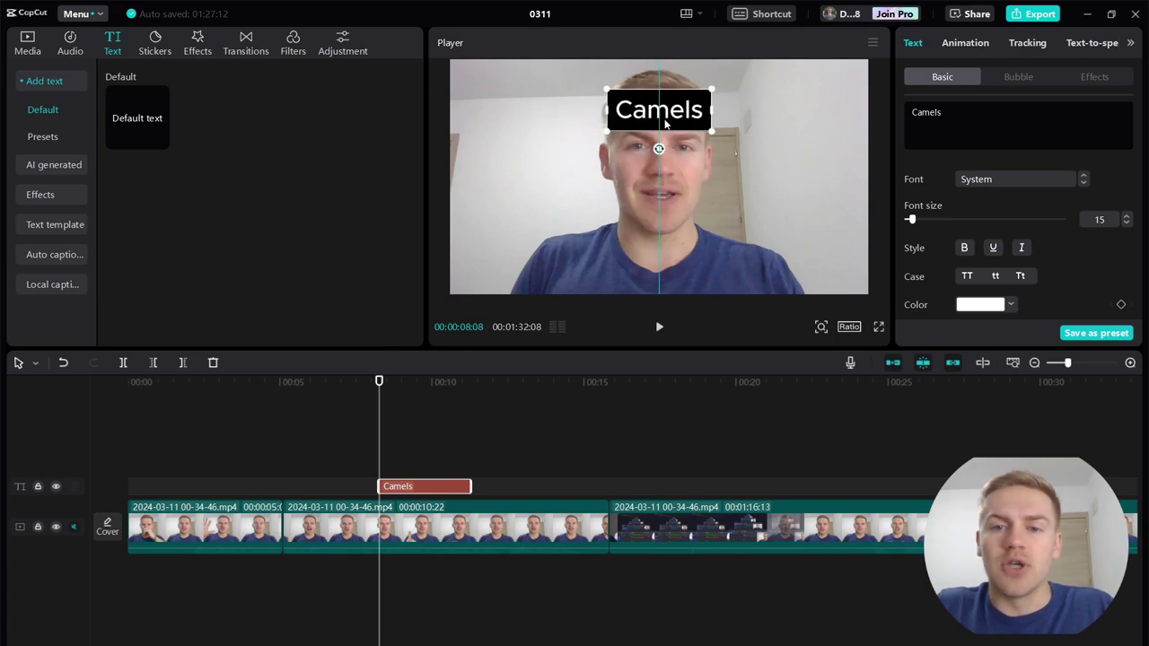
left_click(752, 109)
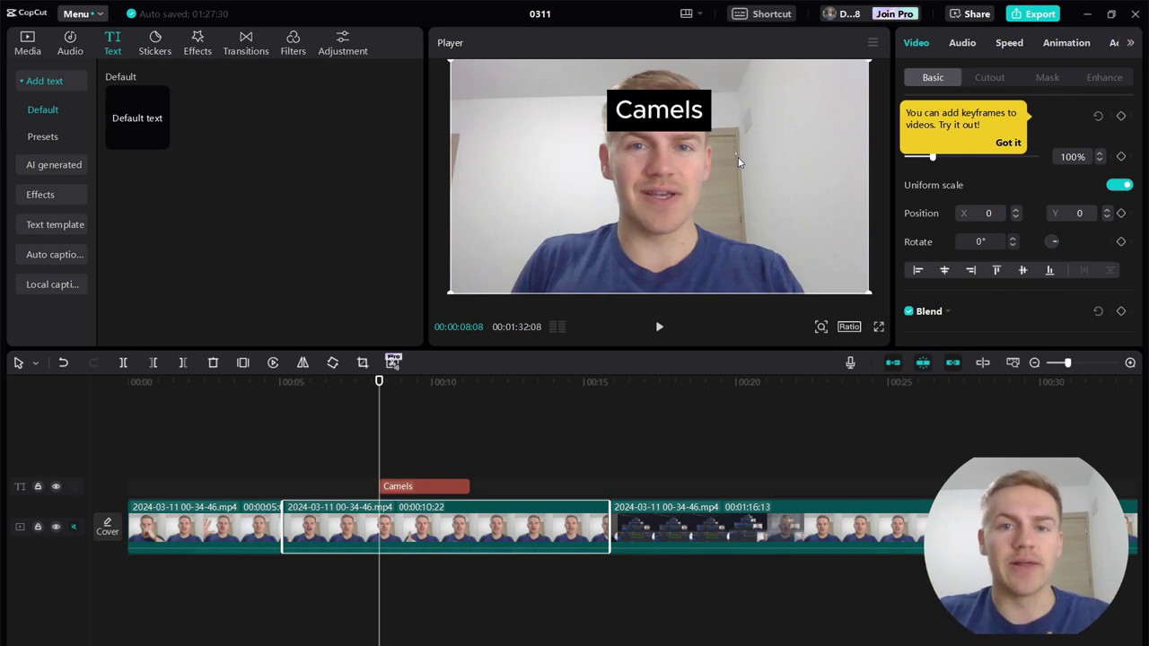
left_click(655, 110)
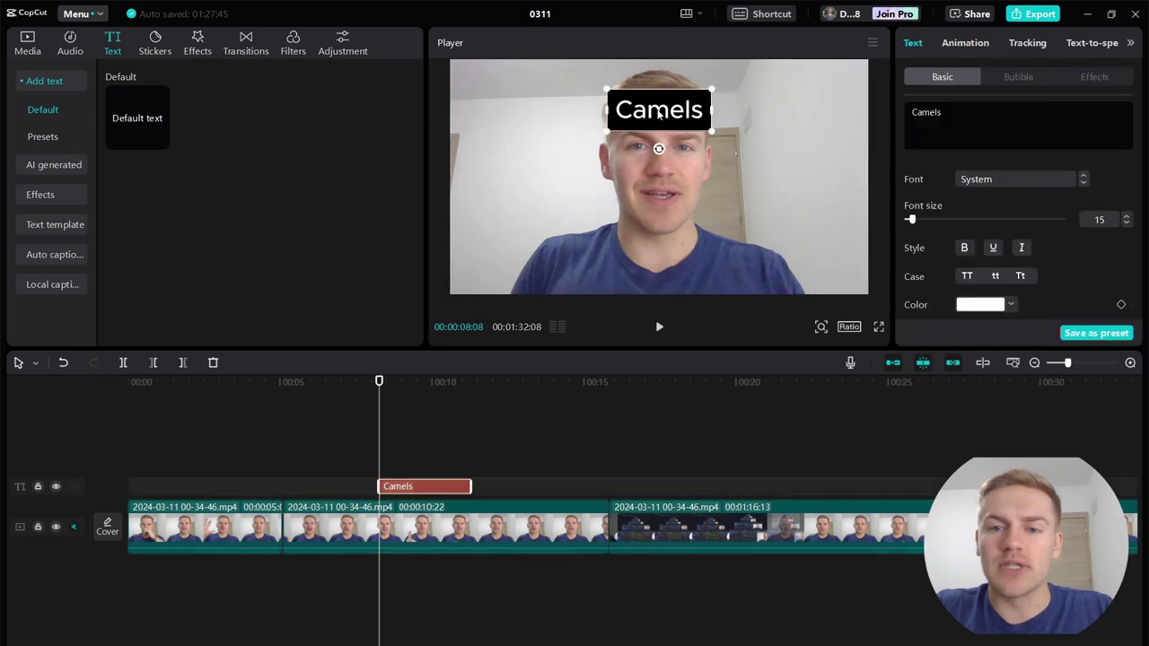
left_click(759, 254)
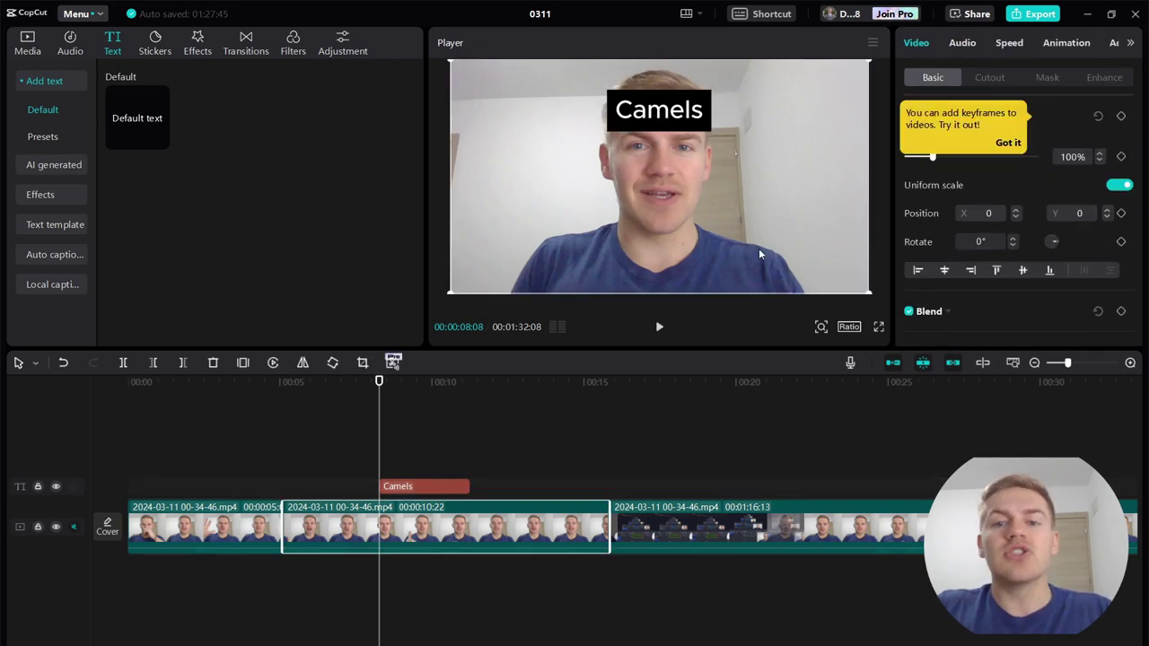
Step: Browse the Audio library, then return to the Text presets
left_click(74, 43)
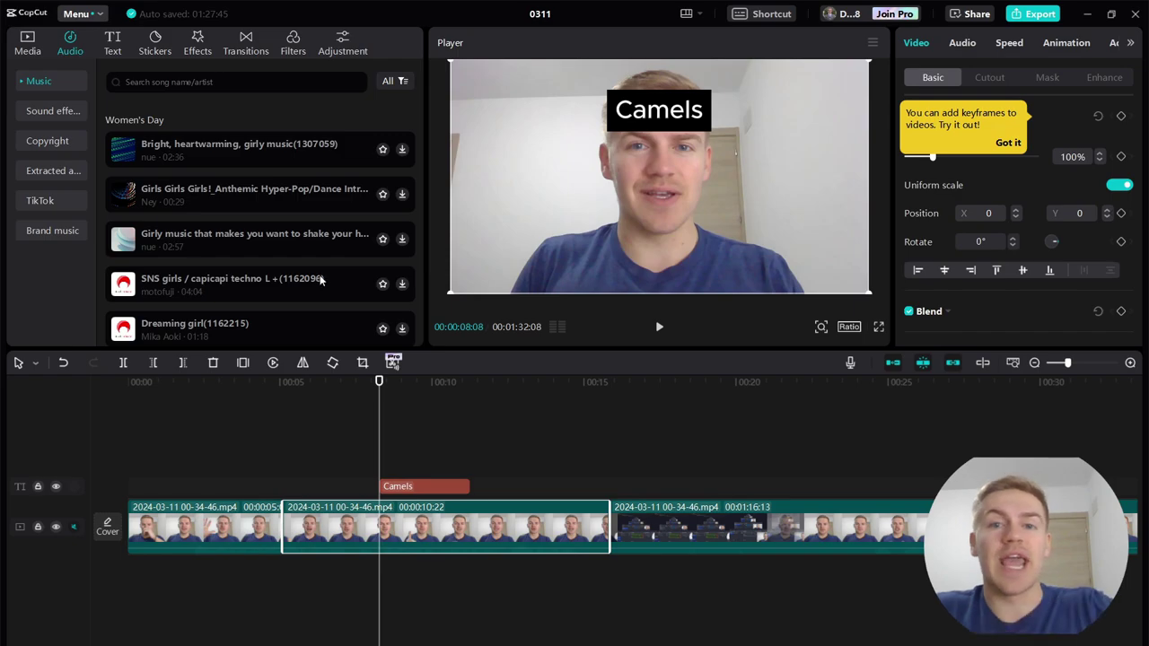
left_click(113, 43)
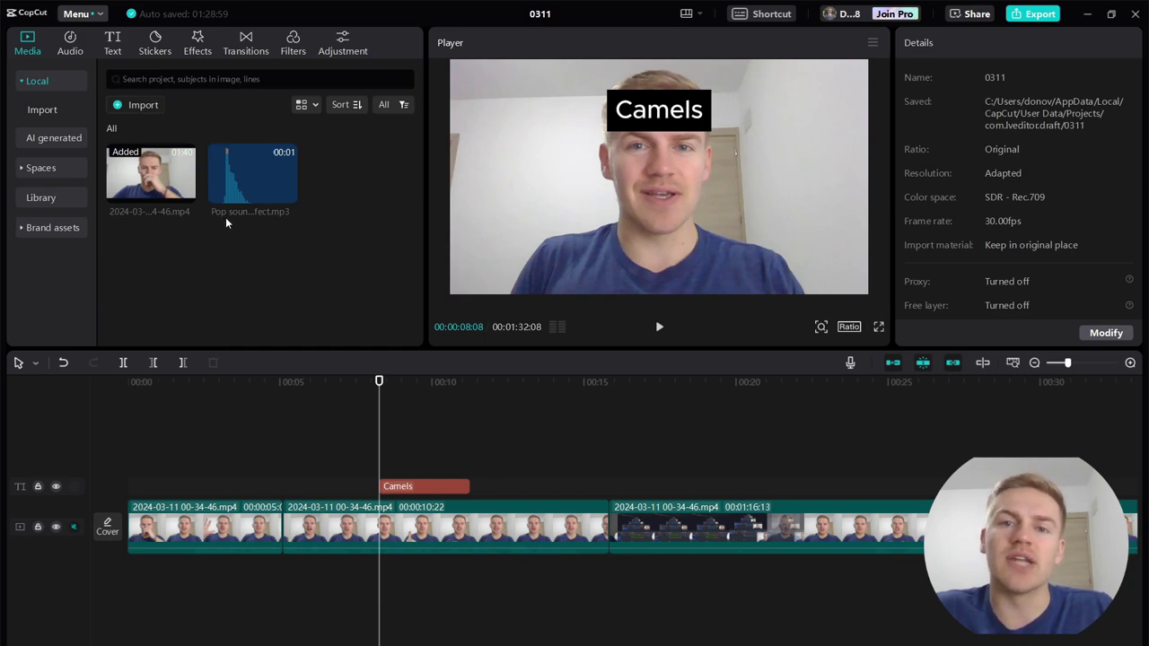
Step: Add the Pop sound effect to an audio track under the video at the playhead
mouse_move(257, 192)
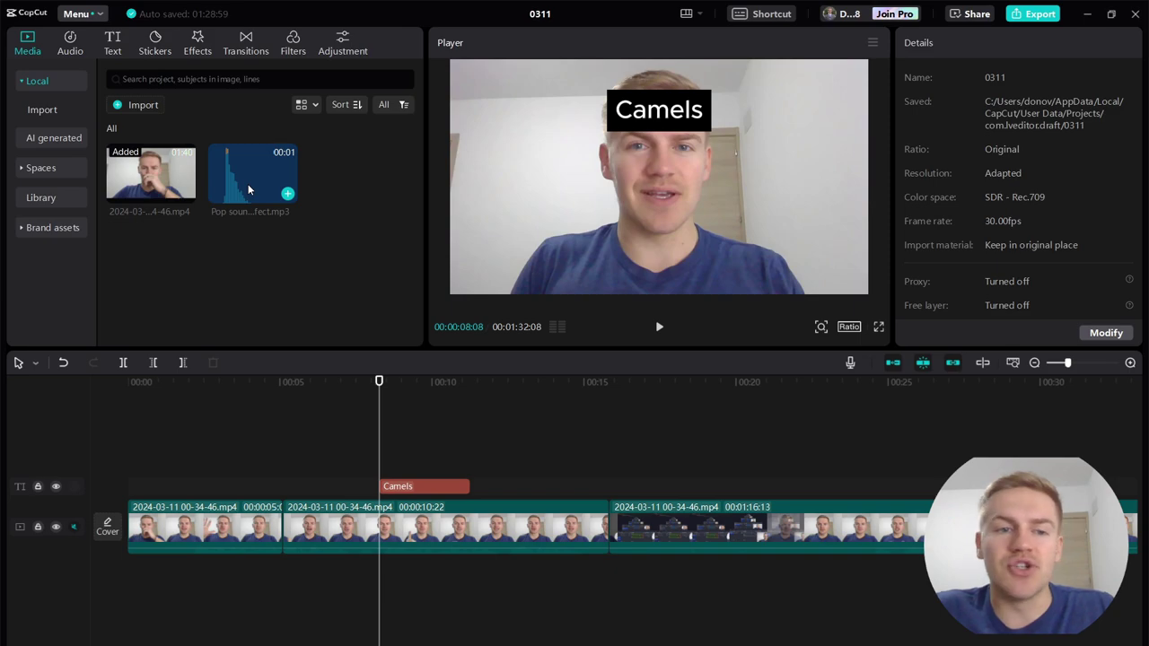
left_click_drag(248, 188, 377, 585)
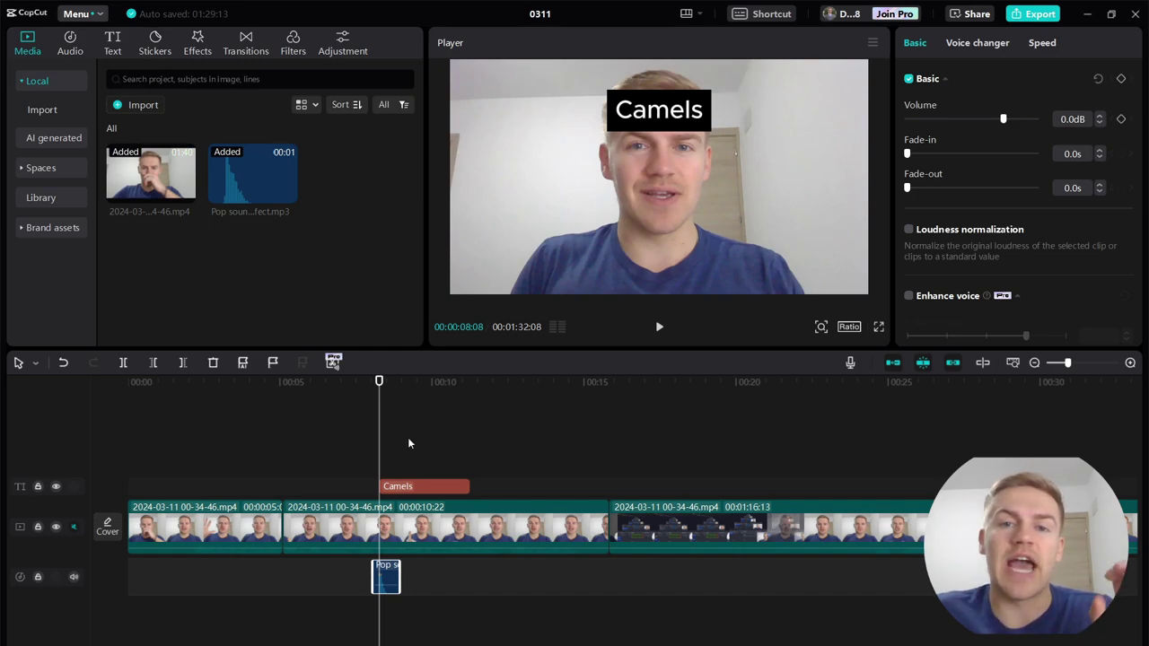
left_click(407, 442)
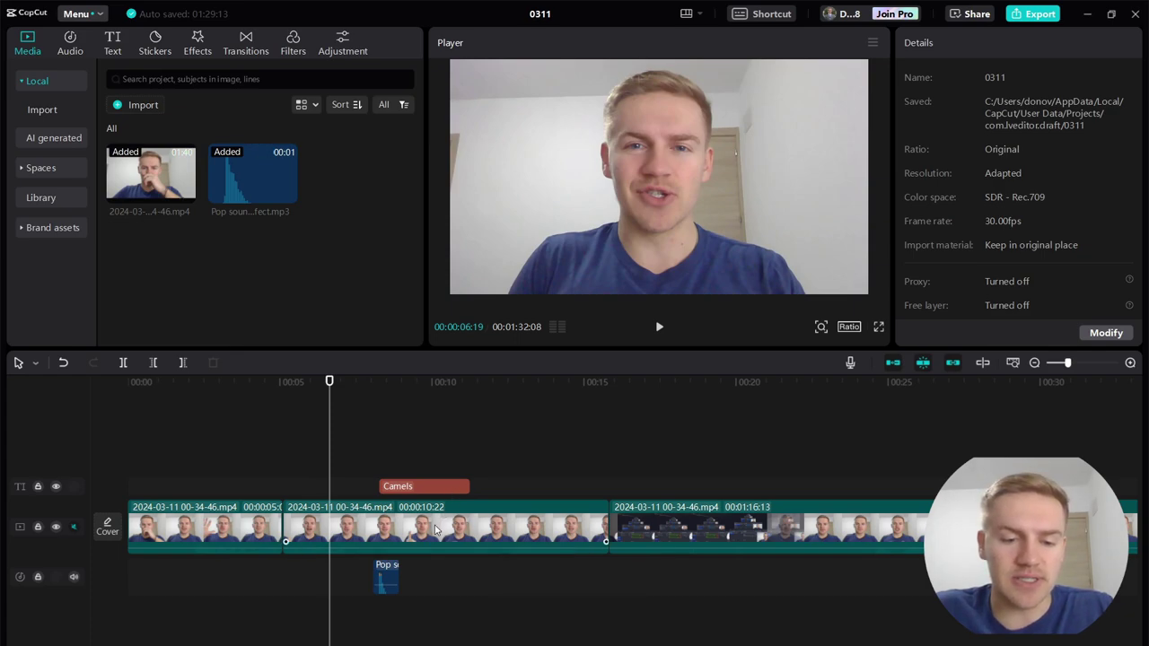
scroll(392, 440, "up", 3)
scroll(392, 437, "up", 3)
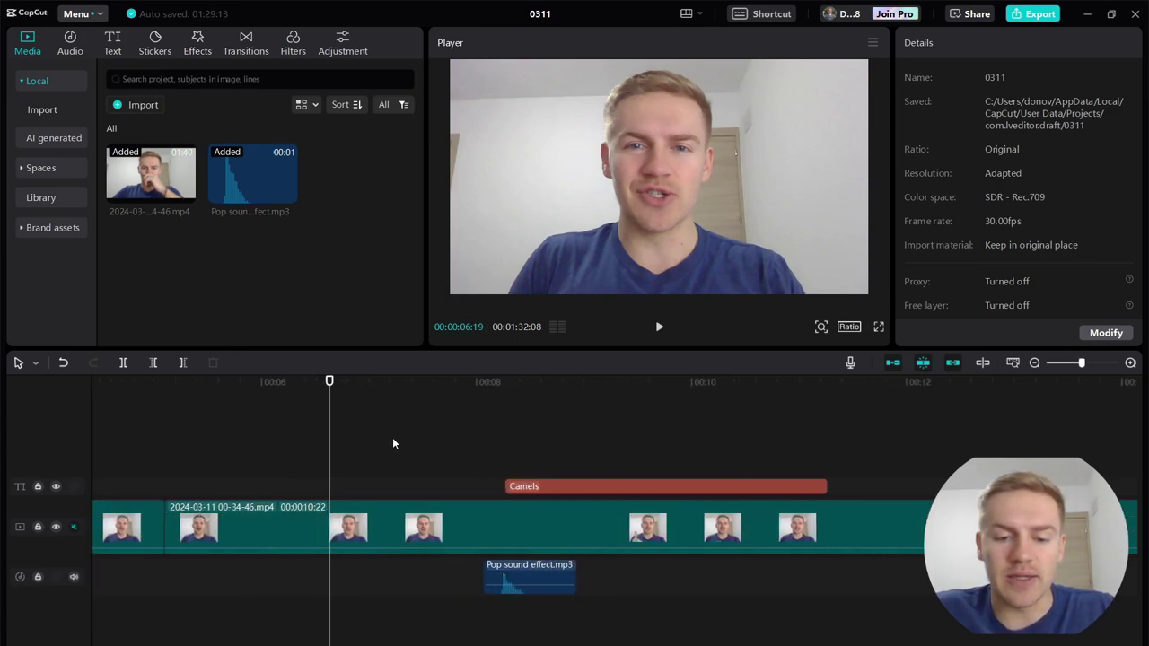
left_click(607, 590)
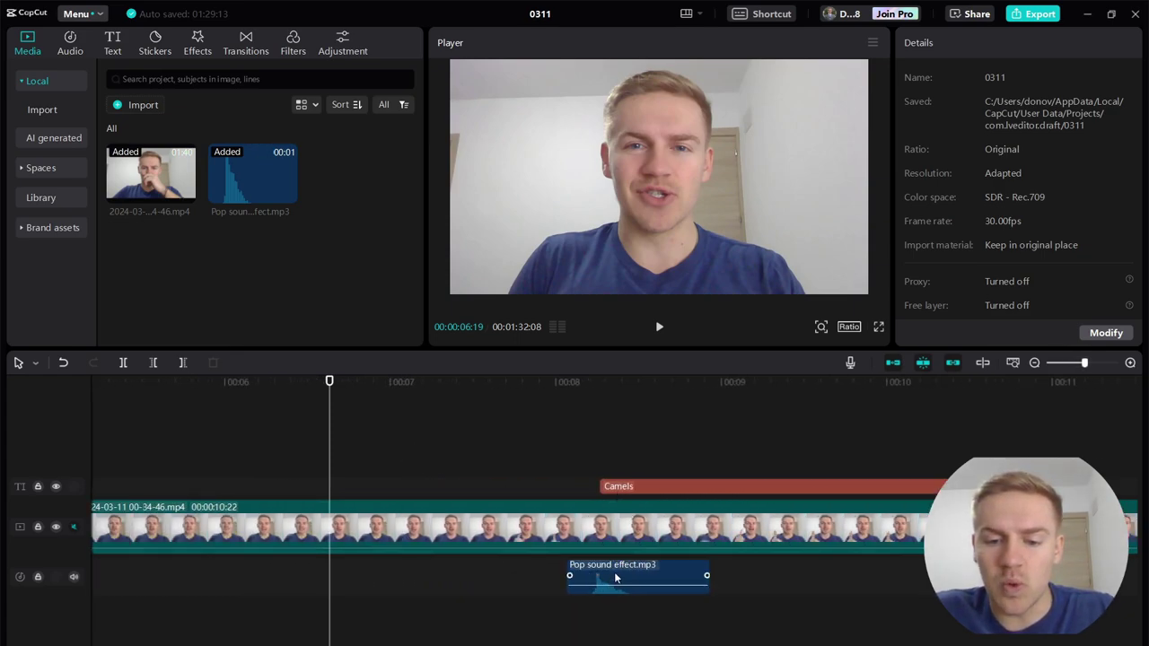
left_click(619, 574)
left_click_drag(621, 575, 620, 574)
Step: Unmute the video track and preview the sound from about 00:07
left_click(566, 456)
left_click(463, 451)
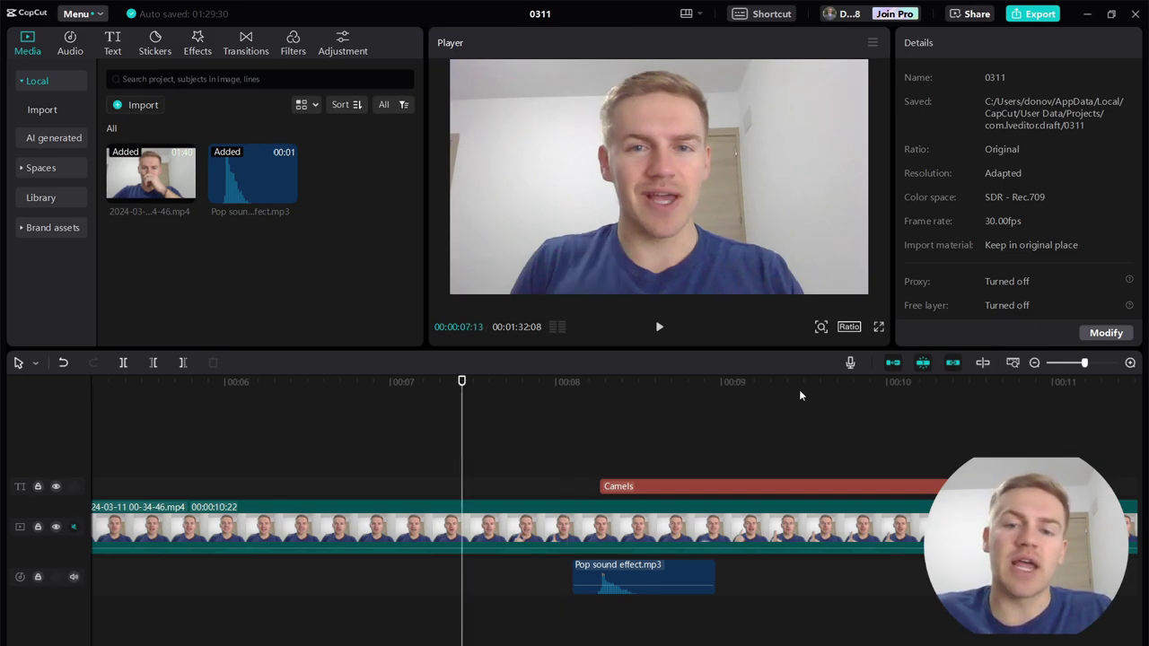
left_click(75, 528)
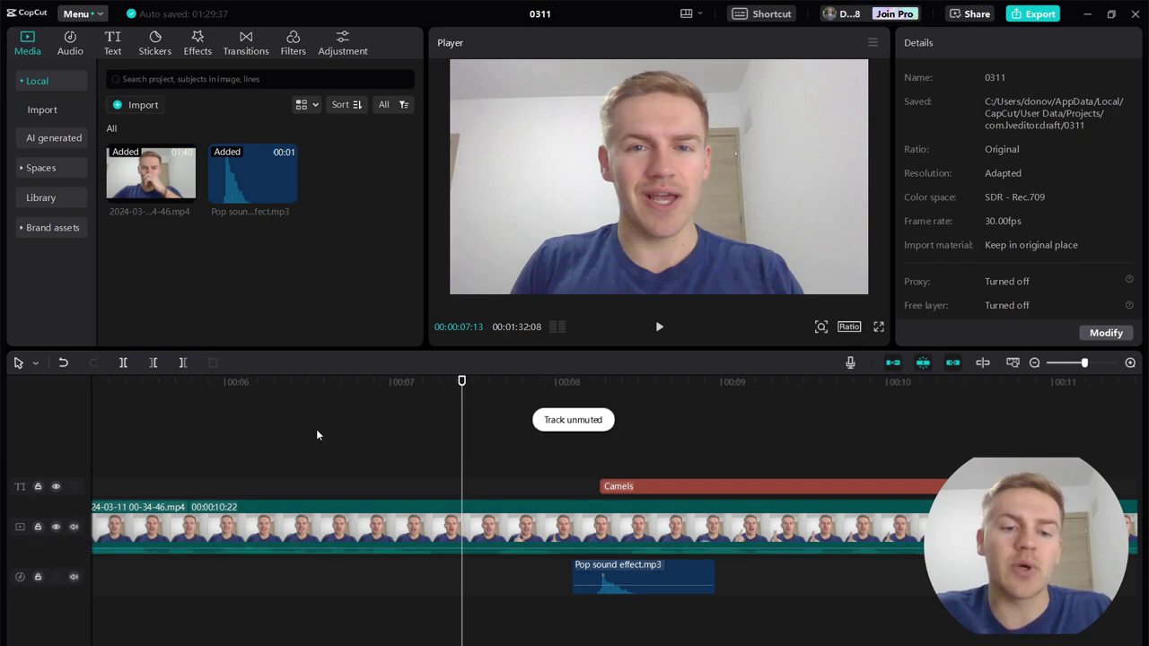
key("space")
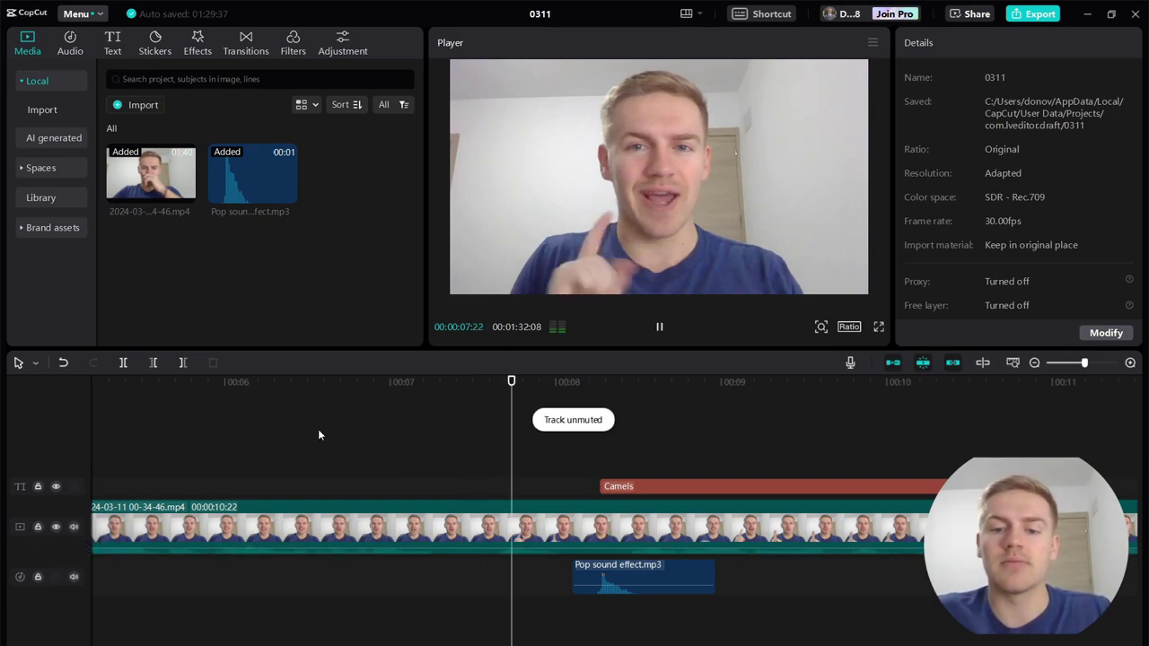
key("space")
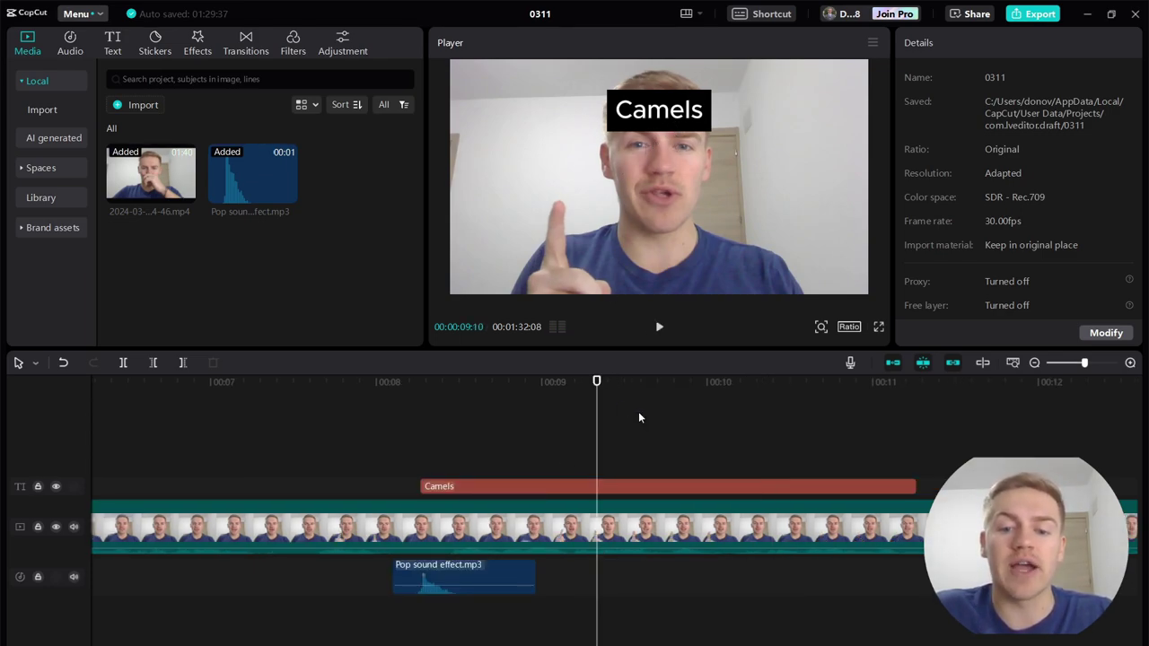
Step: Move the Camels title and the Pop sound so both start around 00:10
scroll(767, 417, "right", 2)
left_click(632, 489)
left_click_drag(633, 489, 933, 489)
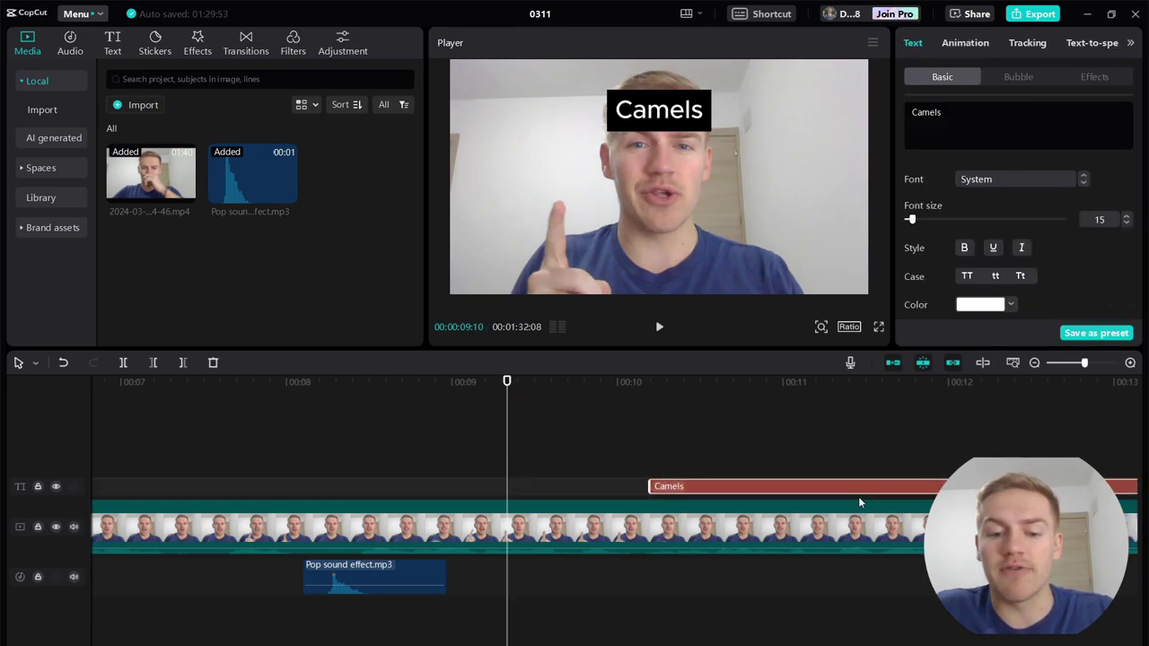
left_click(410, 576)
left_click_drag(411, 576, 721, 575)
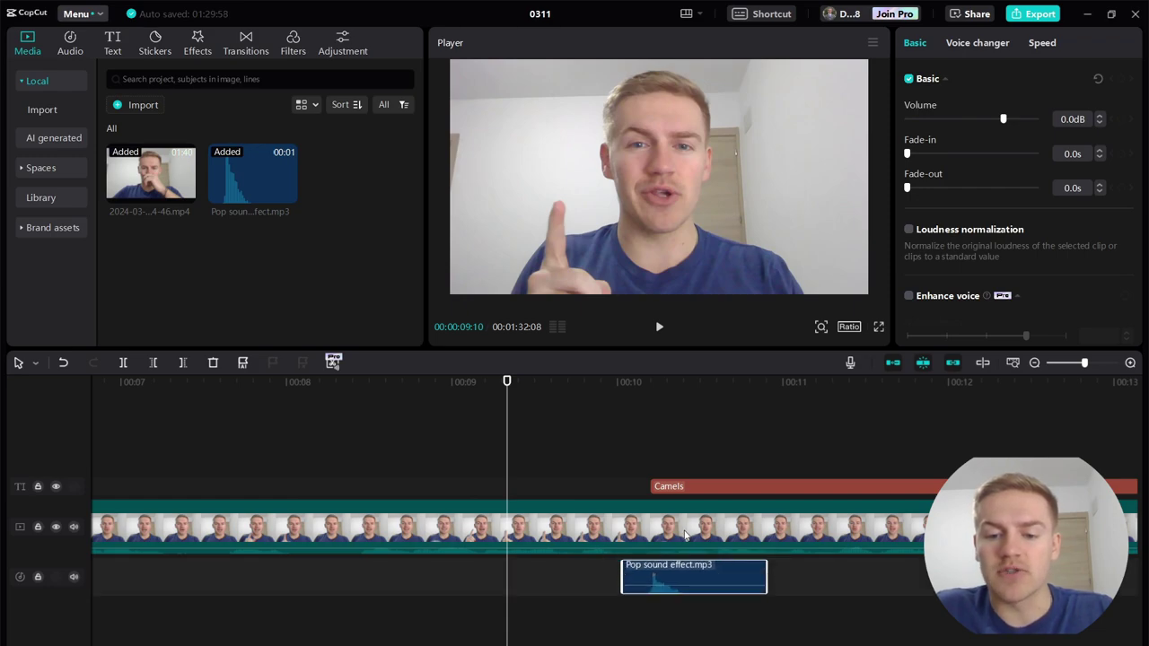
right_click(683, 529)
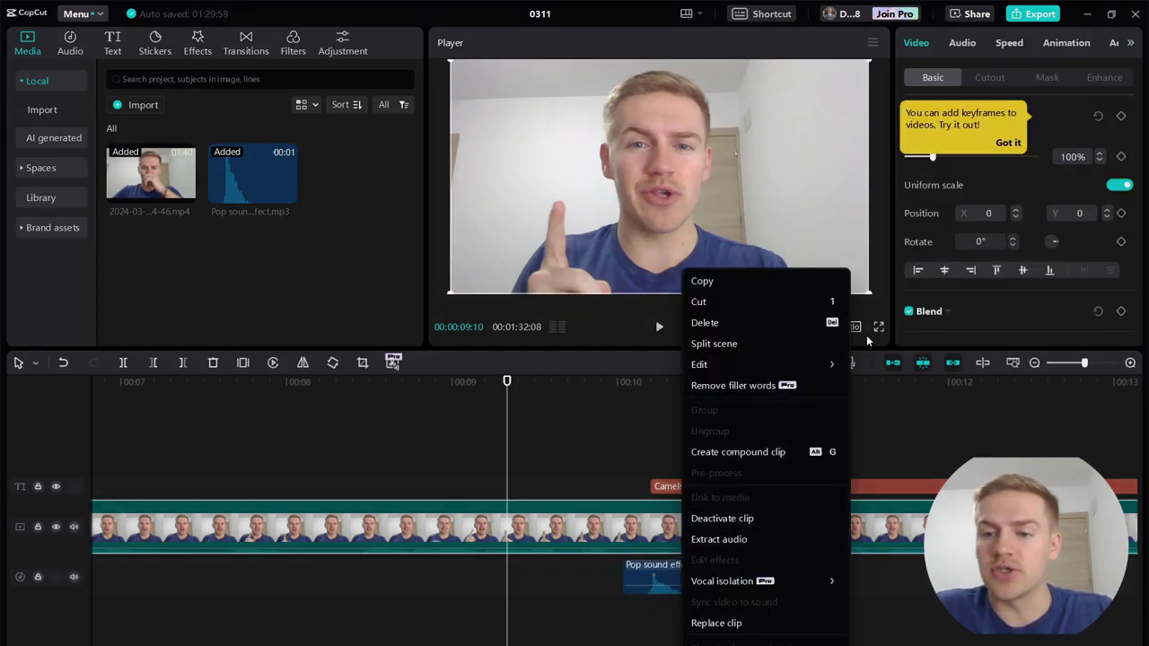
left_click(551, 533)
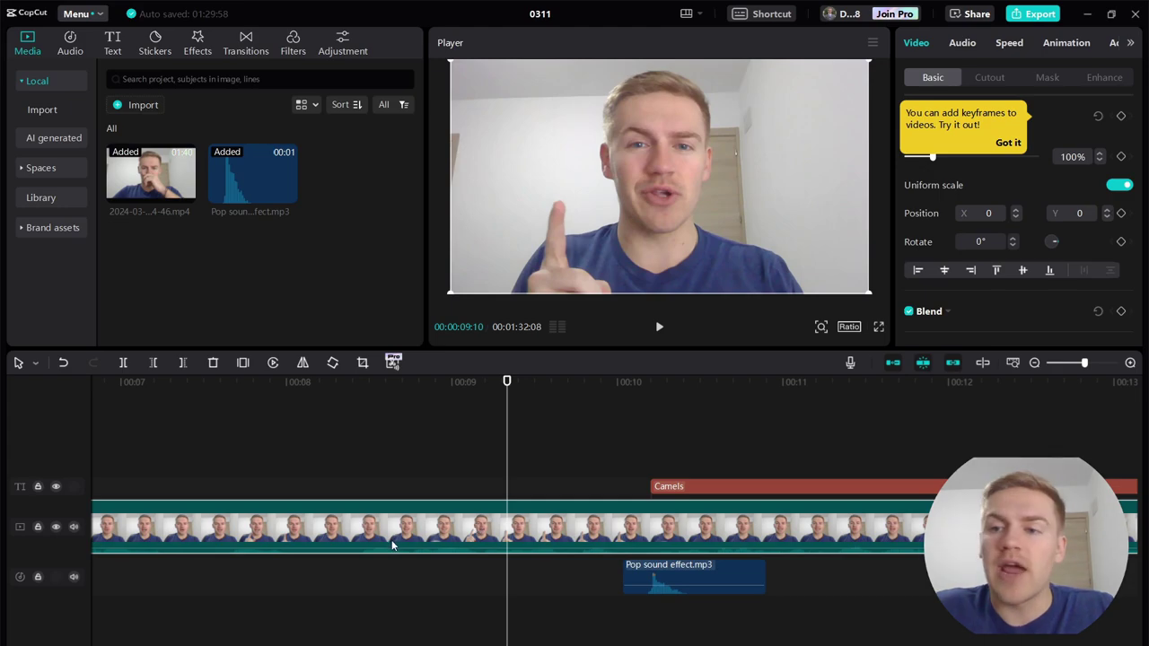
Step: Preview the Camels title and pop sound from 00:09:15
left_click(961, 45)
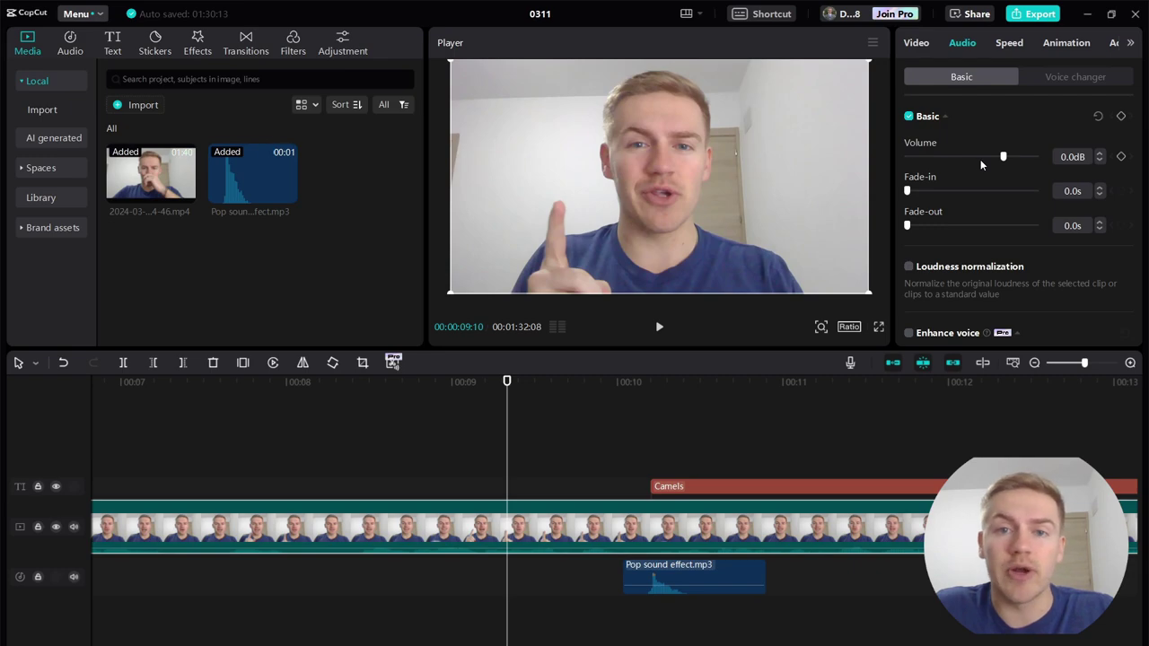
left_click(534, 467)
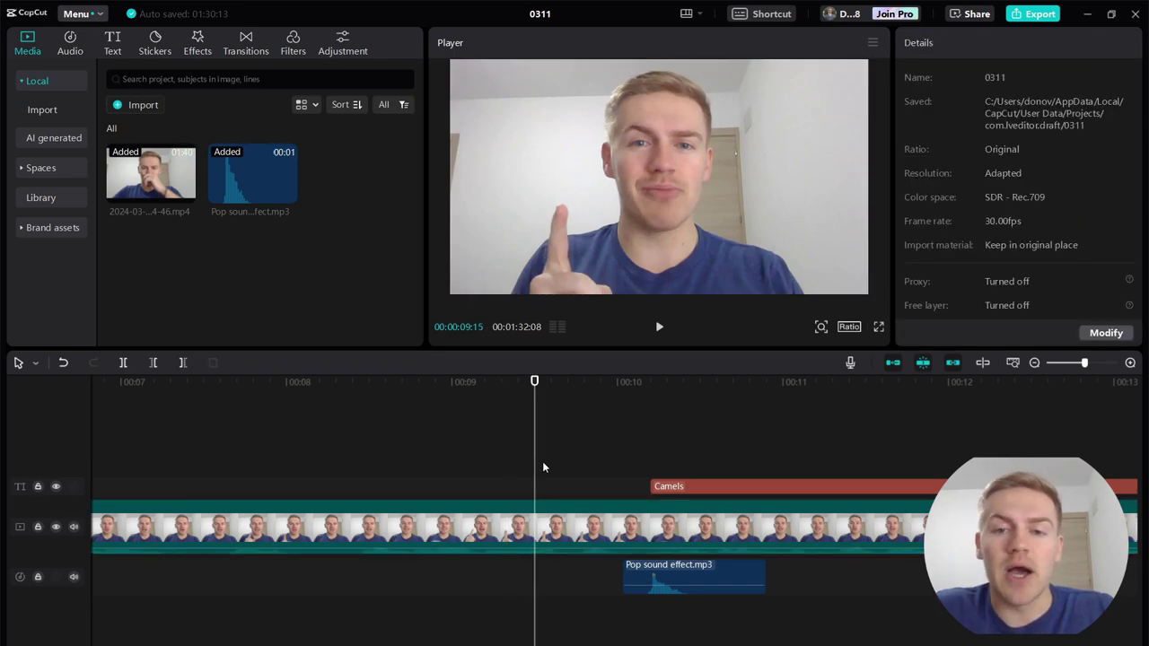
key("space")
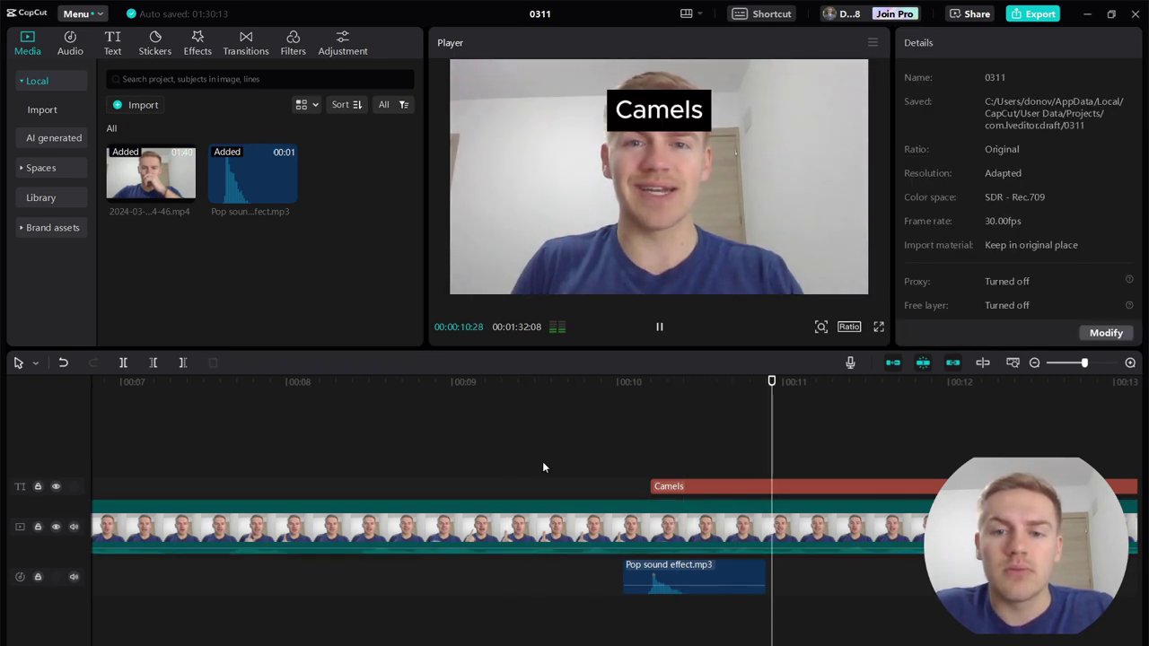
key("space")
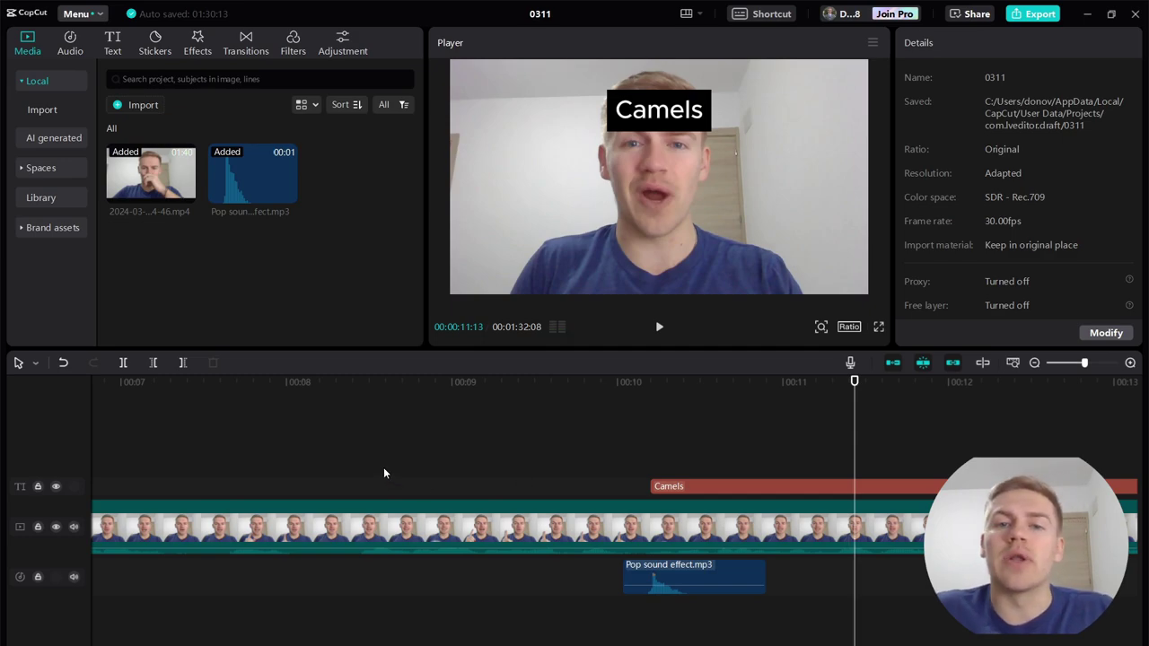
Step: Raise the main video clip's volume to 7.3dB, then return the playhead to about 00:08
left_click(507, 525)
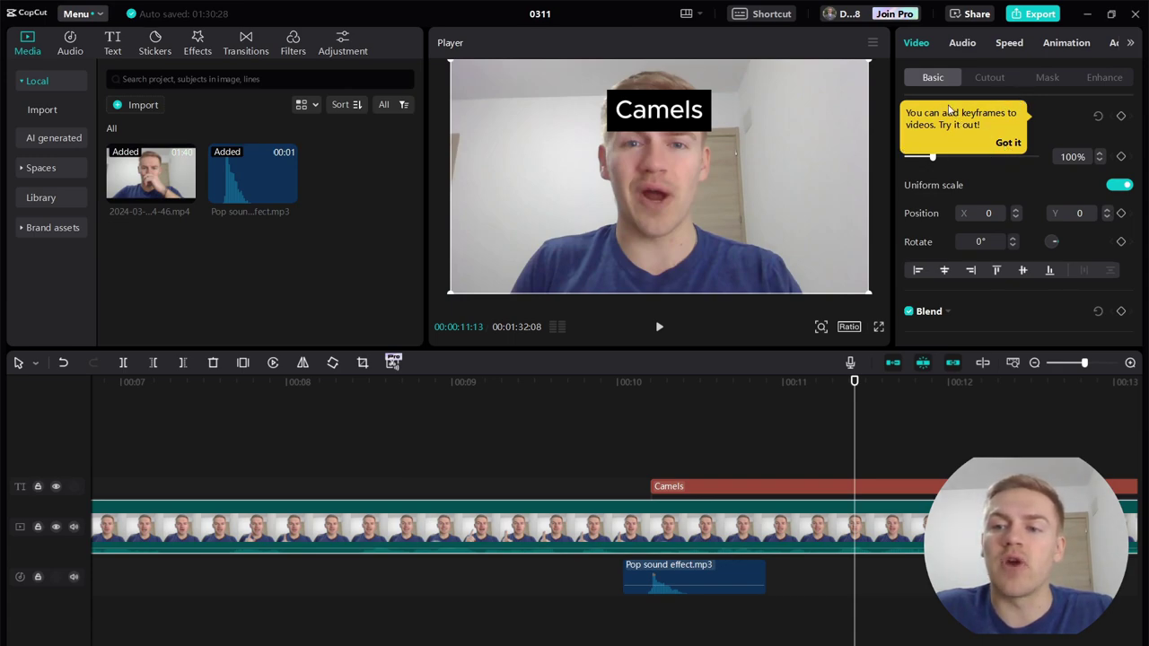
left_click(1008, 143)
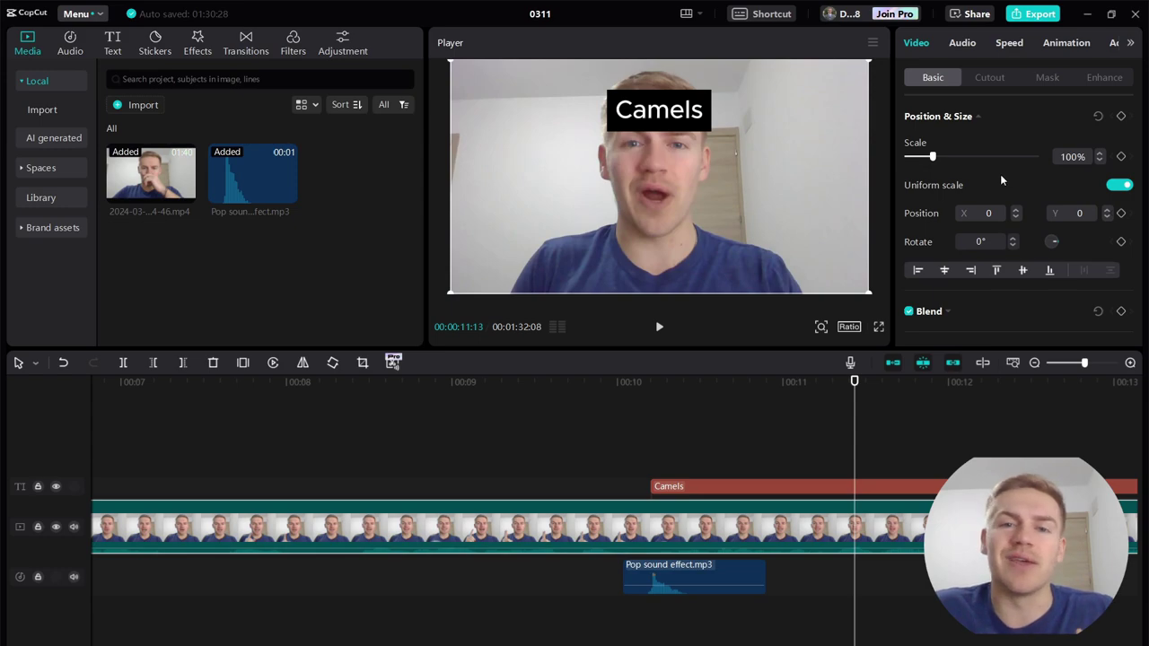
left_click(963, 45)
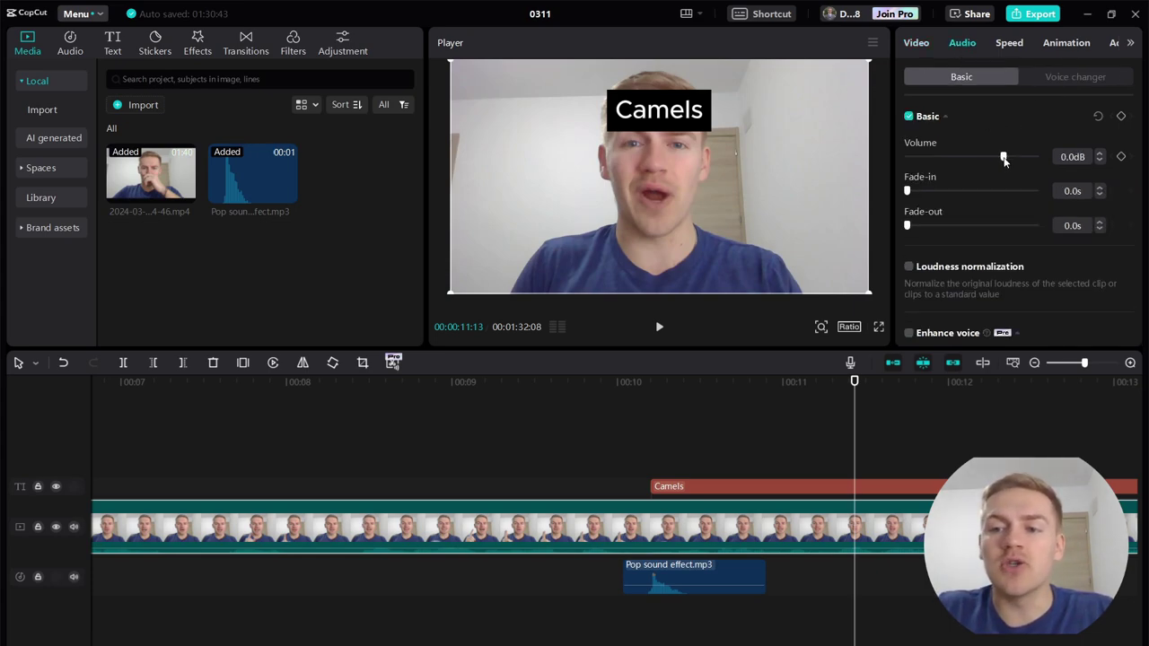
left_click_drag(1004, 158, 1013, 157)
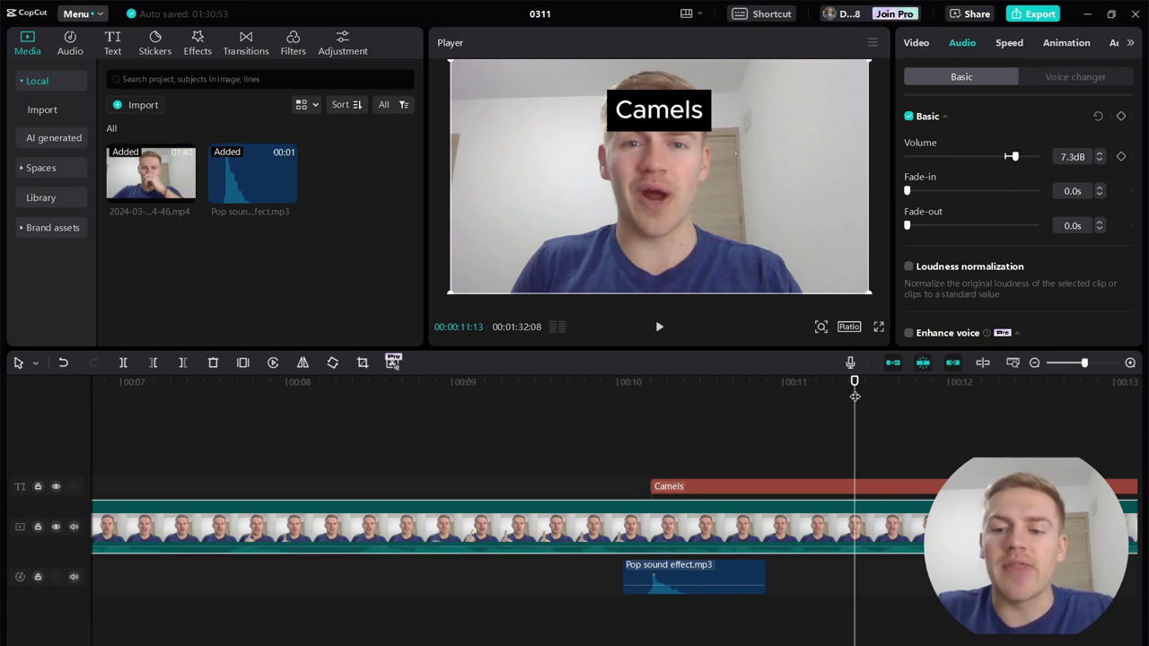
left_click_drag(854, 382, 392, 383)
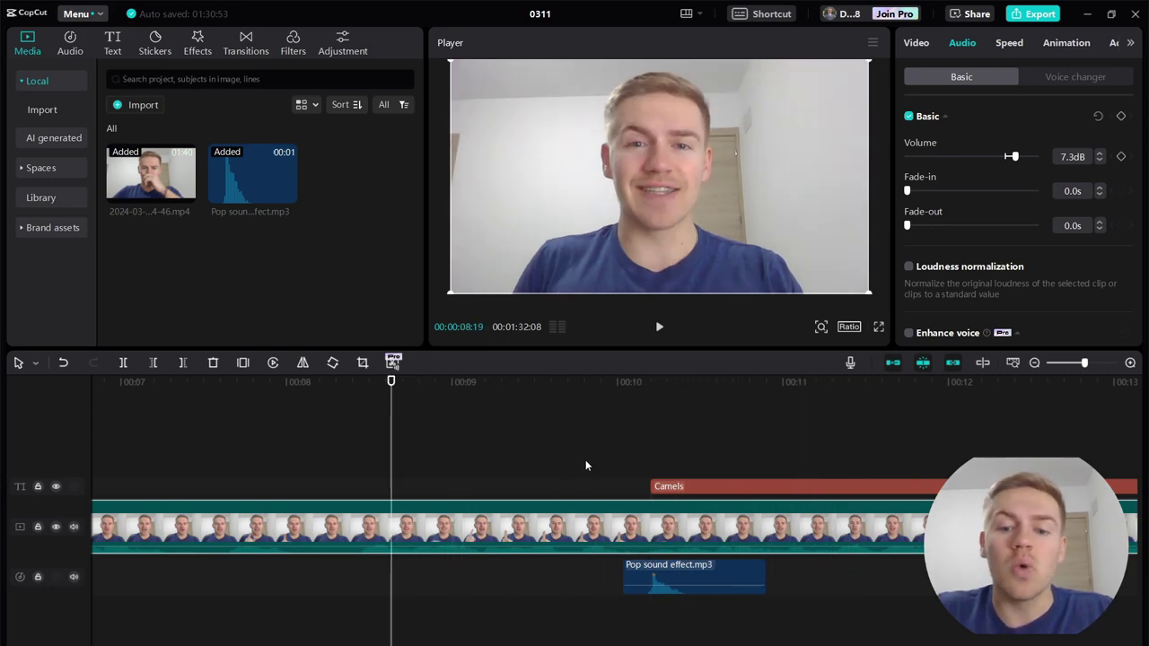
Step: Play back the Pop sound effect section from 00:09:16
left_click(573, 433)
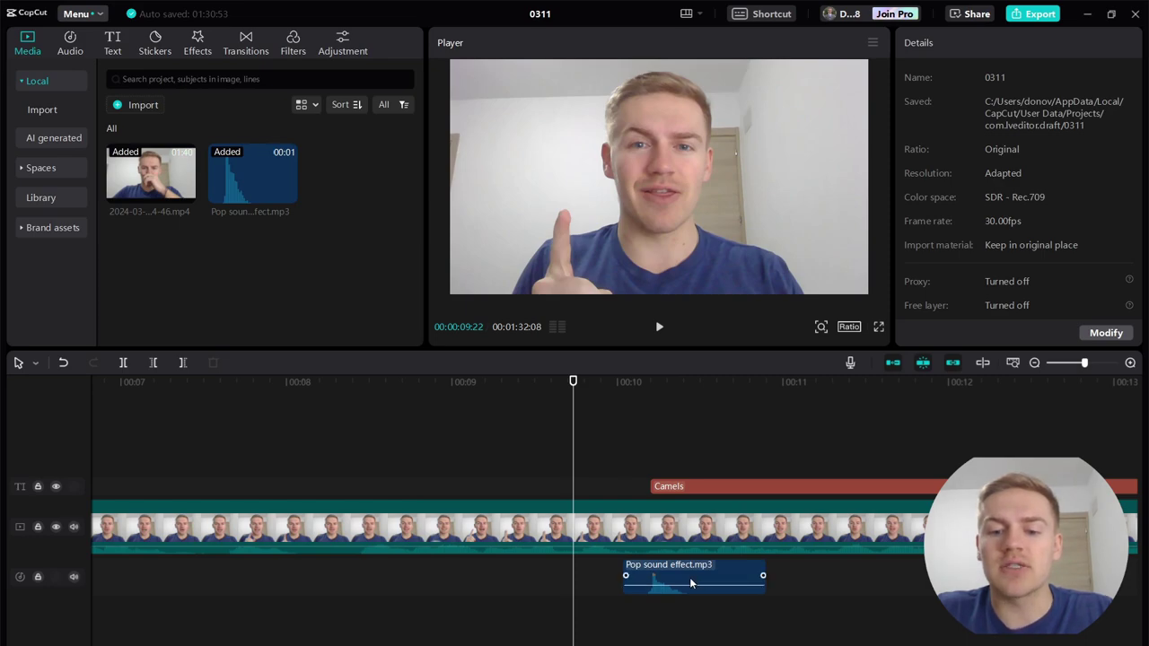
left_click_drag(689, 577, 692, 575)
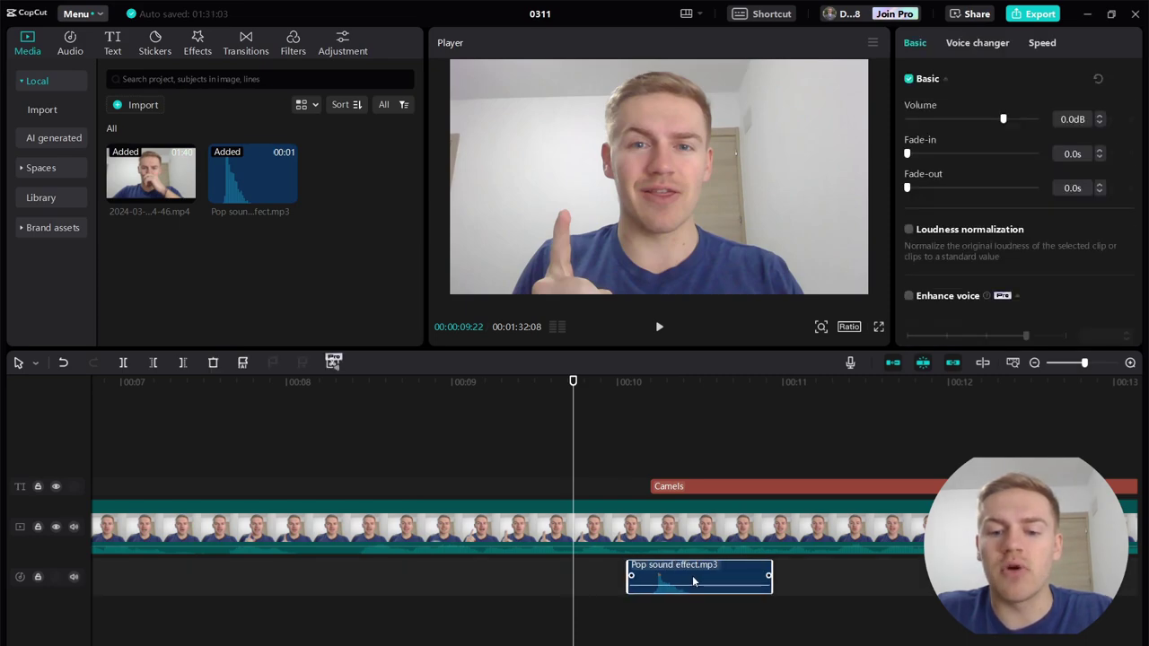
left_click(600, 429)
left_click(539, 438)
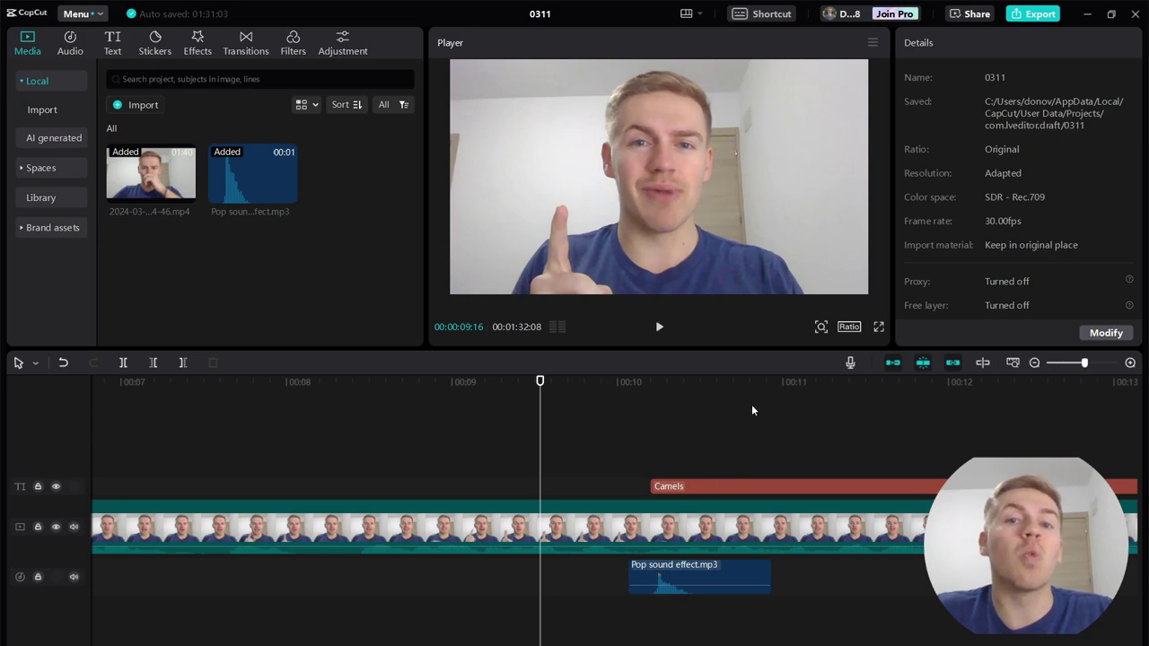
key("space")
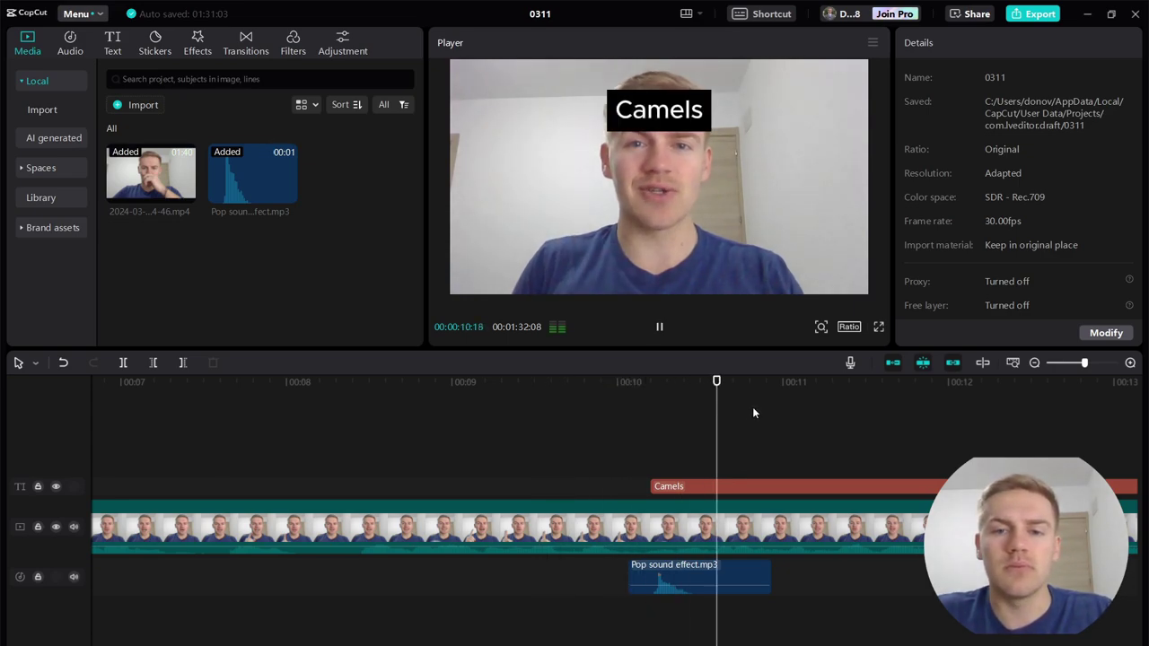
key("space")
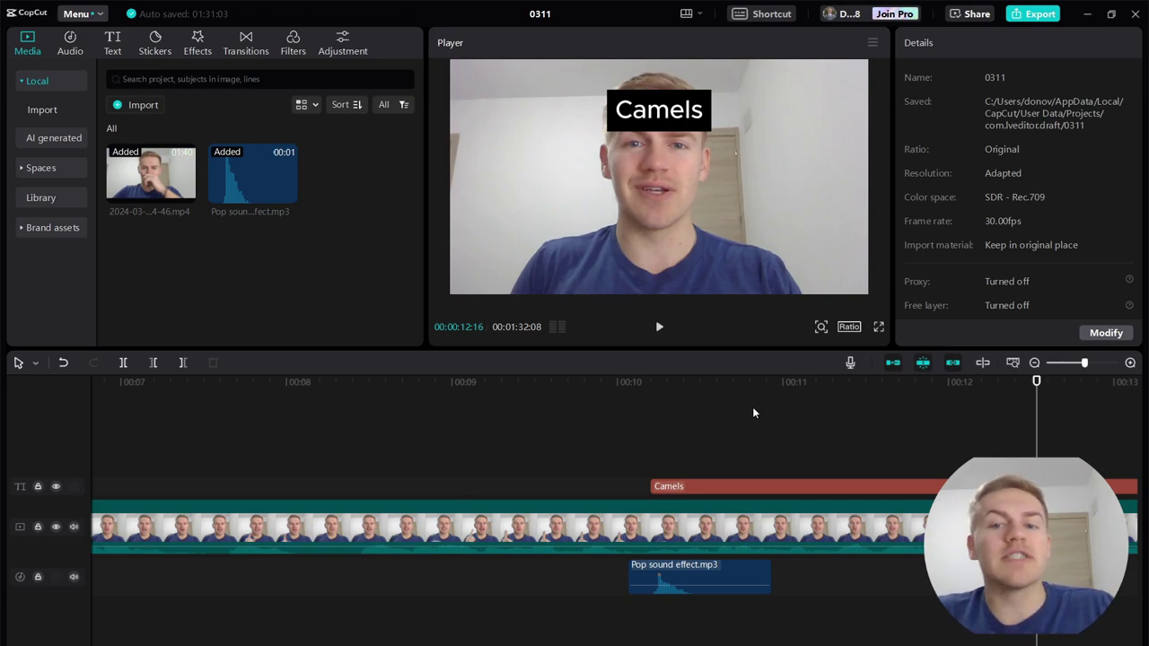
Step: Boost the main video clip's volume to 9.9dB
left_click(545, 528)
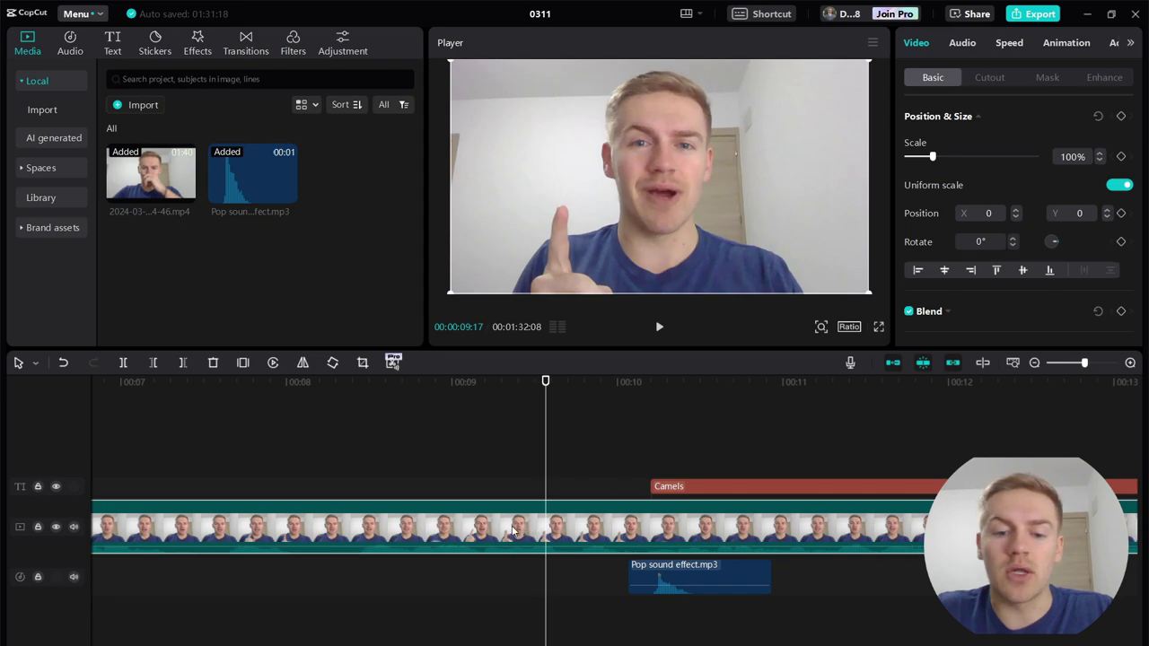
left_click(962, 43)
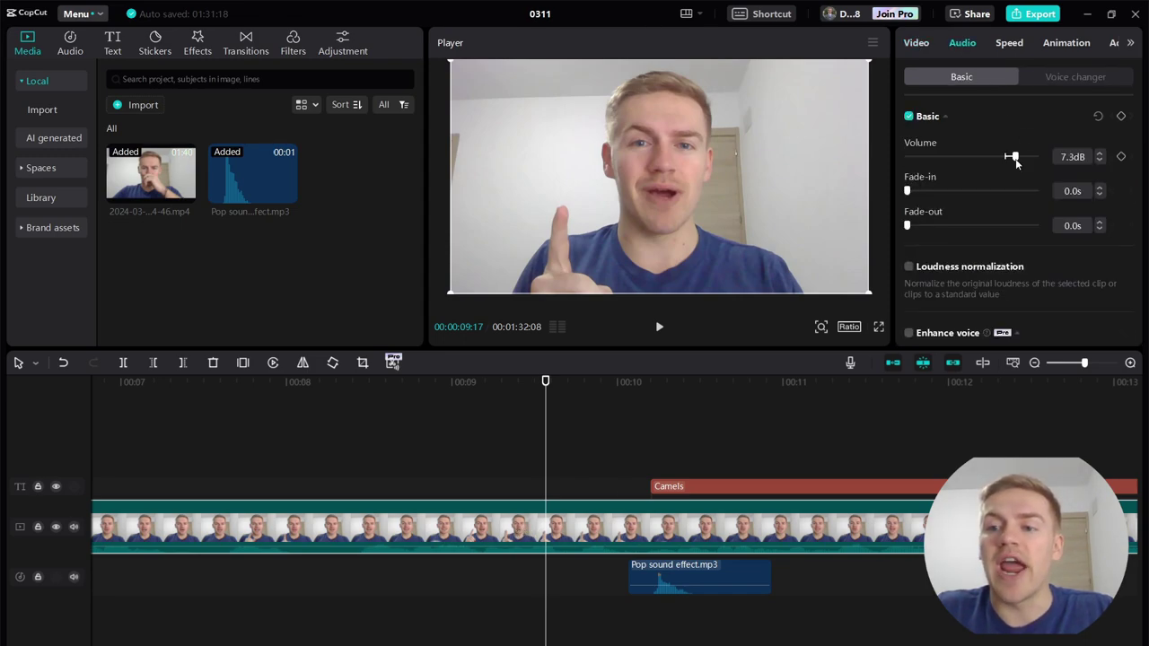
left_click_drag(1016, 162, 1020, 158)
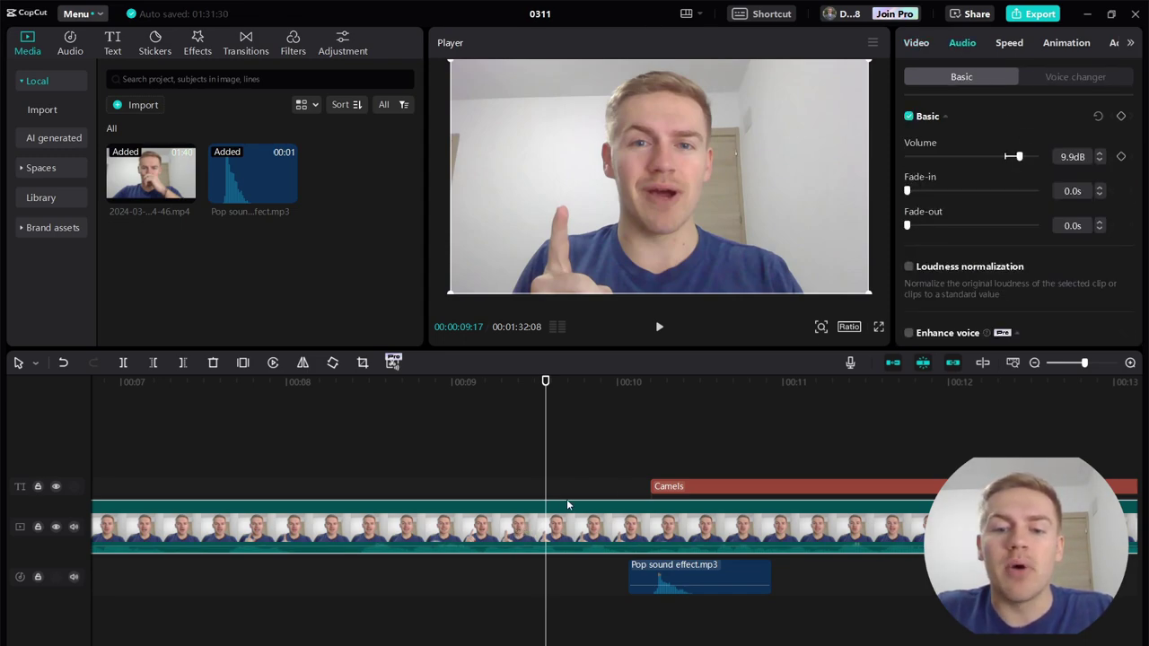
Step: Nudge the Pop sound slightly earlier to match the Camels title, replaying from 00:10:02
left_click(632, 455)
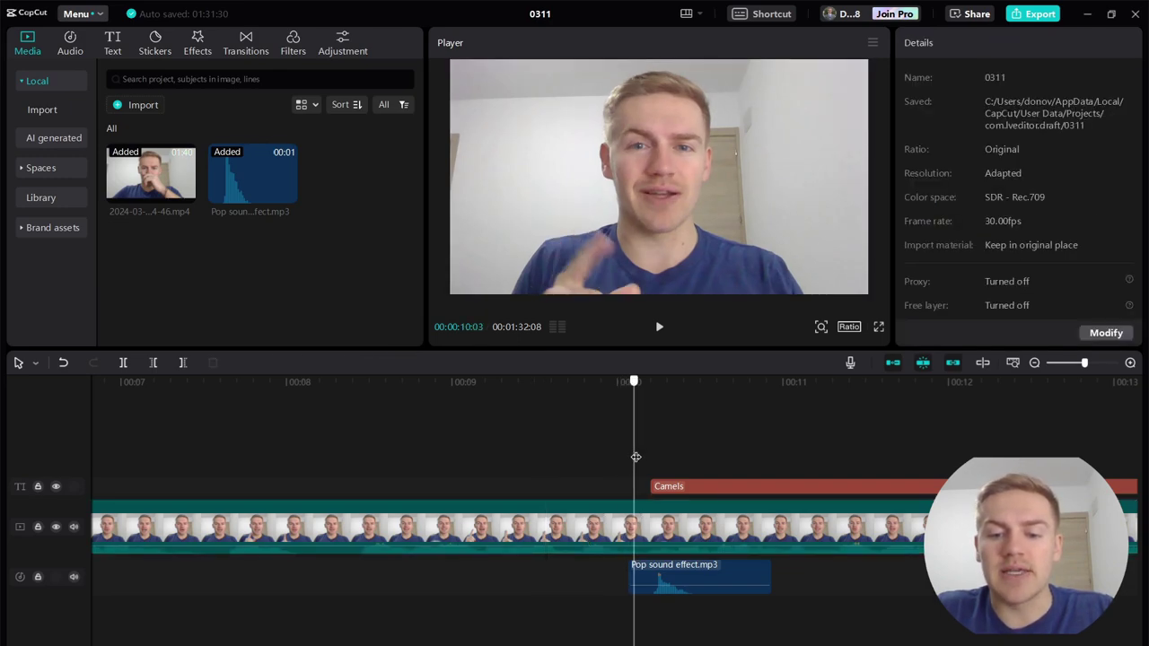
left_click_drag(635, 457, 652, 455)
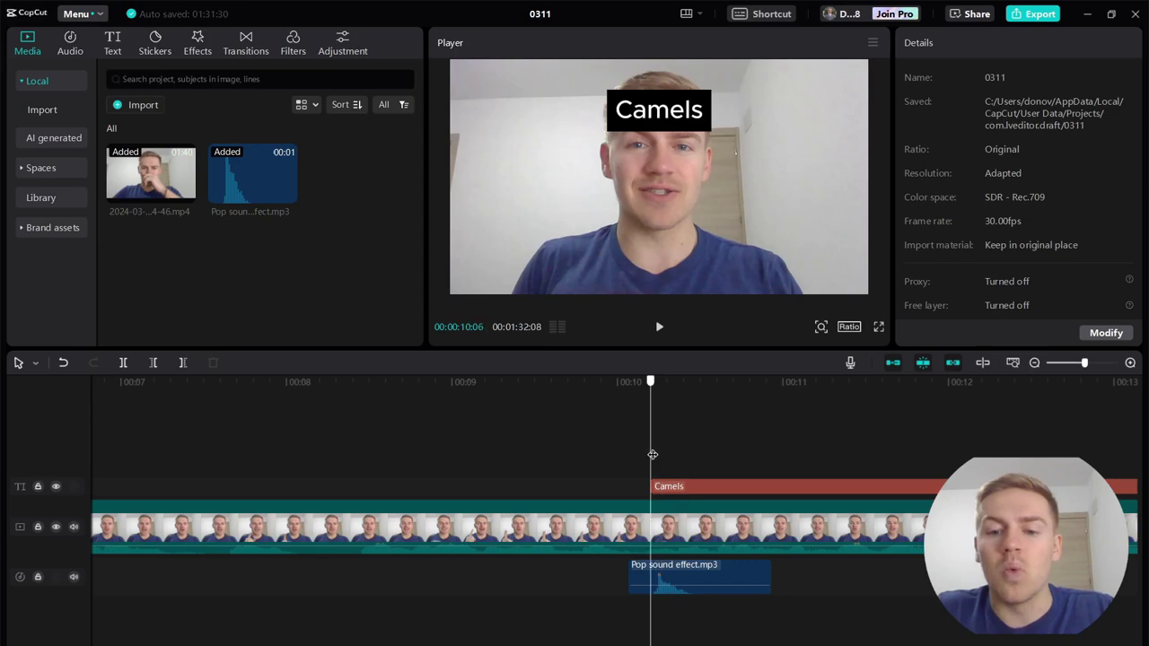
left_click(695, 573)
left_click_drag(692, 573, 691, 578)
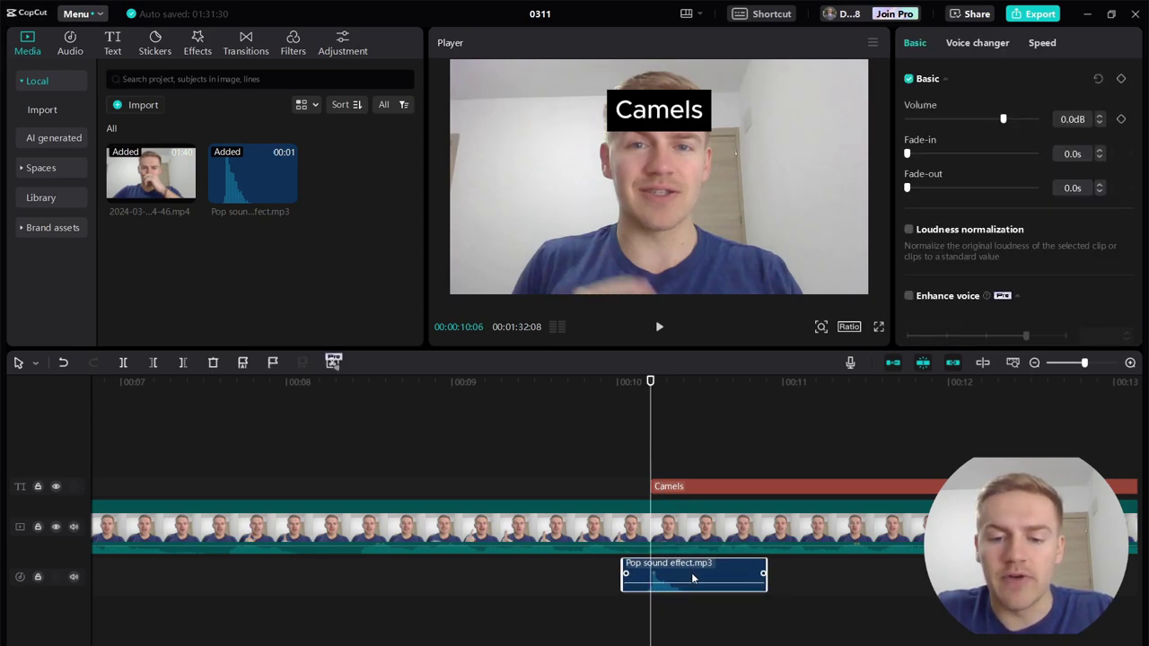
left_click_drag(652, 450, 628, 449)
key("space")
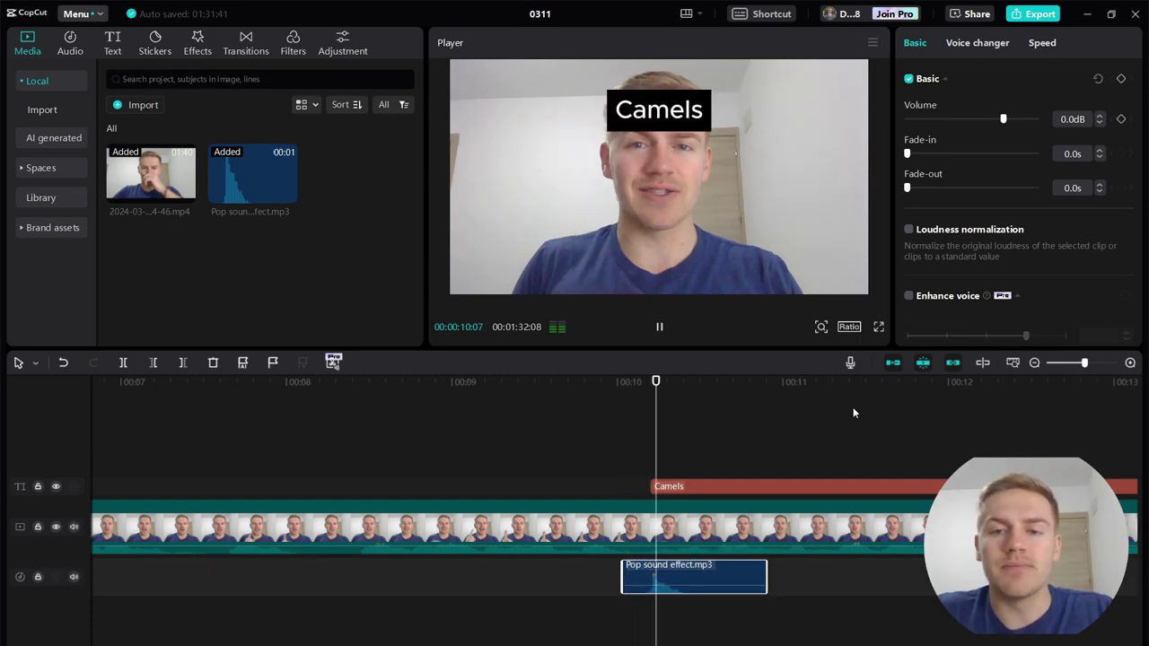
key("space")
left_click(632, 468)
left_click(632, 468)
key("space")
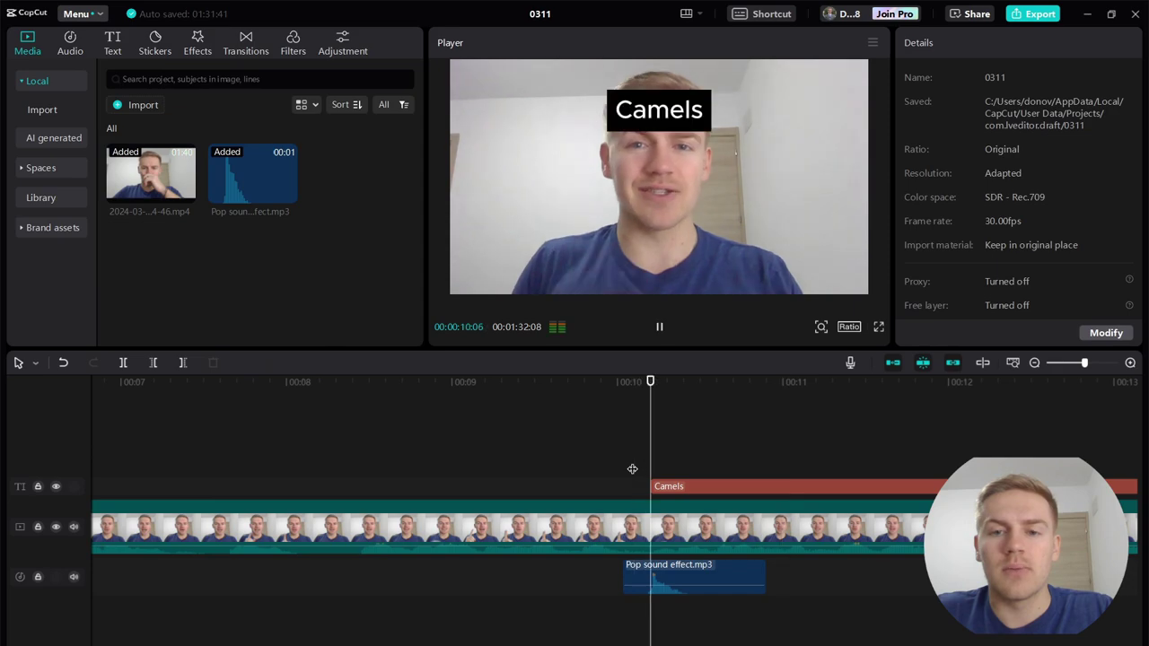
left_click(610, 464)
Step: Stop playback and scroll the timeline forward
key("space")
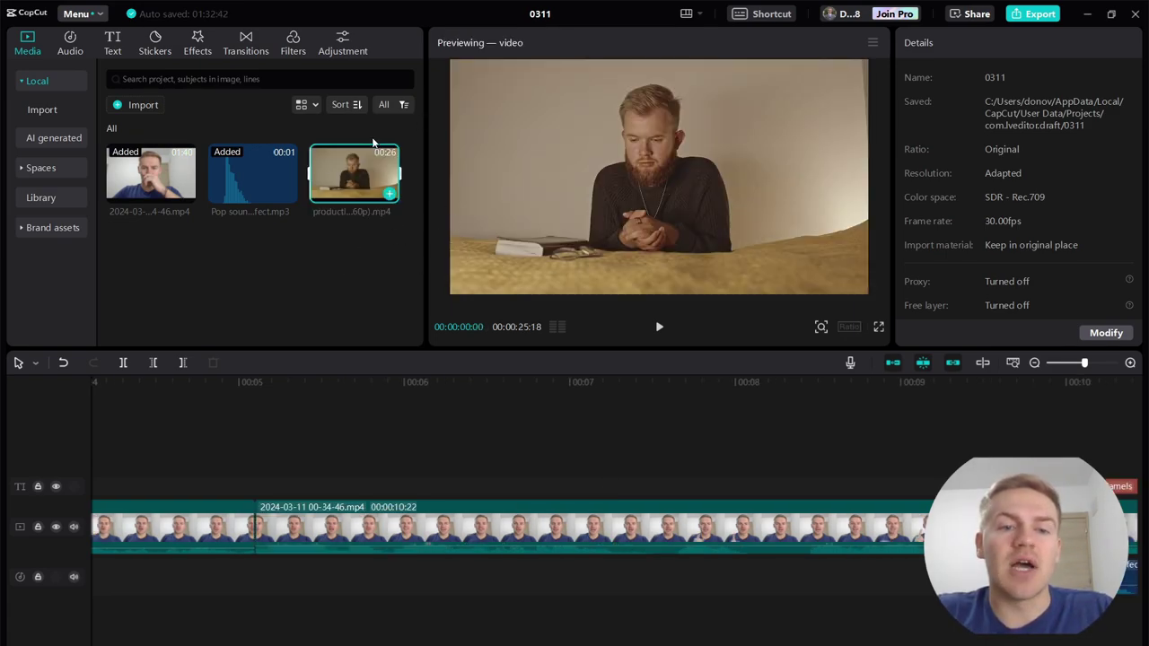
scroll(549, 474, "down", 10)
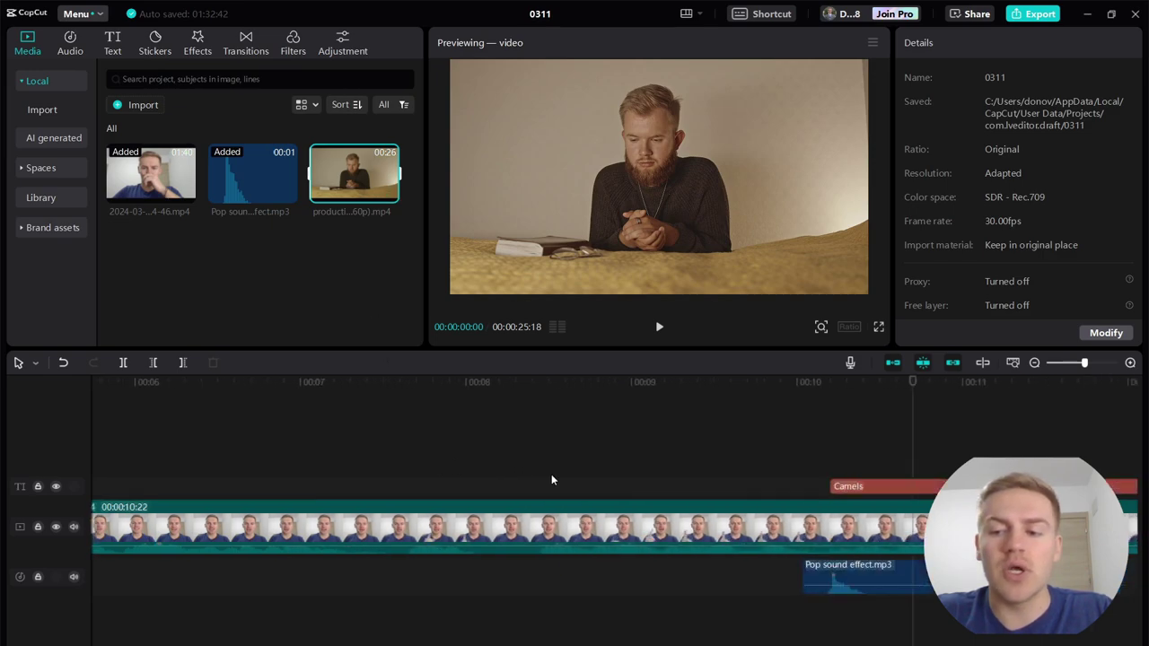
scroll(553, 473, "down", 8)
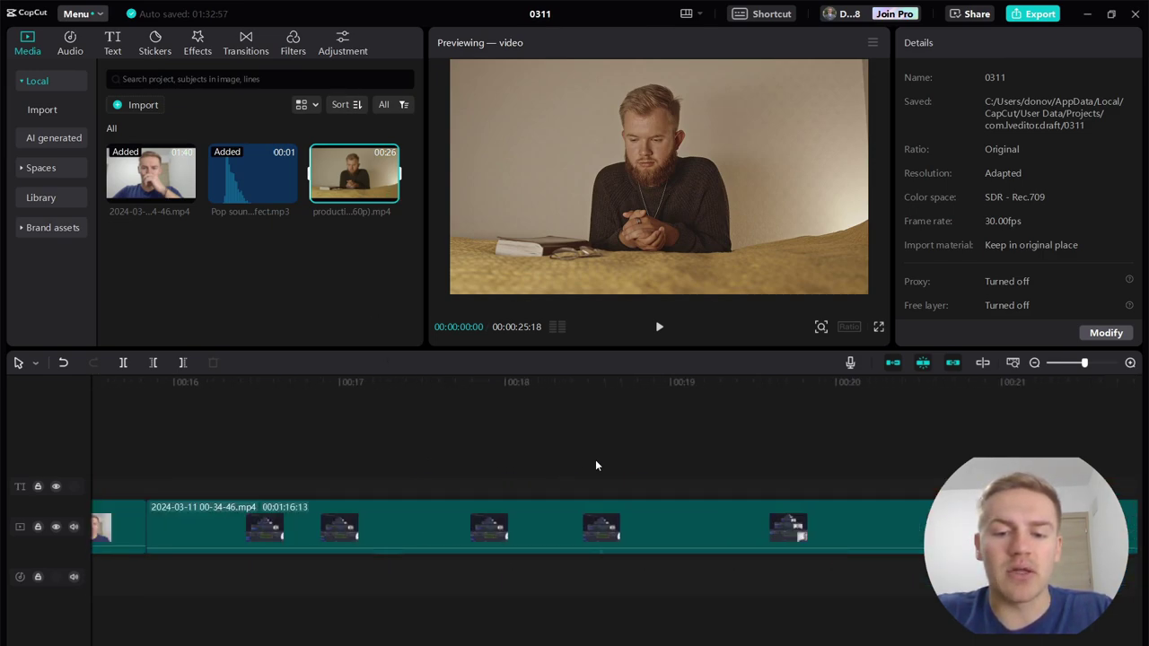
Step: Split the main video clip at 00:18 and drop the B-roll onto a new overlay track there
left_click(499, 446)
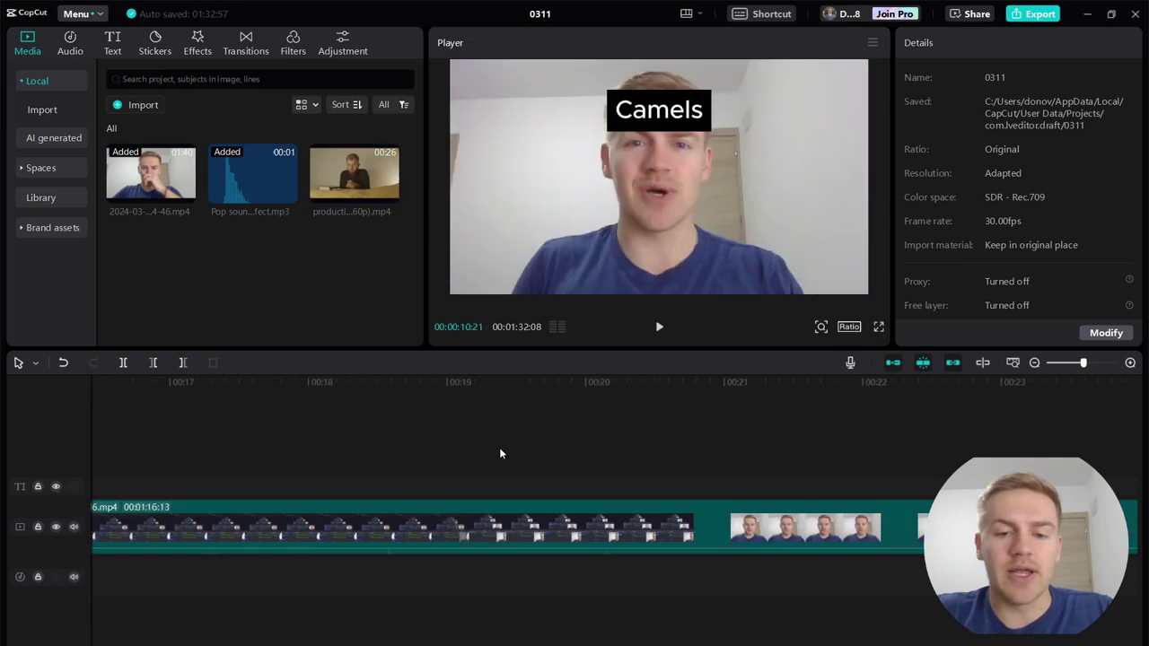
left_click(476, 516)
scroll(575, 448, "down", 1)
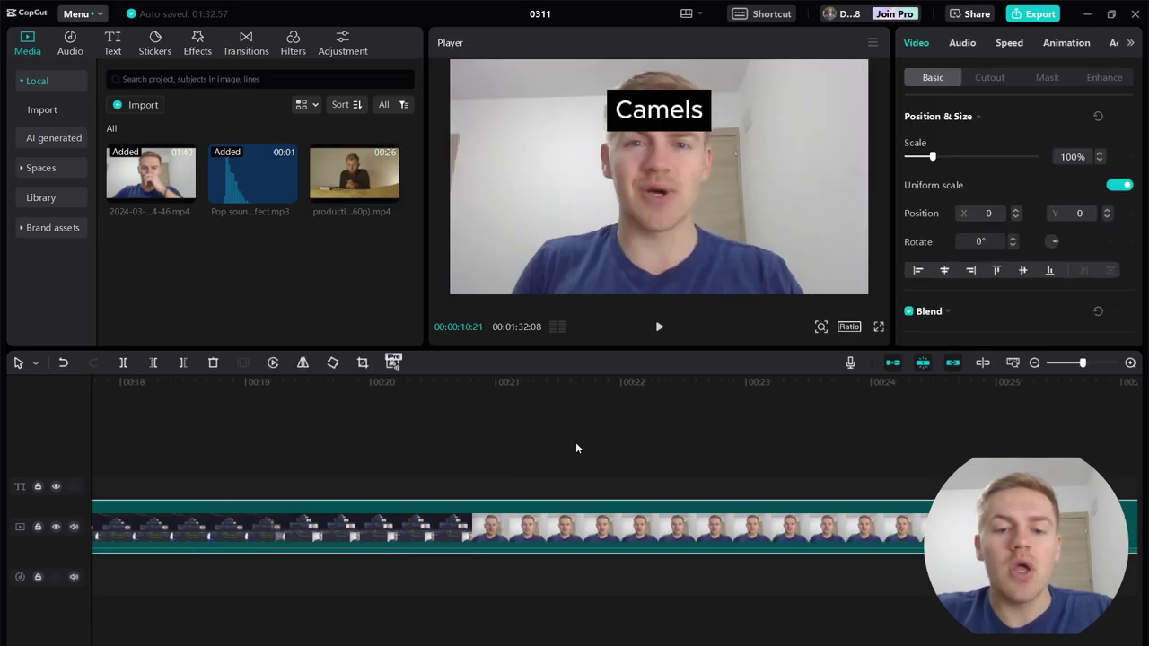
scroll(379, 476, "up", 2)
scroll(396, 520, "up", 1)
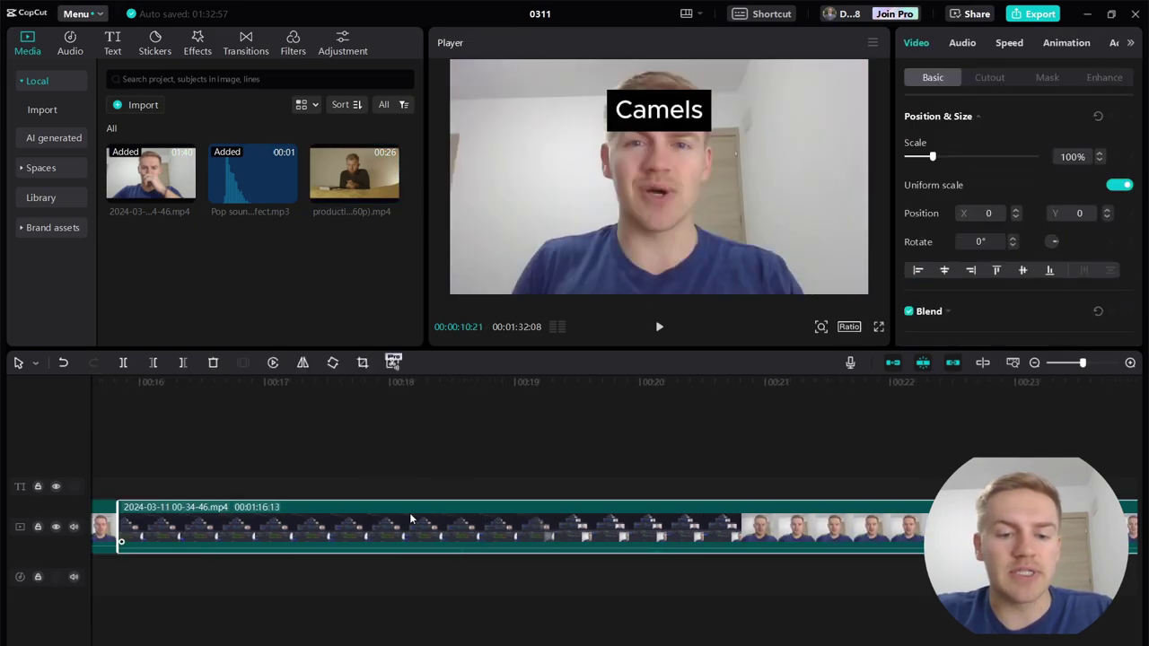
left_click(414, 493)
left_click(478, 532)
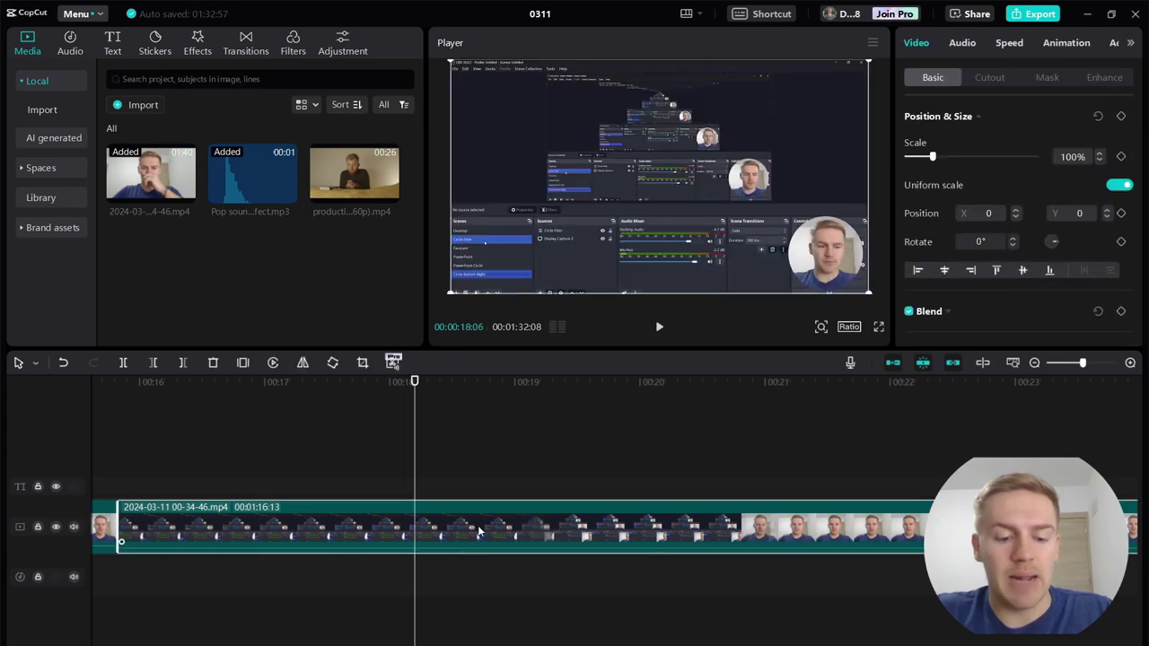
key("ctrl+b")
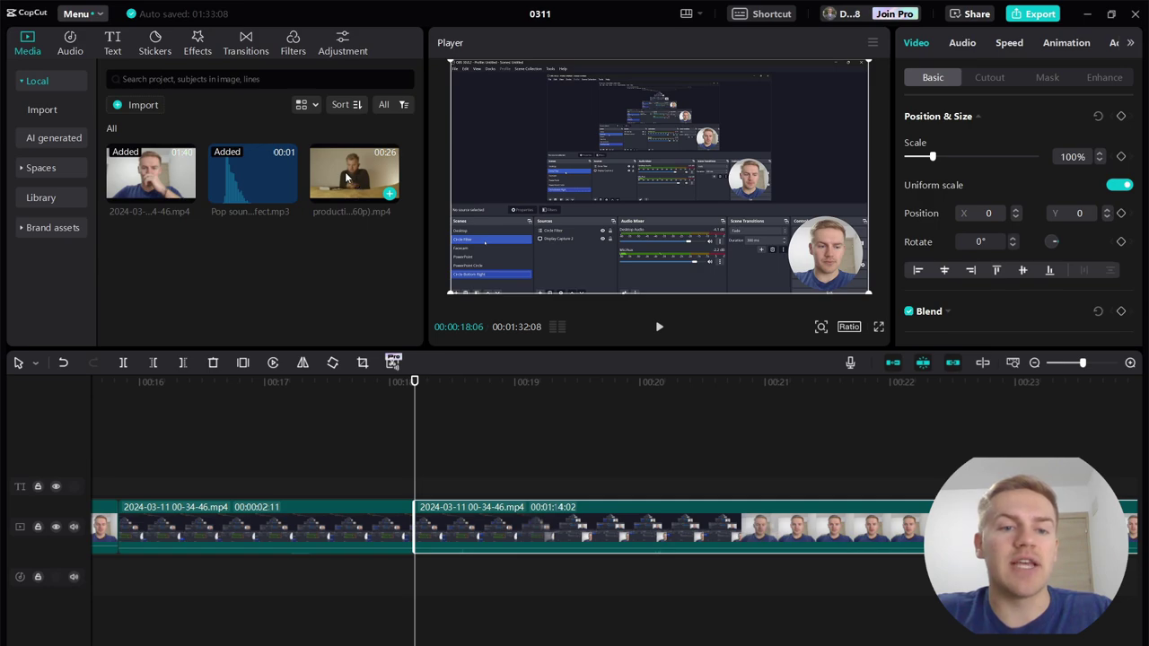
left_click_drag(356, 184, 415, 474)
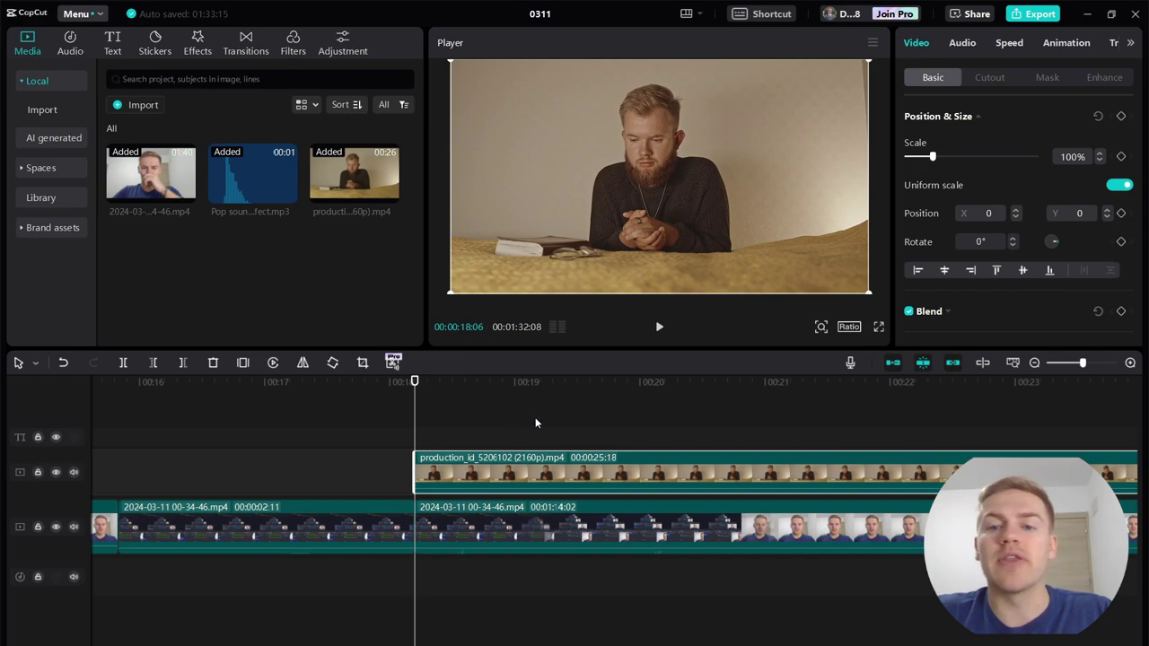
Step: Unmute the B-roll track and scroll along the timeline to review the overlay
left_click(74, 472)
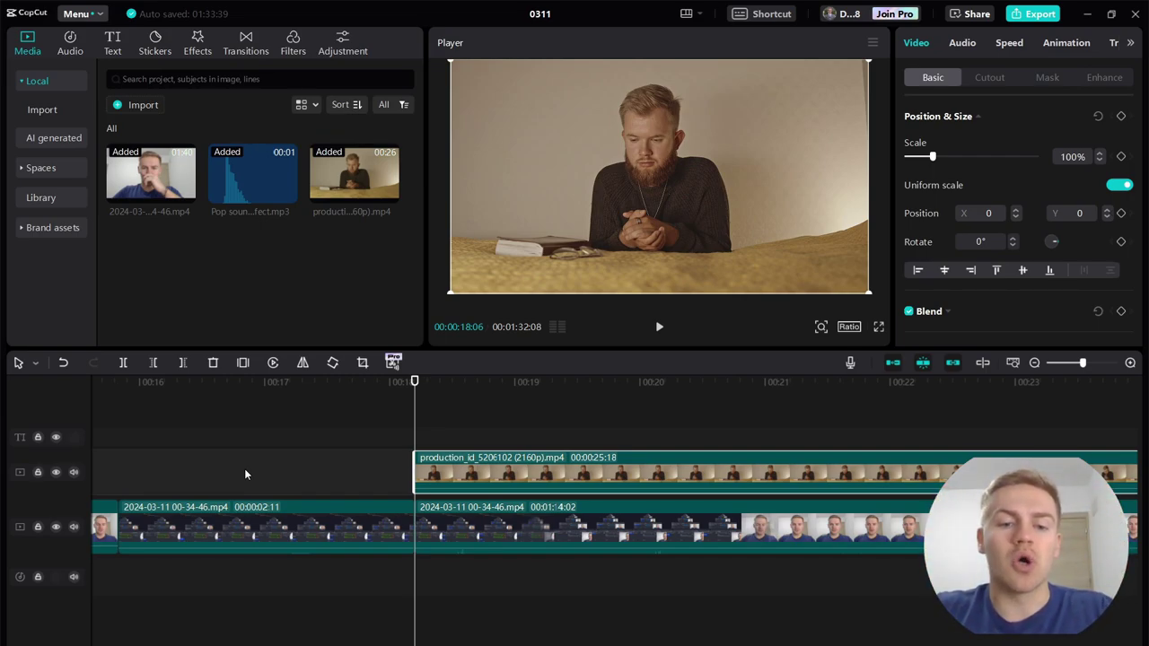
scroll(503, 445, "right", 5)
scroll(612, 443, "right", 5)
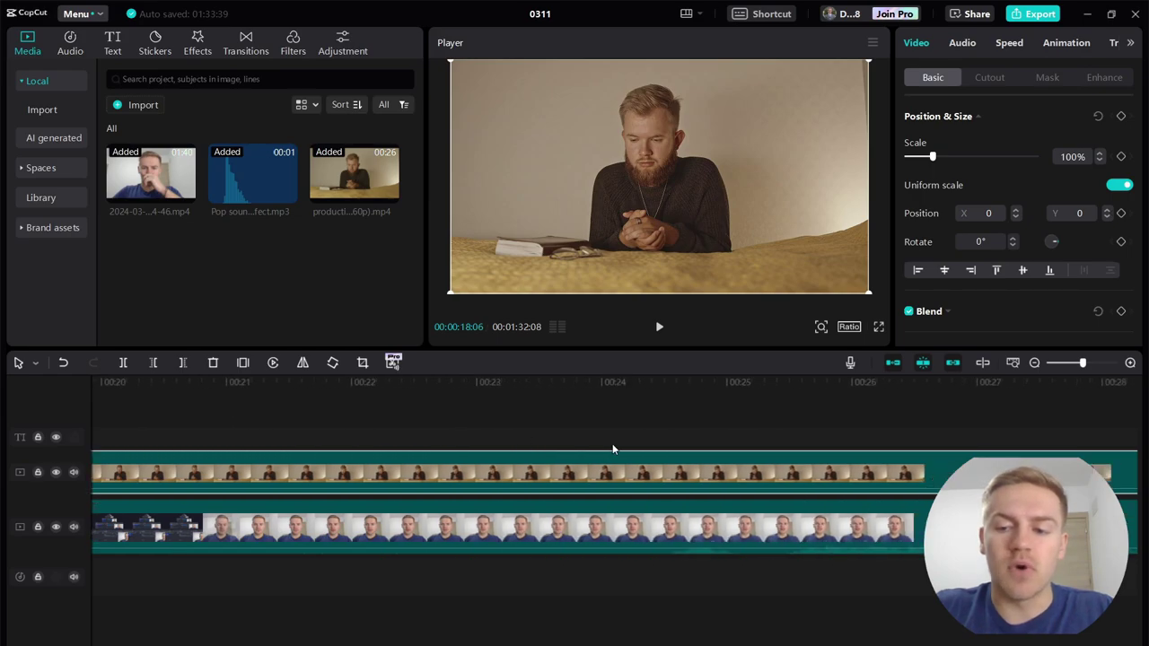
scroll(627, 437, "left", 10)
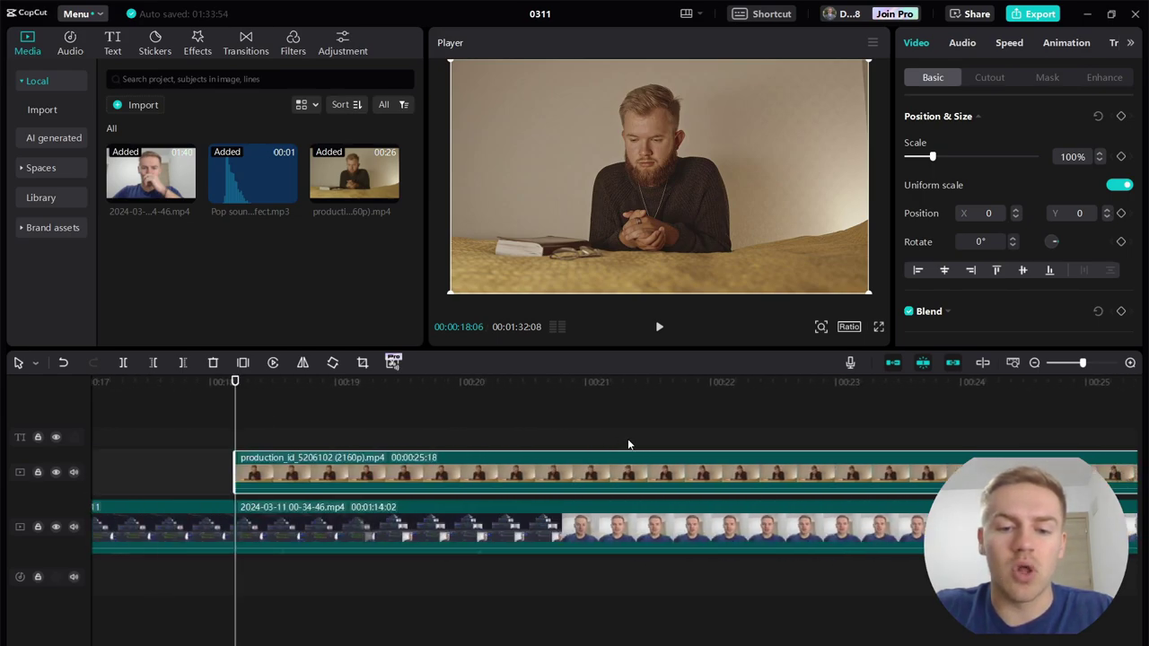
scroll(624, 445, "right", 10)
scroll(626, 453, "right", 20)
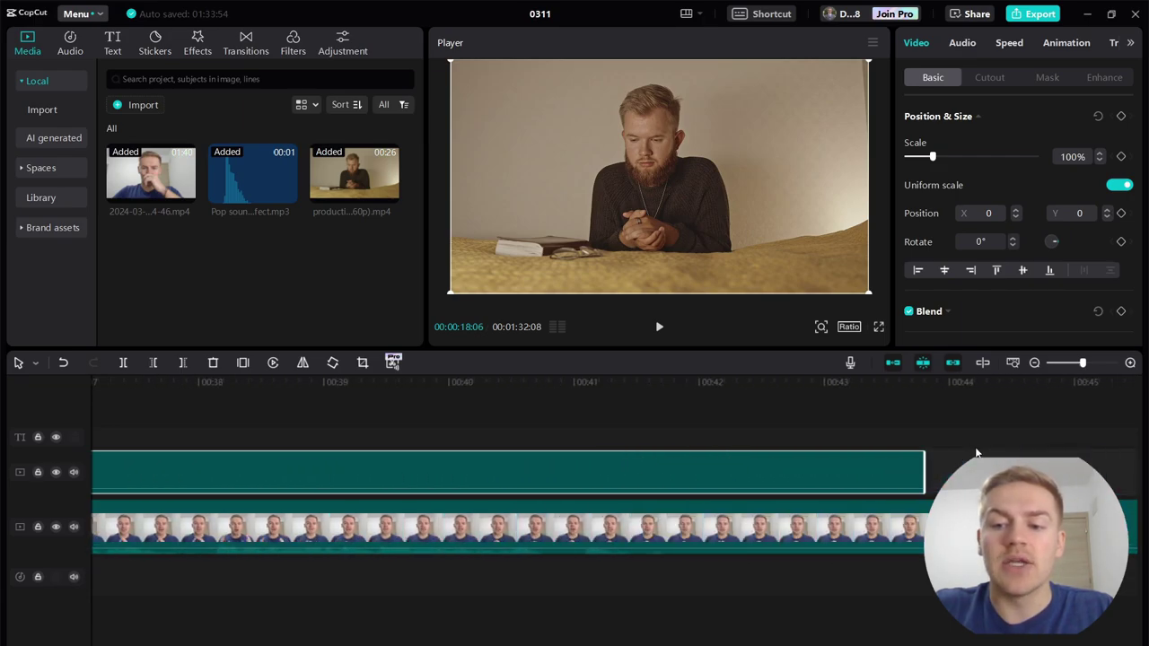
scroll(561, 449, "left", 15)
scroll(561, 449, "left", 20)
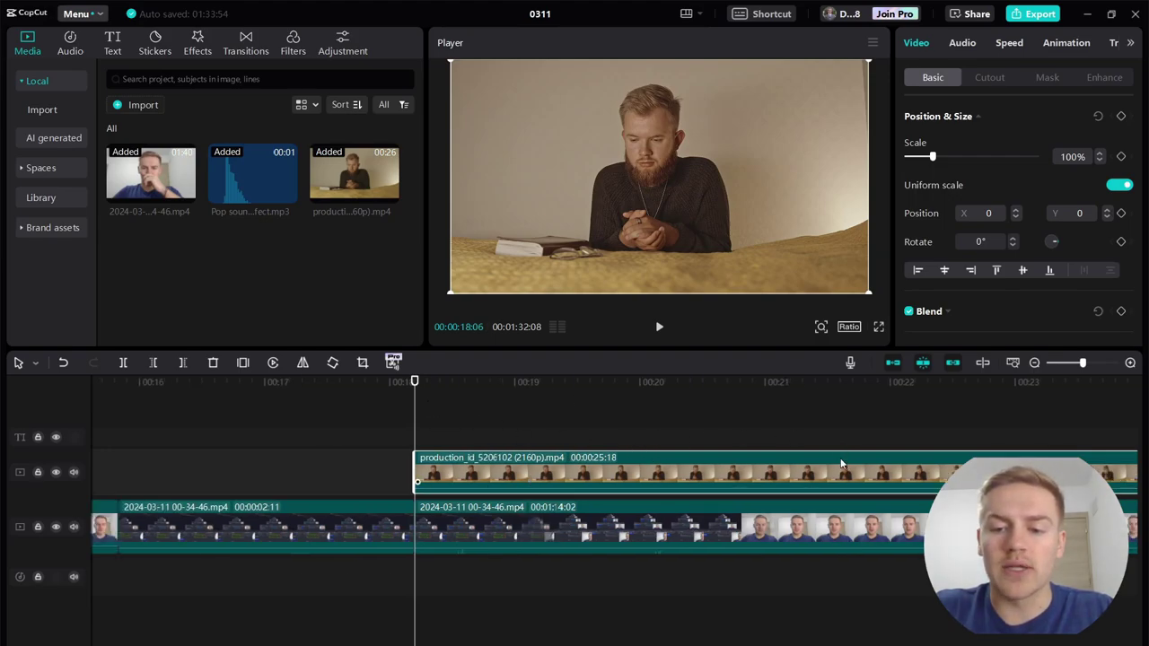
Step: Trim the B-roll overlay to end at 00:21:09, leaving a 3:03 clip
left_click(473, 382)
left_click_drag(520, 382, 802, 386)
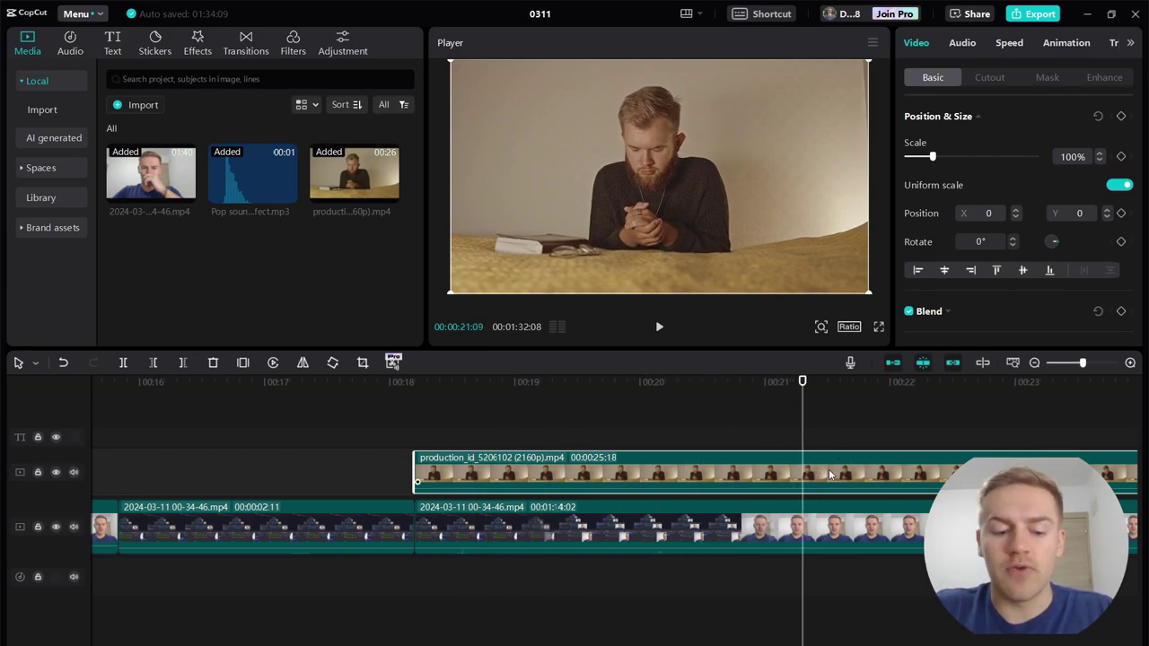
key("ctrl+b")
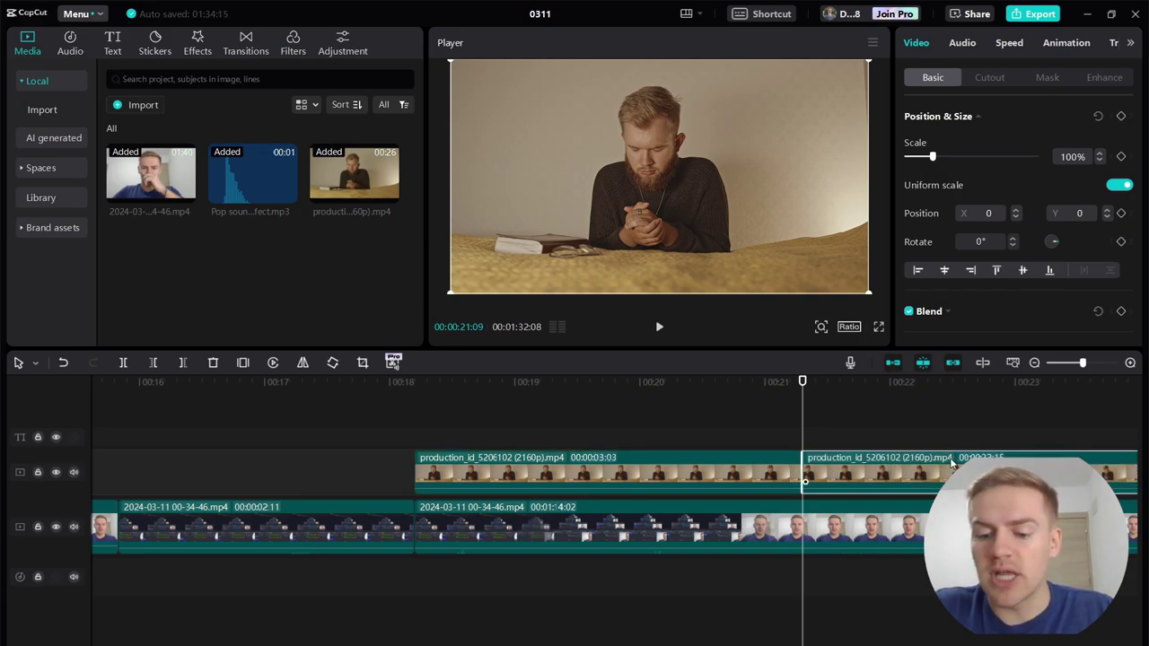
key("Delete")
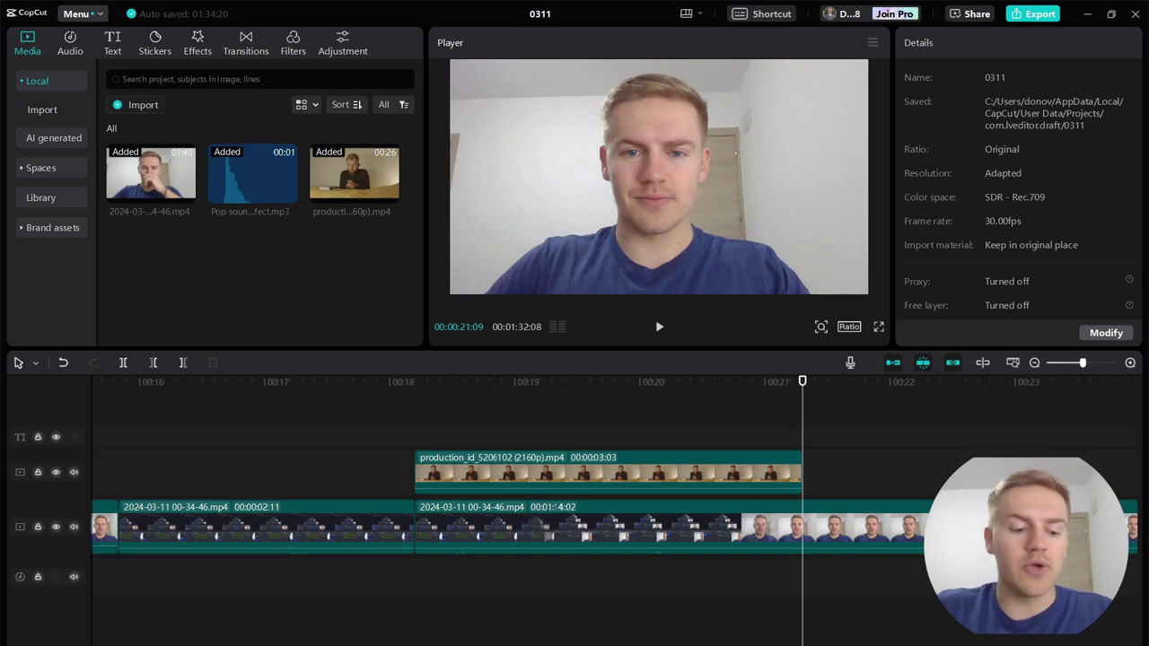
key("ctrl+z")
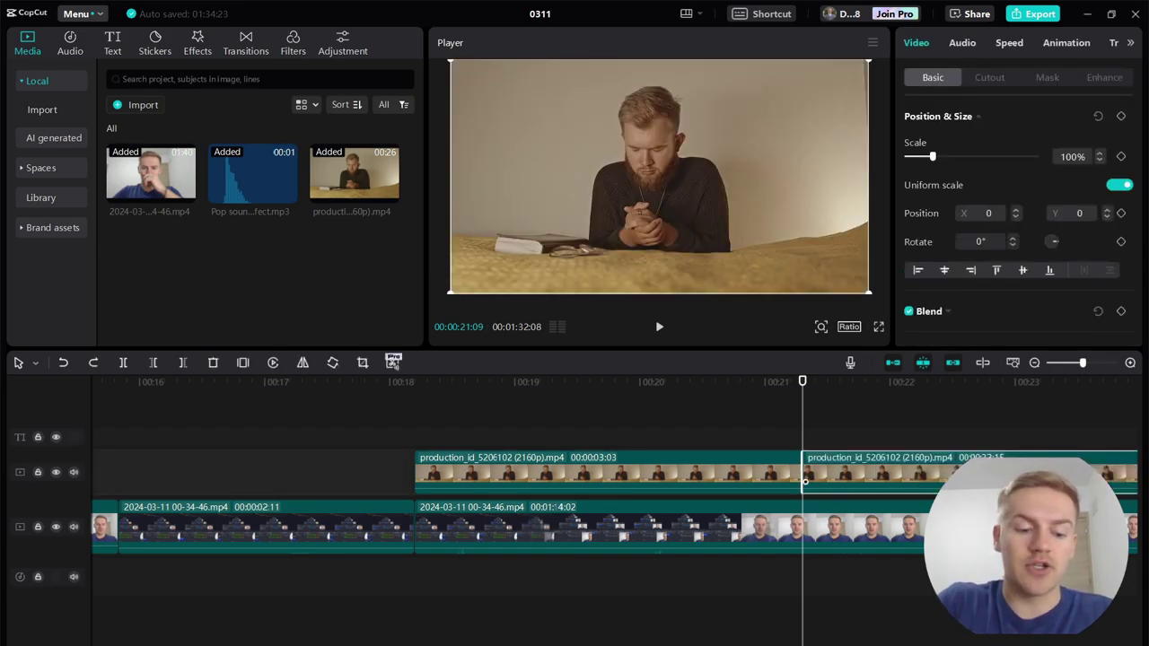
key("ctrl+z")
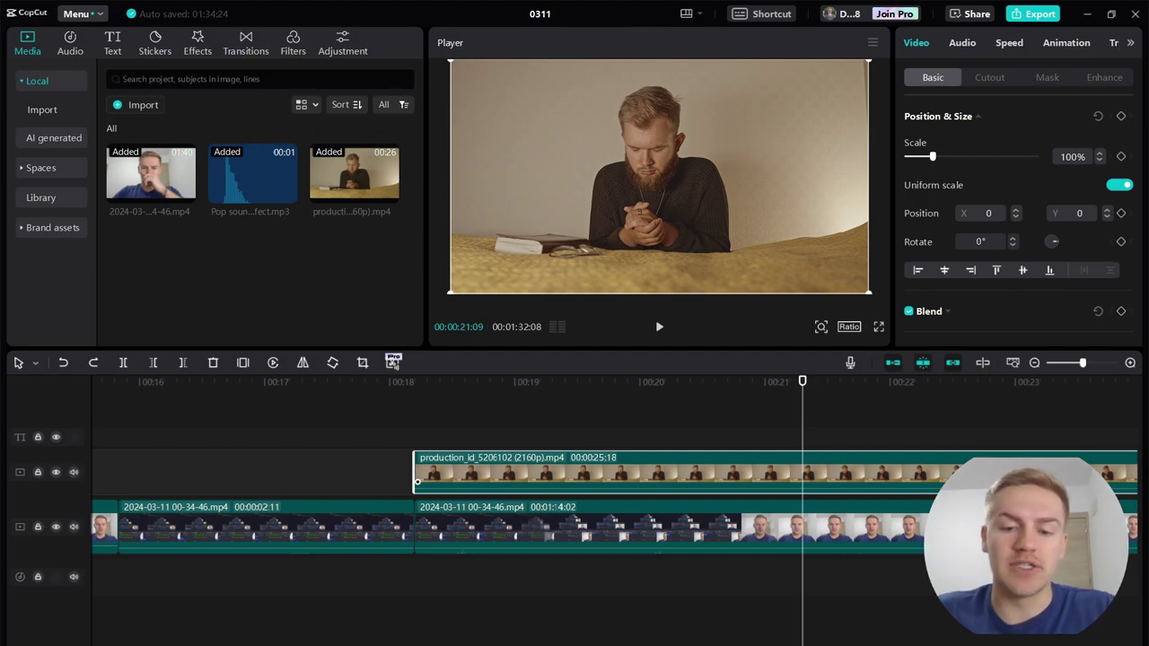
key("w")
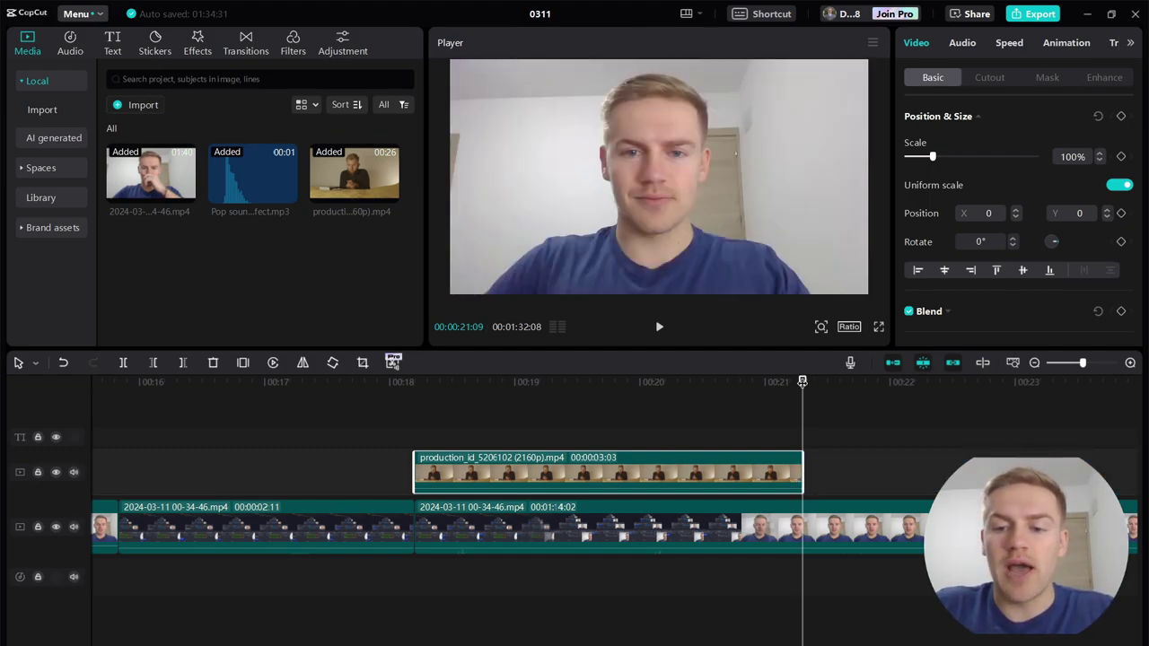
Step: Split the talking-head clip at 00:21:09 and turn off the main track magnet
left_click_drag(803, 379, 706, 387)
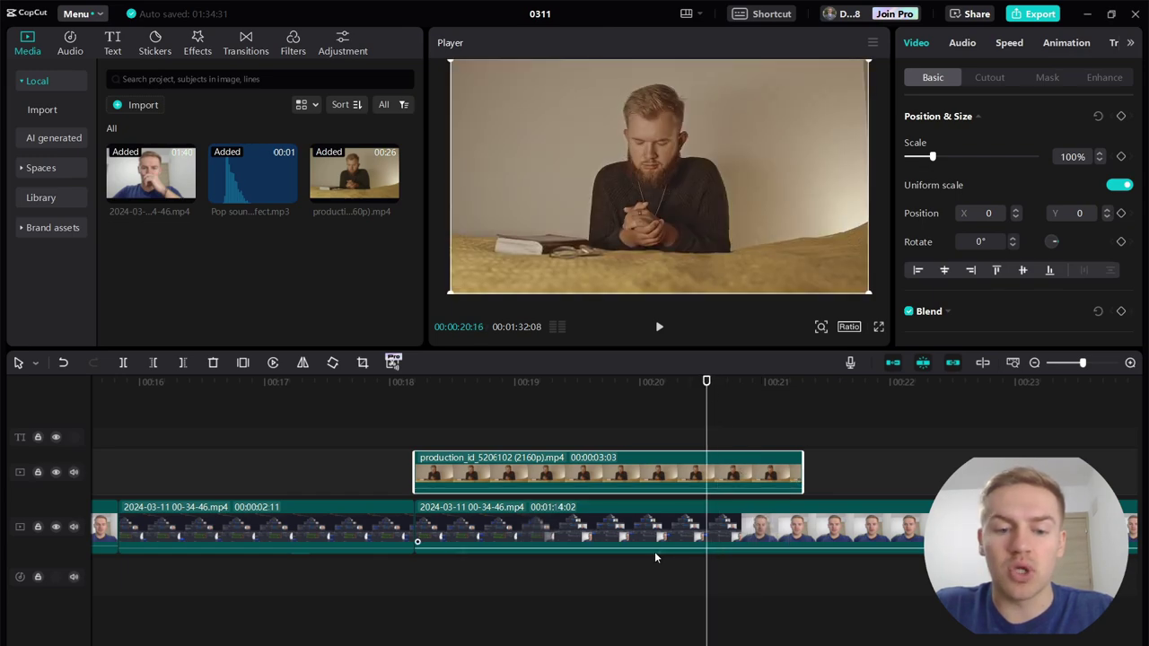
left_click(806, 476)
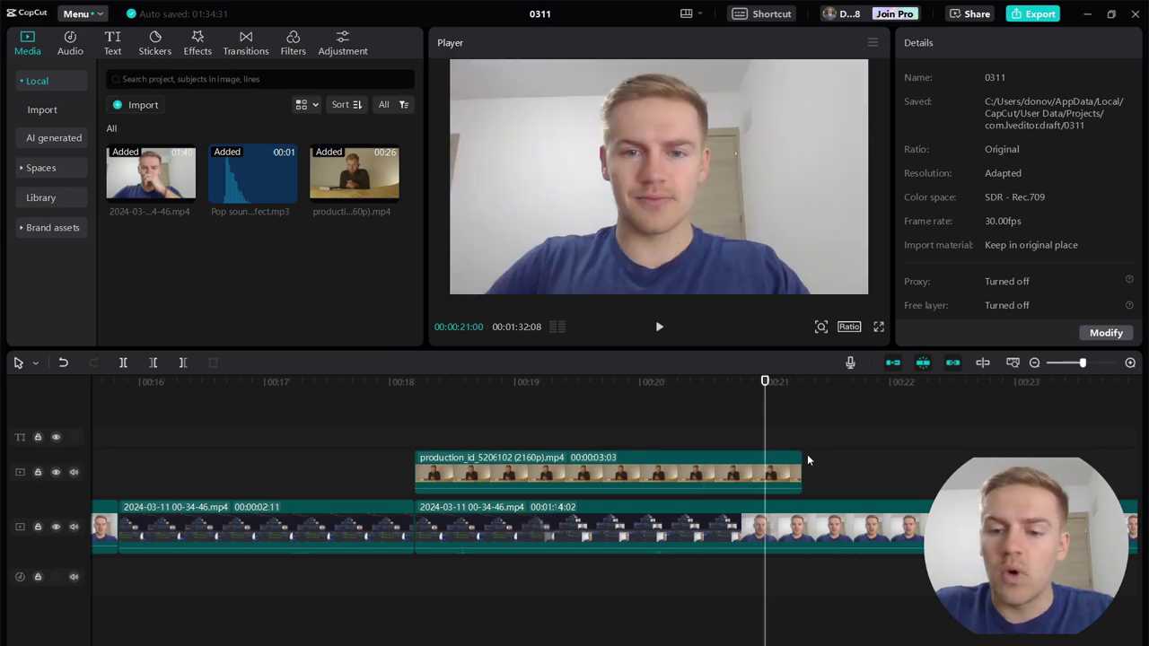
left_click(803, 467)
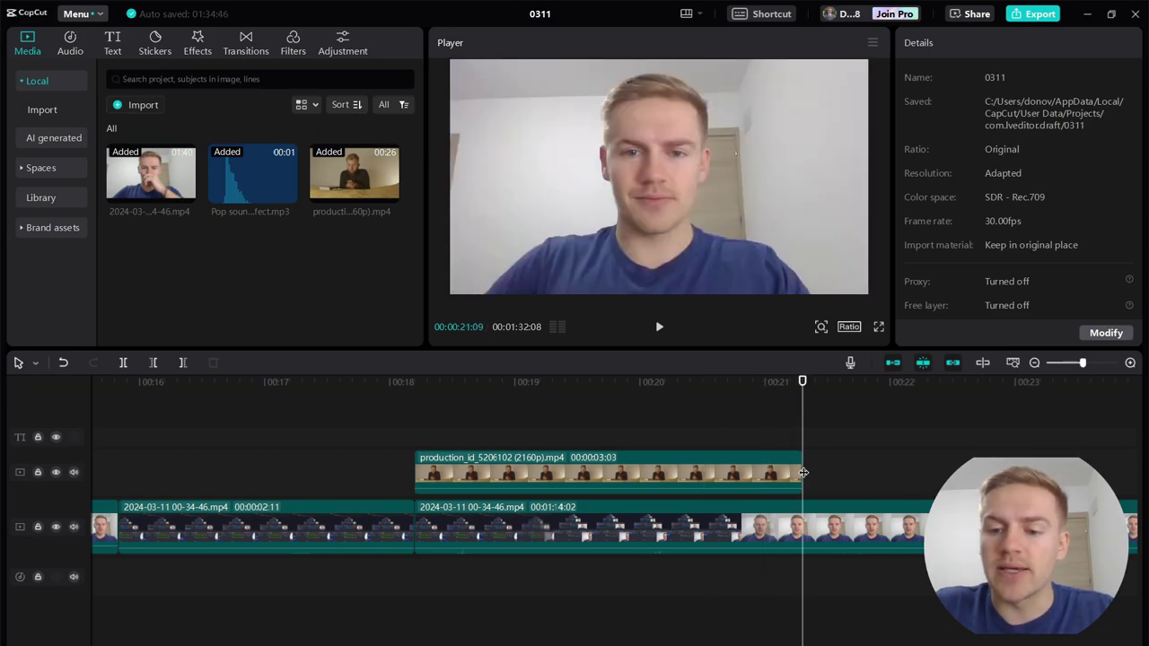
left_click(812, 531)
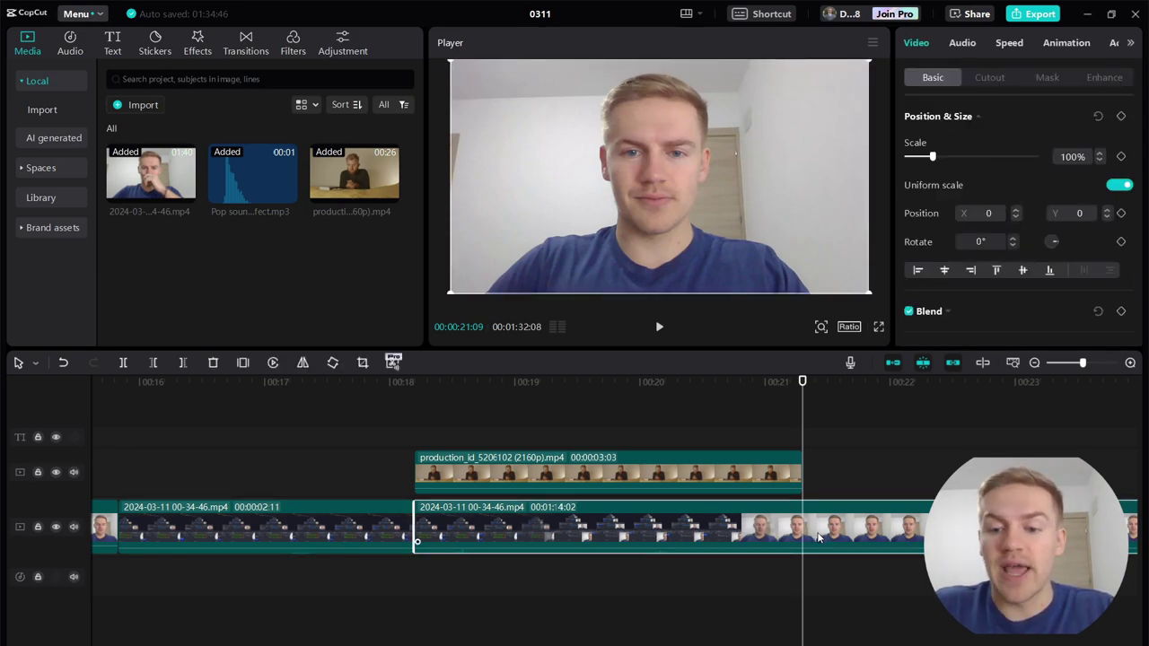
key("ctrl+b")
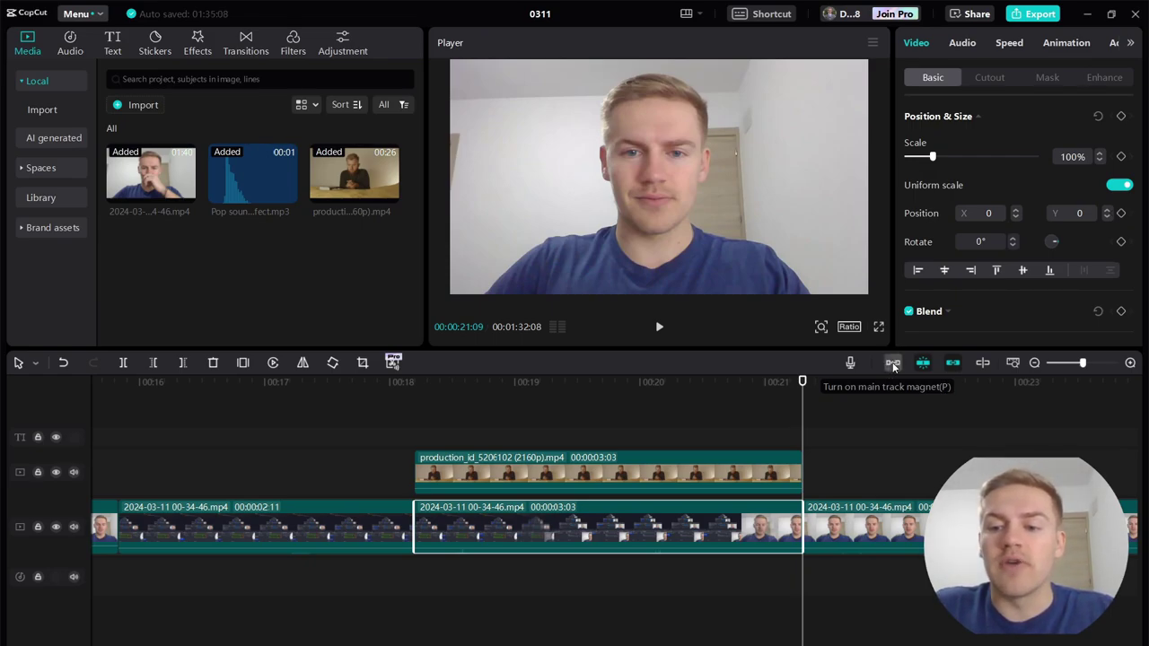
left_click(892, 364)
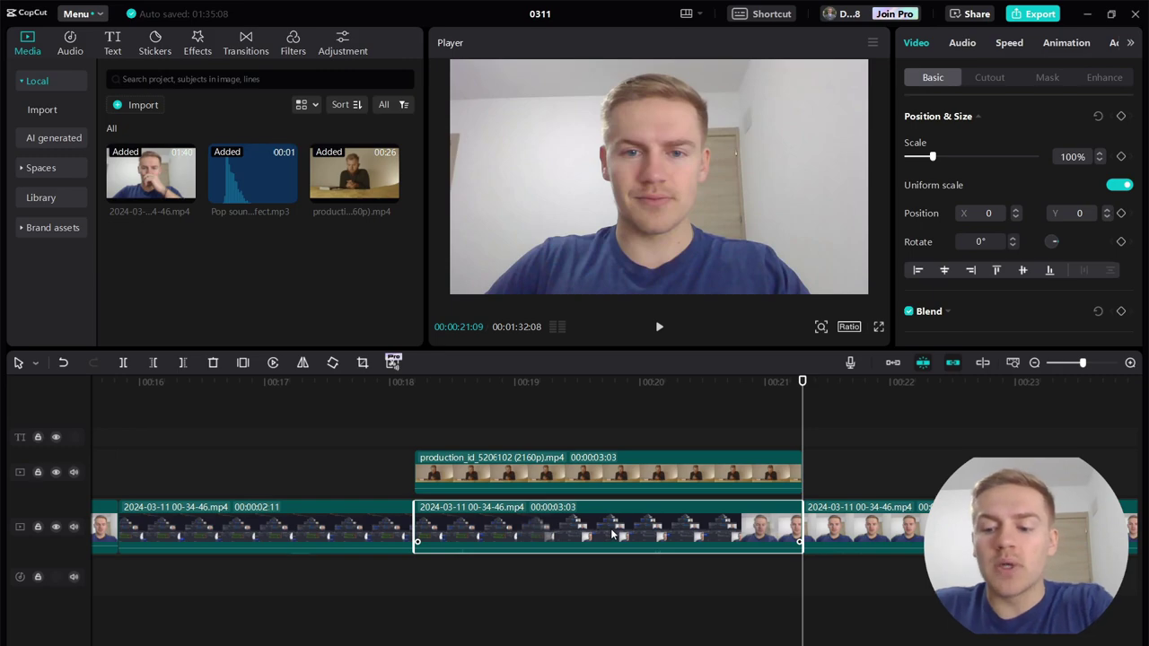
Step: Delete the talking-head piece under the B-roll and move the B-roll into the main-track gap
key("Delete")
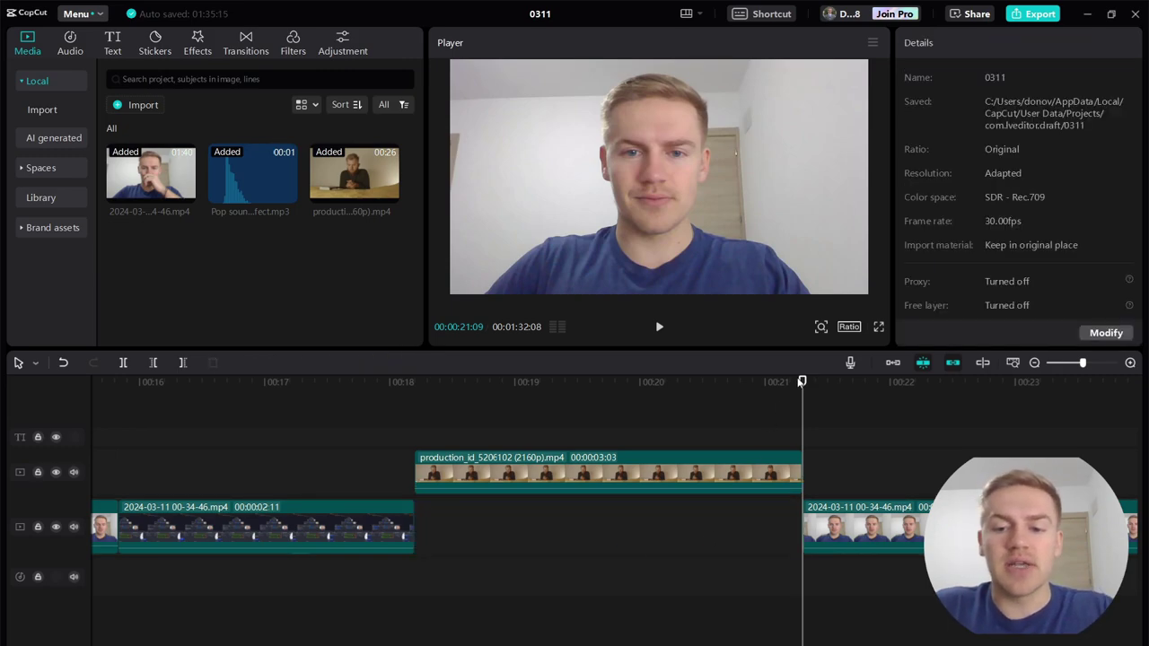
left_click_drag(802, 380, 836, 381)
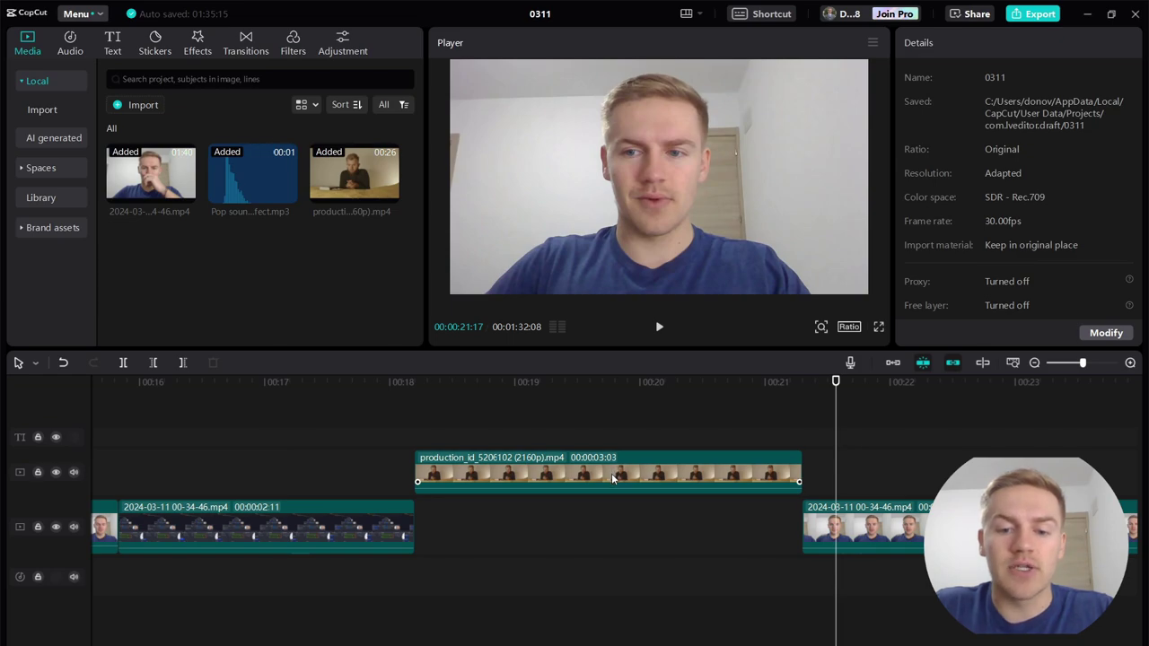
left_click_drag(613, 479, 613, 534)
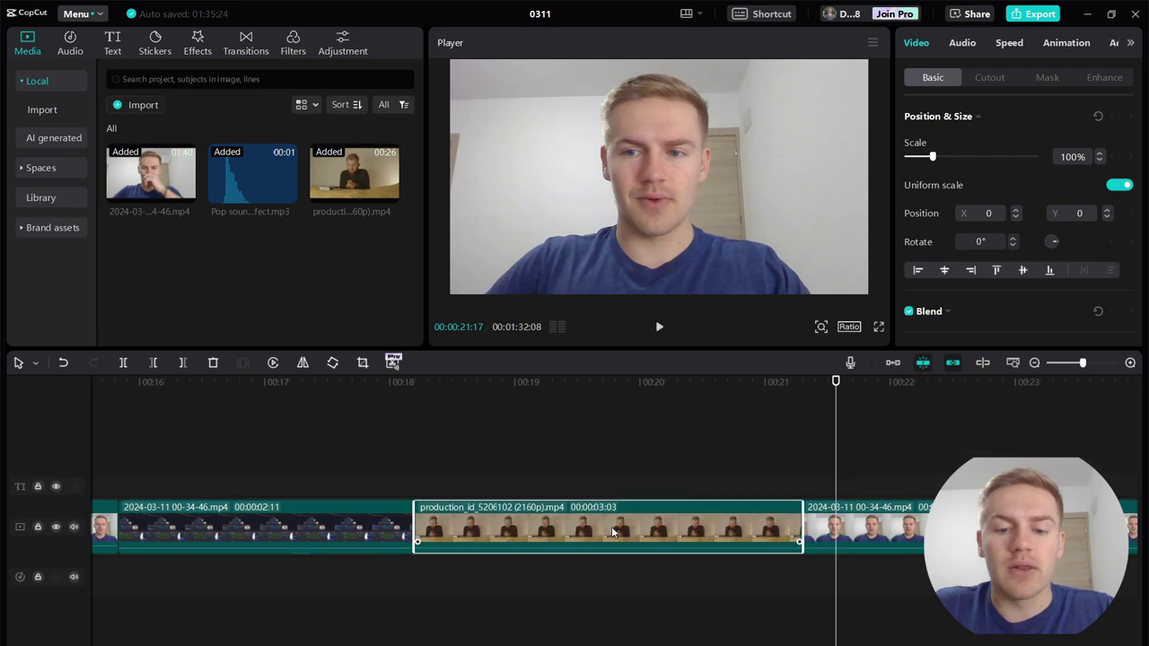
left_click_drag(386, 433, 469, 436)
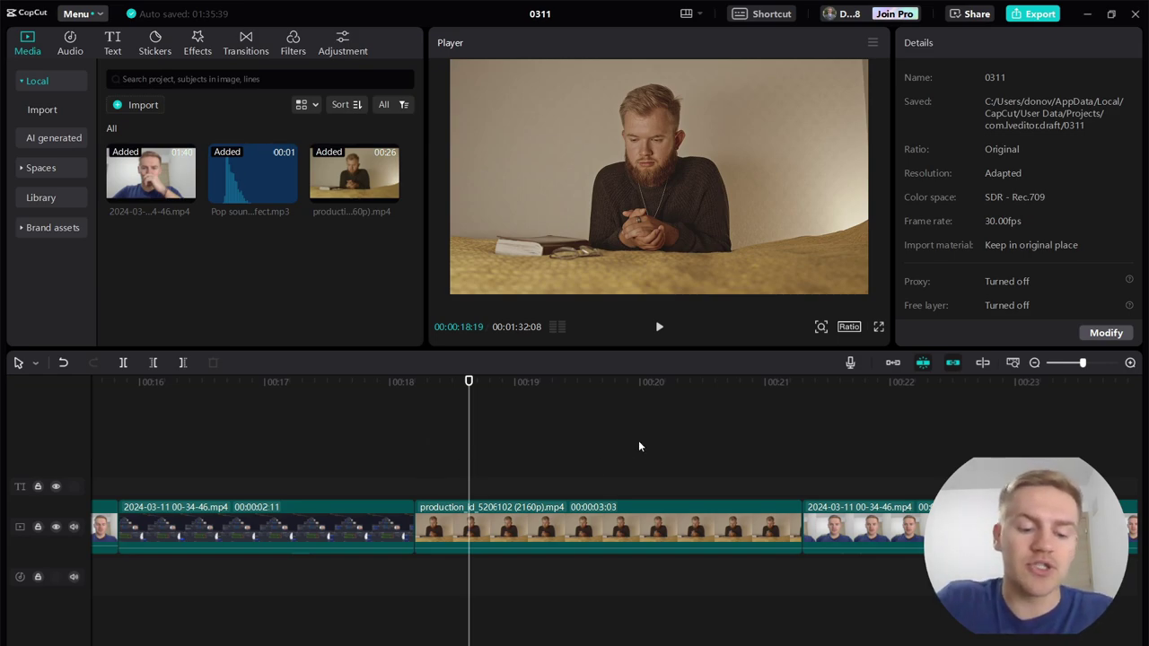
Step: Undo the last two edits and extract the 3:03 talking-head piece's audio onto its own track
key("ctrl+z")
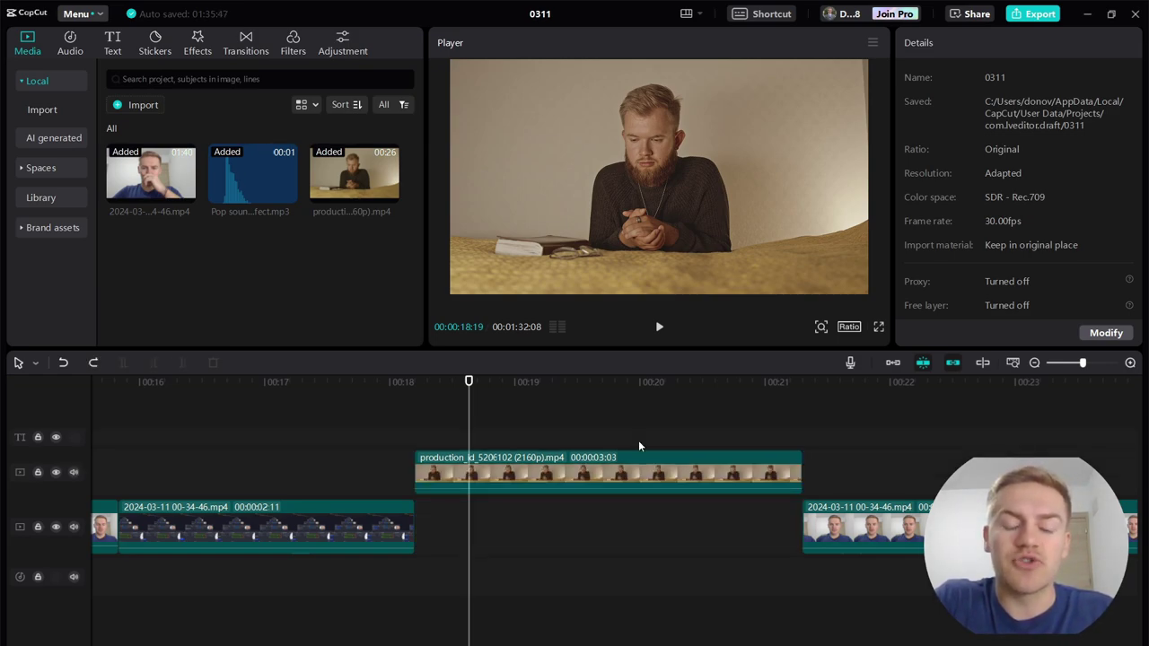
key("ctrl+z")
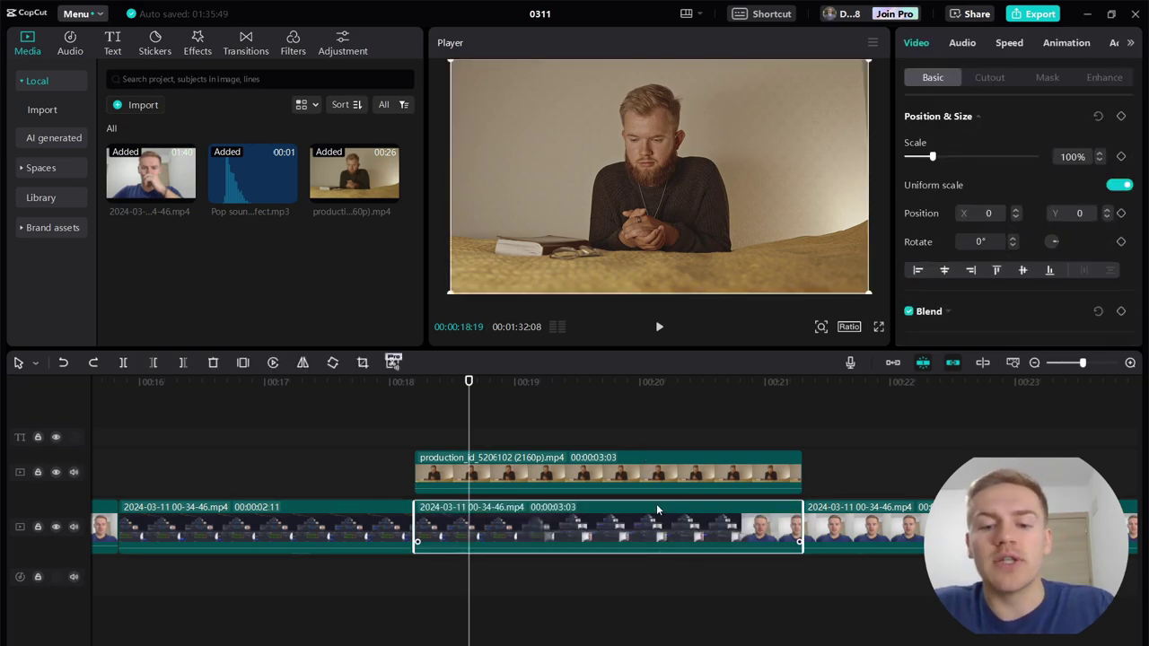
right_click(614, 523)
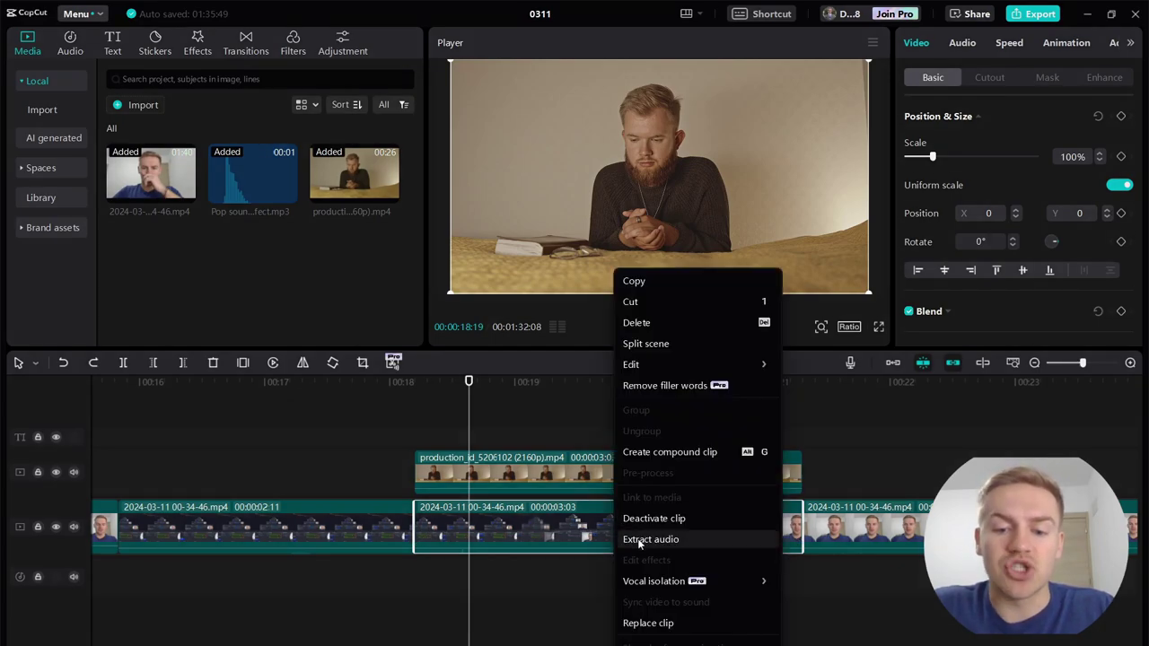
left_click(639, 540)
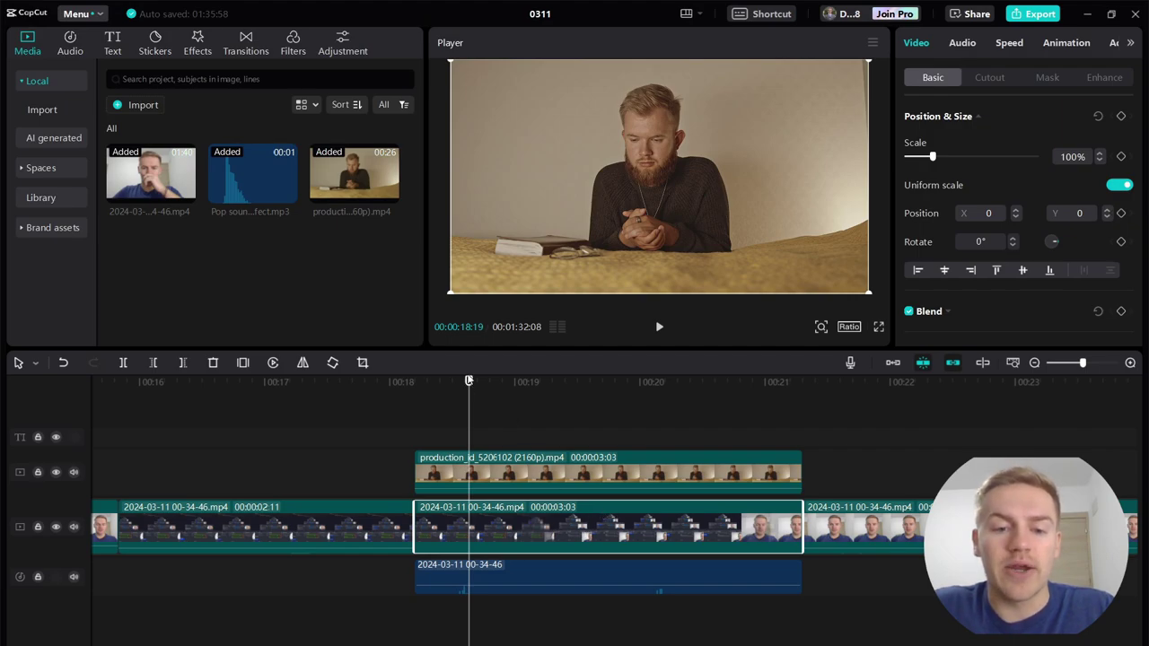
left_click_drag(467, 380, 460, 382)
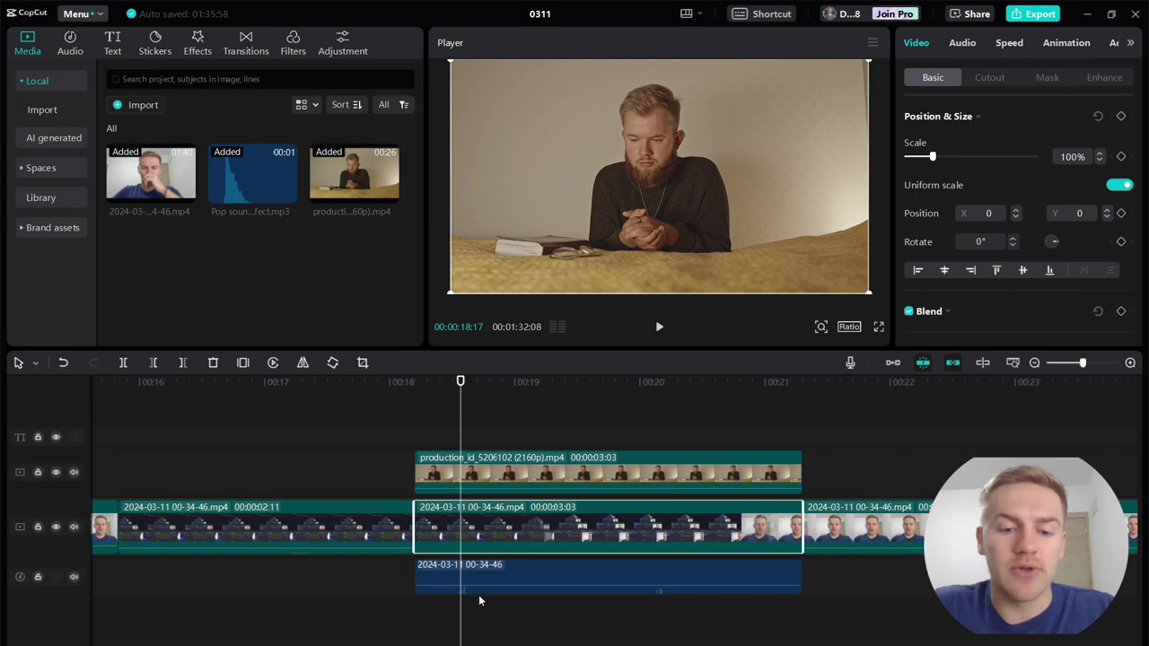
mouse_move(658, 592)
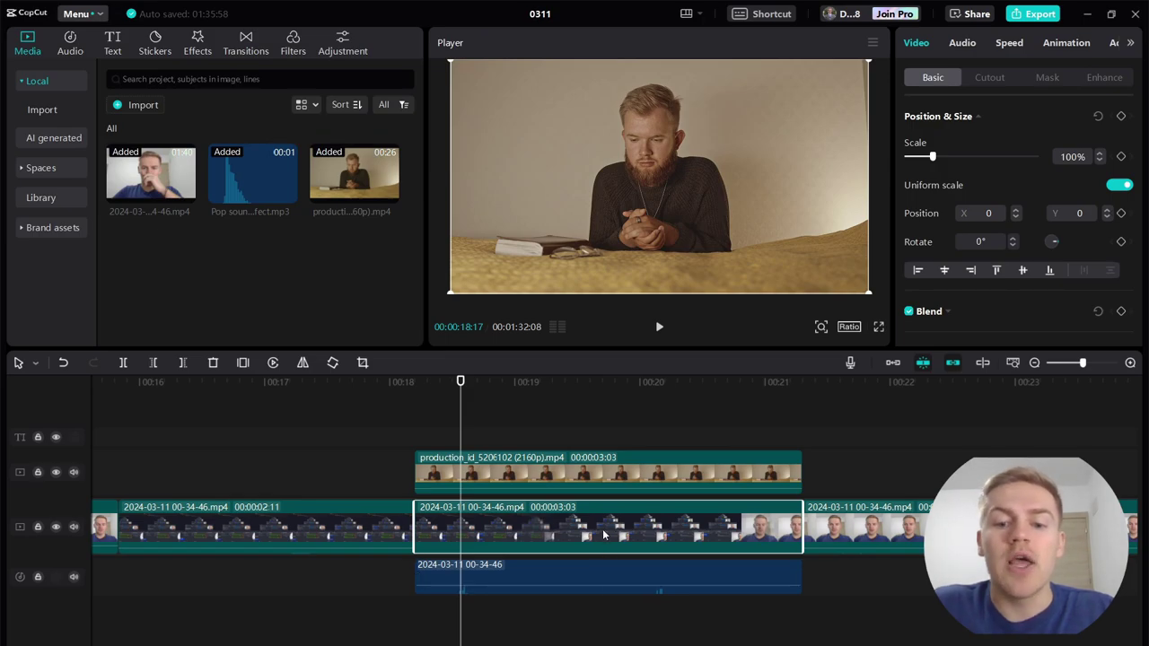
Step: Delete the talking-head video piece and drop the B-roll into the gap above its audio
key("Delete")
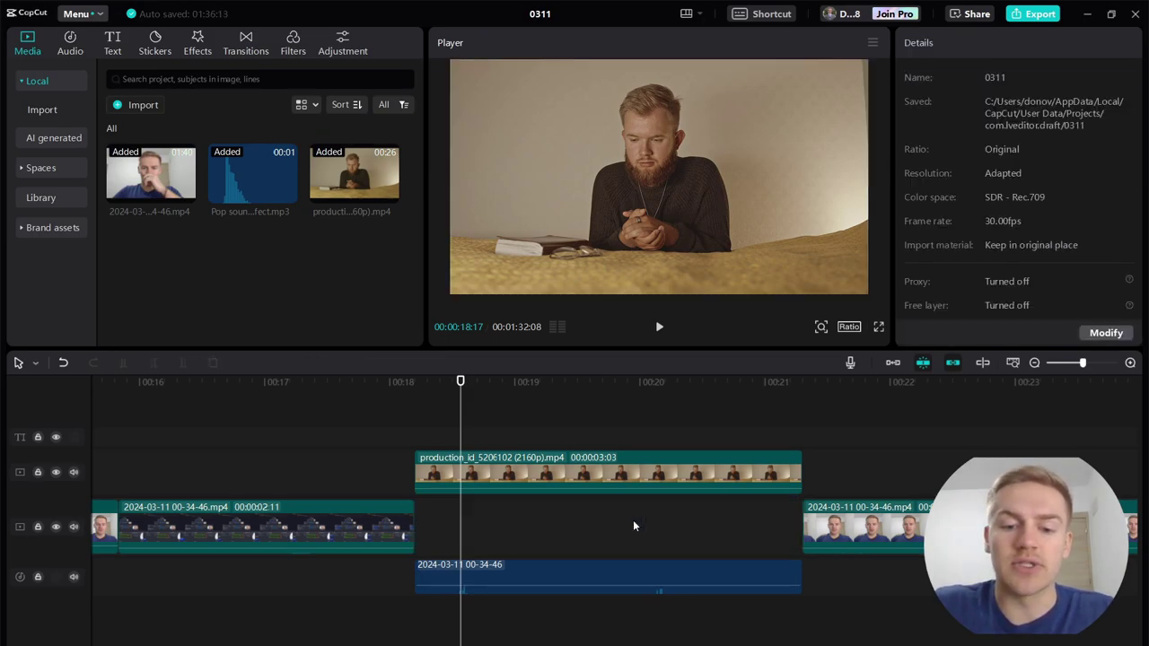
left_click_drag(604, 471, 605, 523)
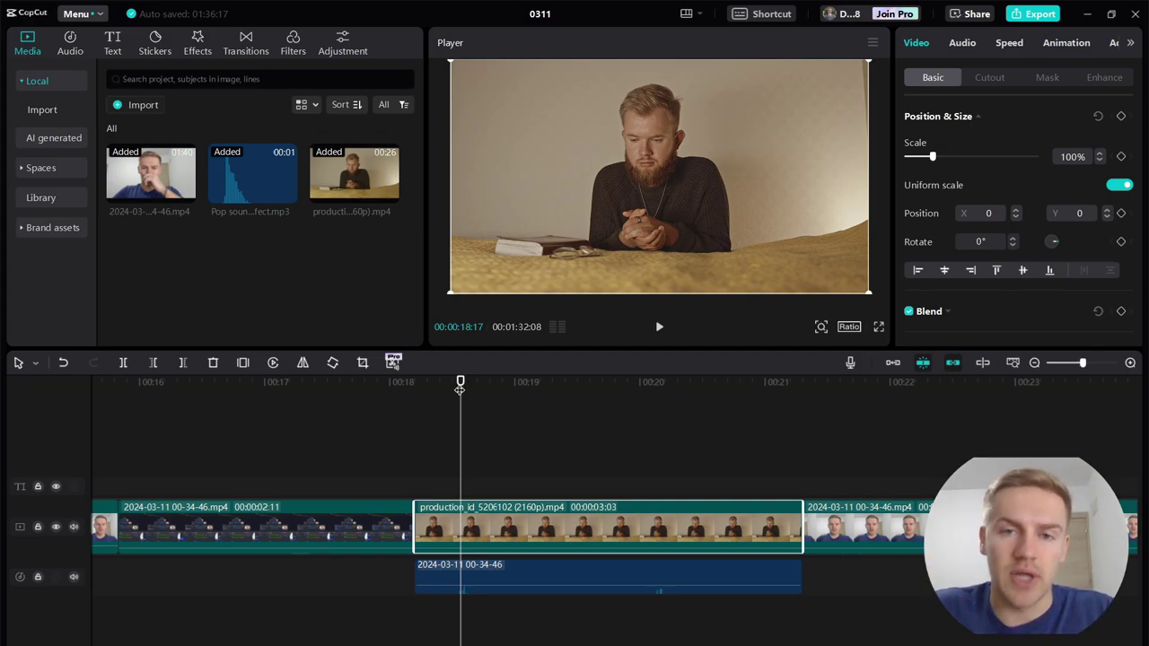
left_click(389, 463)
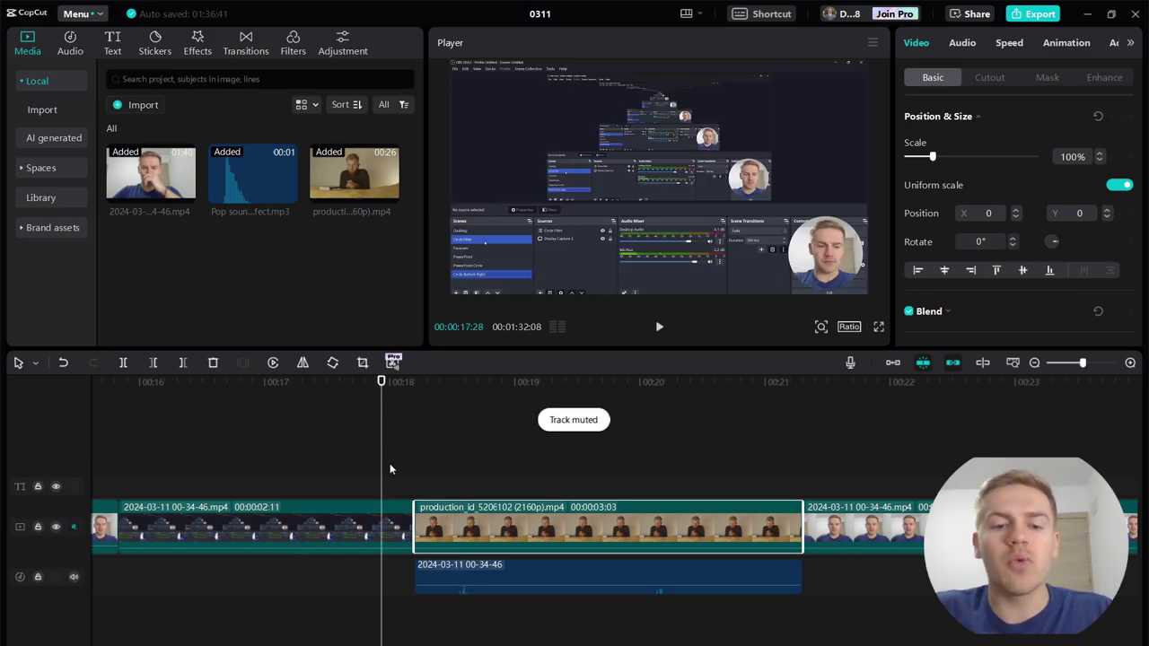
left_click_drag(390, 463, 371, 467)
key("space")
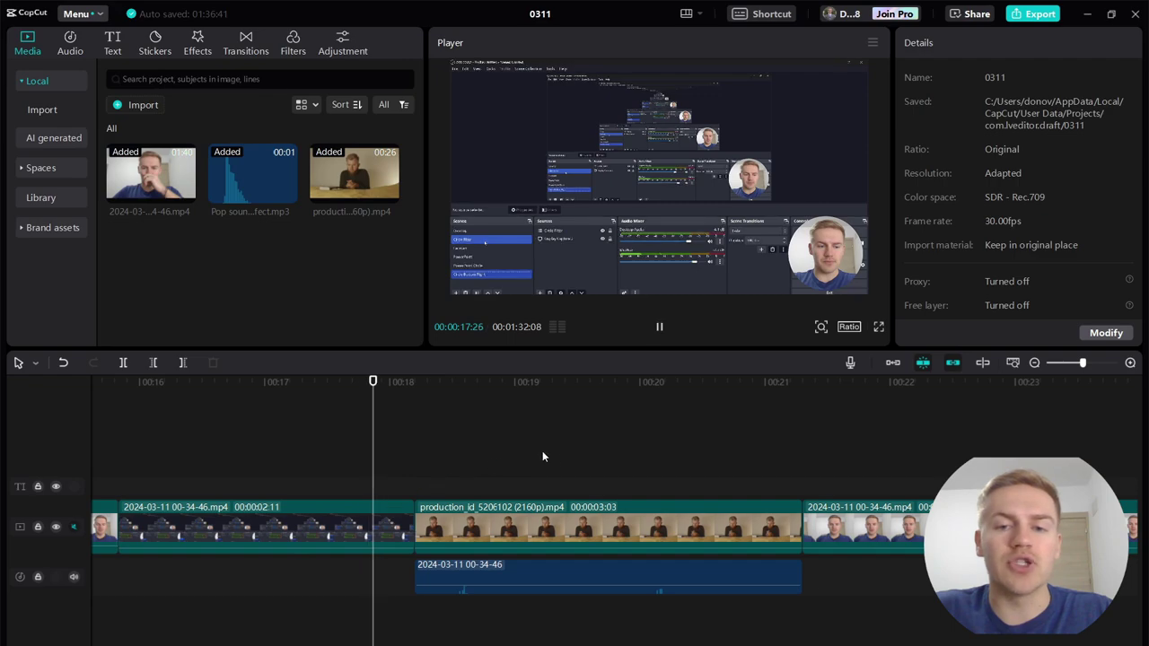
key("space")
left_click_drag(462, 473, 381, 485)
key("space")
key("space")
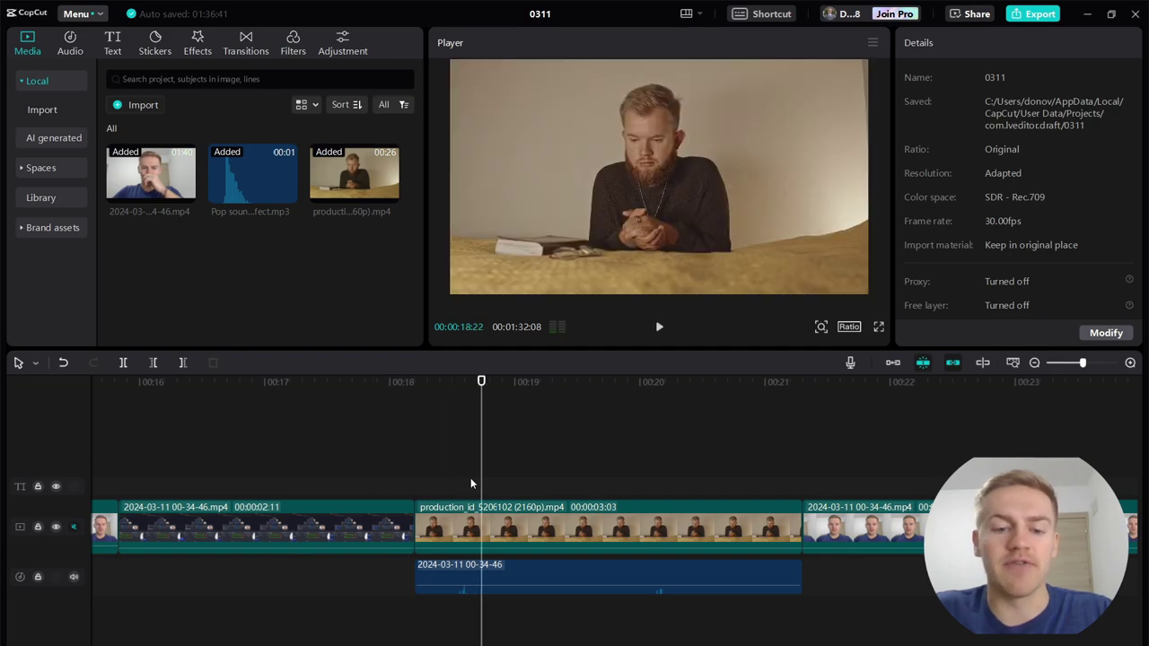
left_click_drag(476, 485, 390, 480)
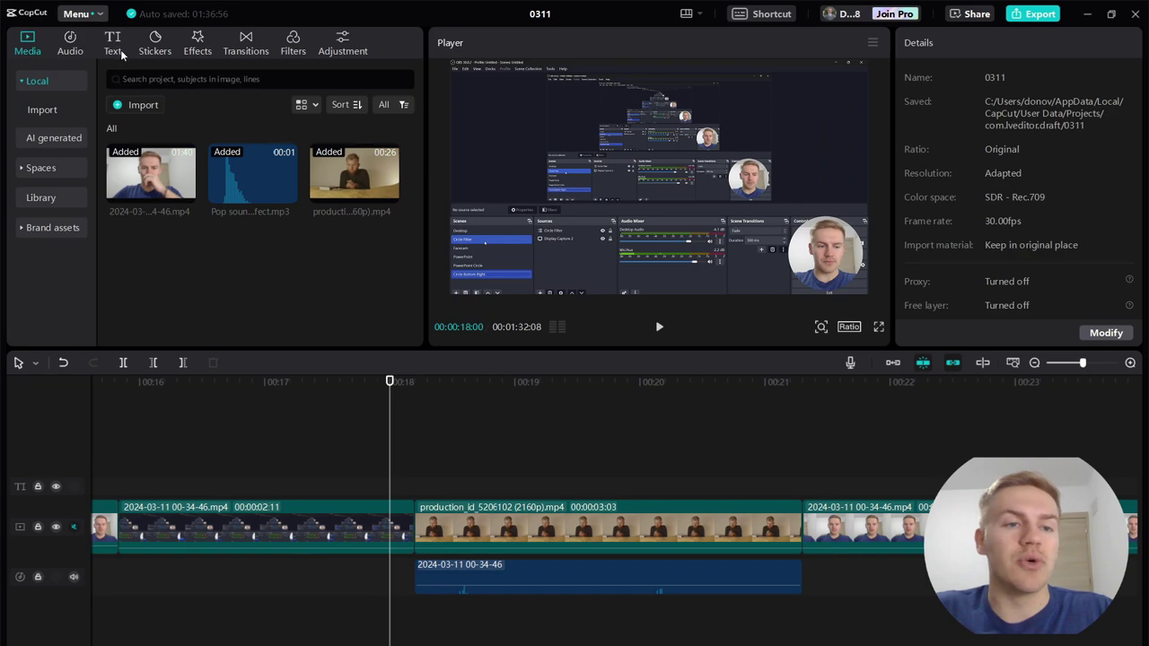
Step: Add a Mix transition at the clip boundary, accepting duplicated frames so it fits
left_click(245, 45)
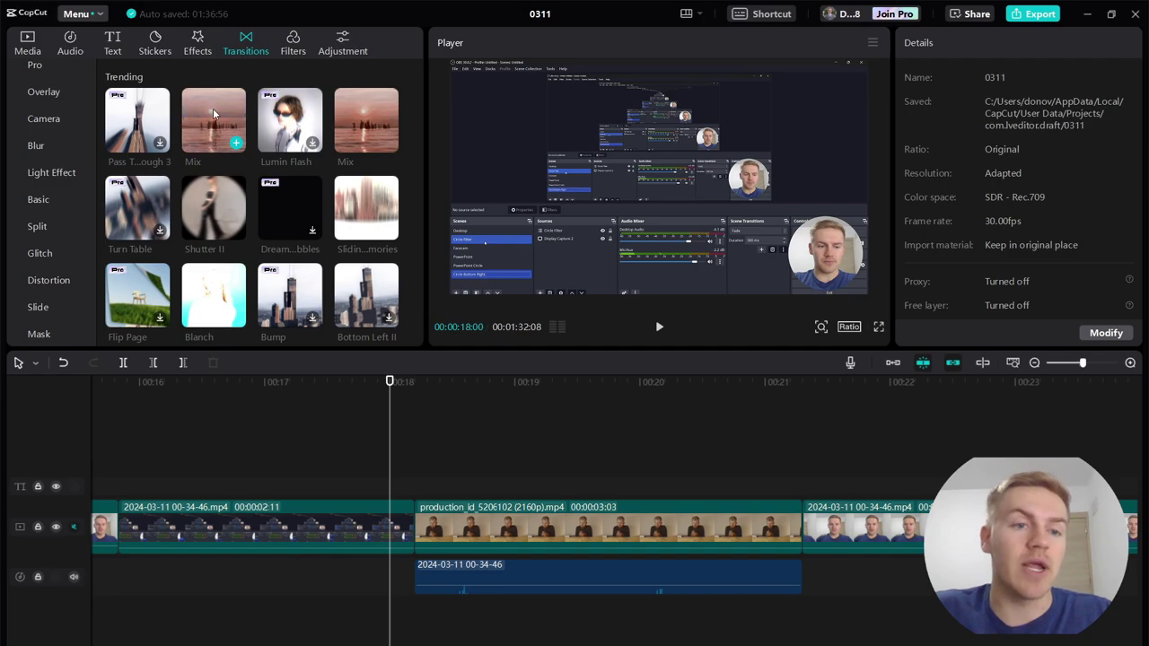
left_click_drag(211, 122, 410, 523)
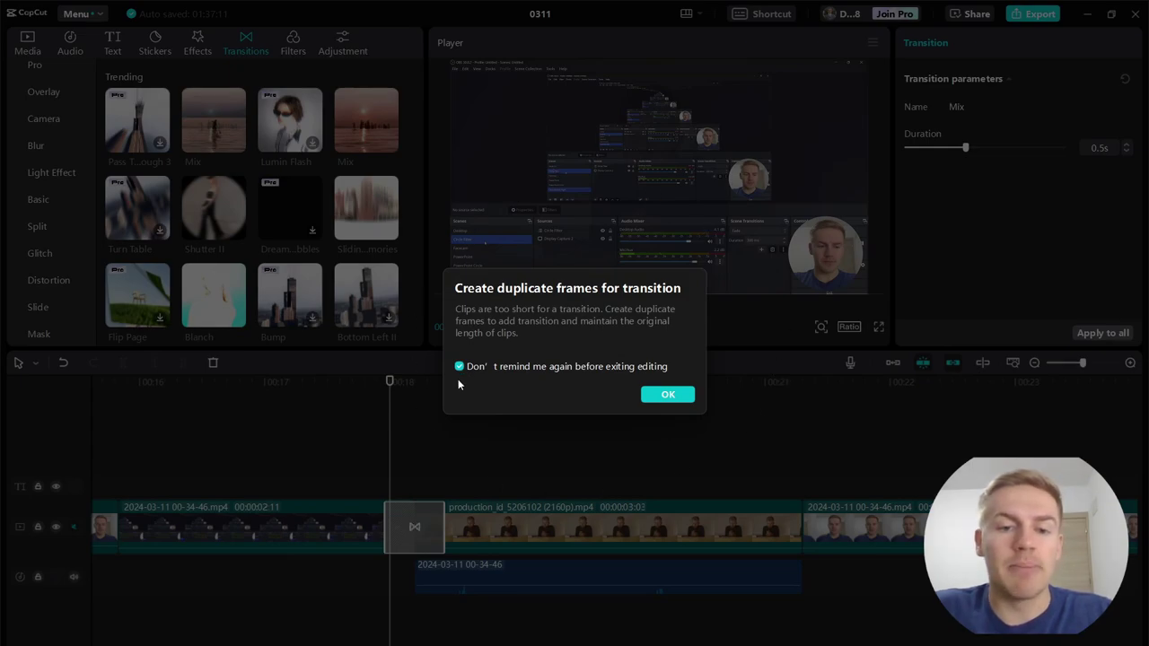
left_click(665, 396)
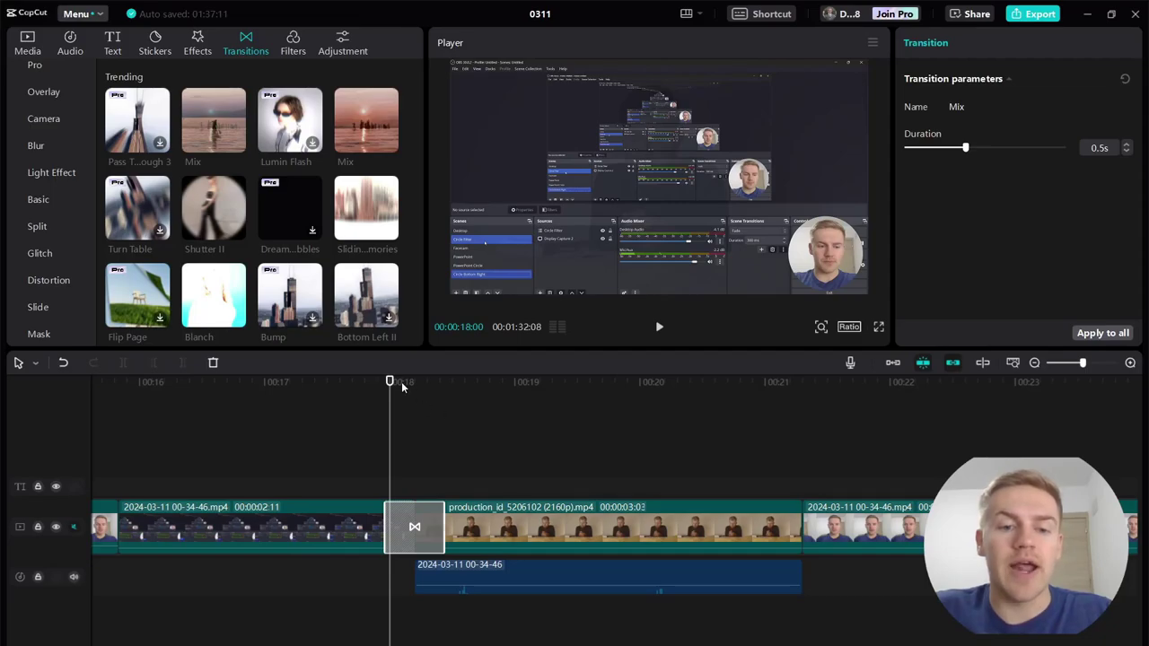
Step: Preview the Mix transition, then lengthen it to 0.6s
left_click_drag(389, 384, 360, 385)
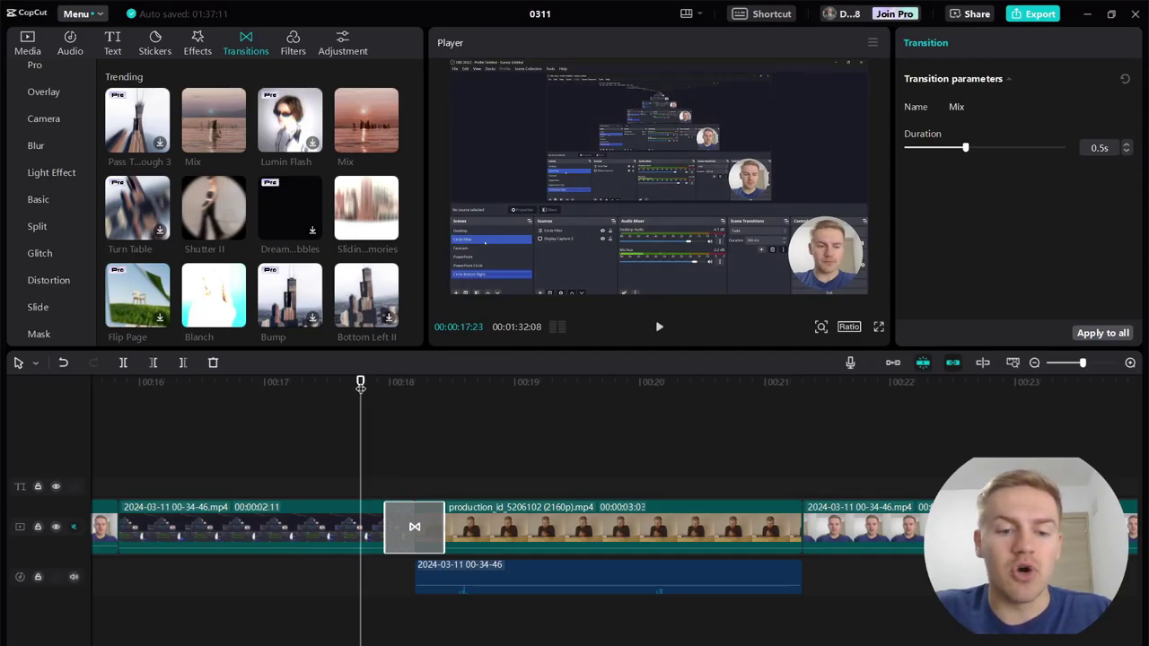
key("space")
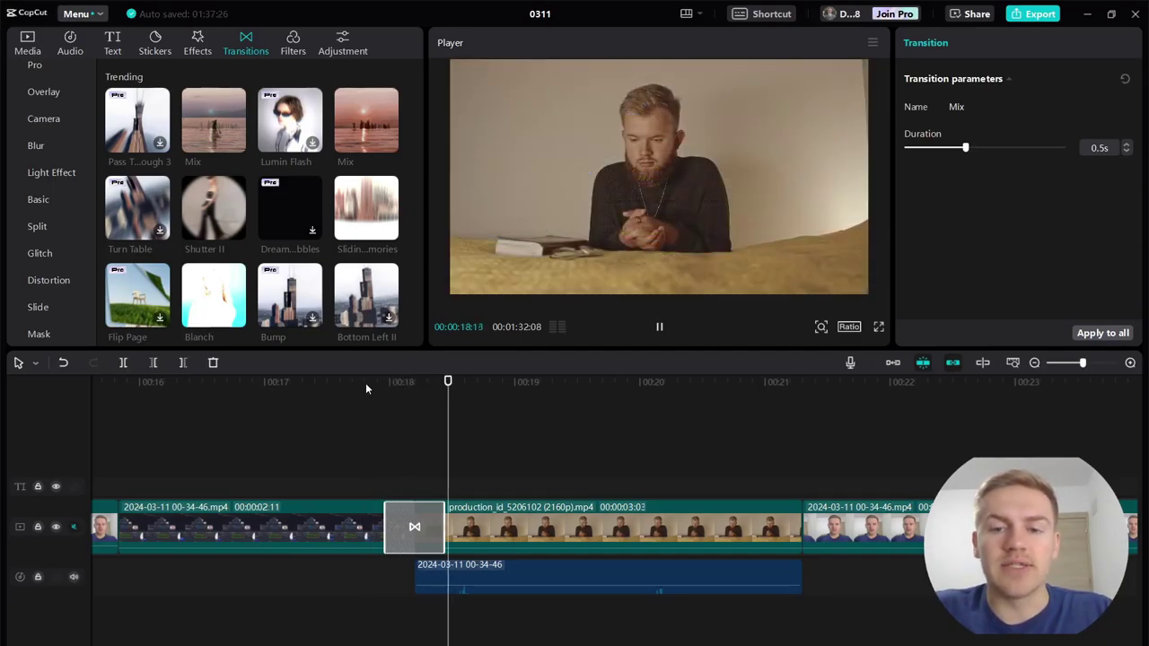
left_click_drag(365, 384, 351, 442)
key("space")
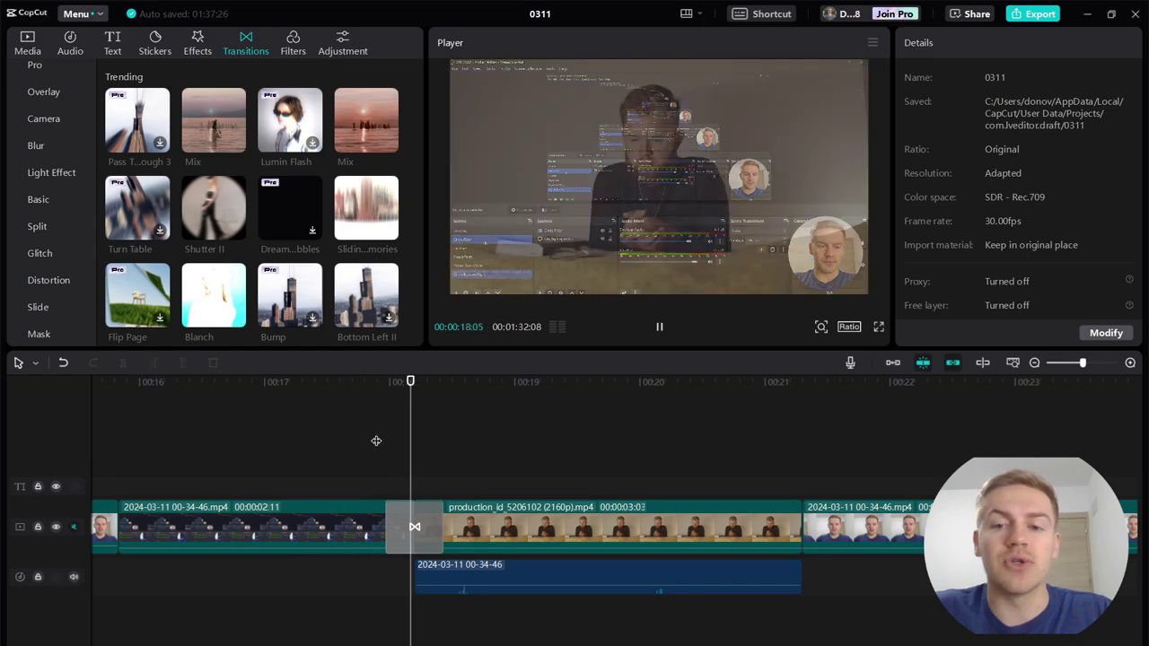
key("space")
left_click(361, 456)
key("space")
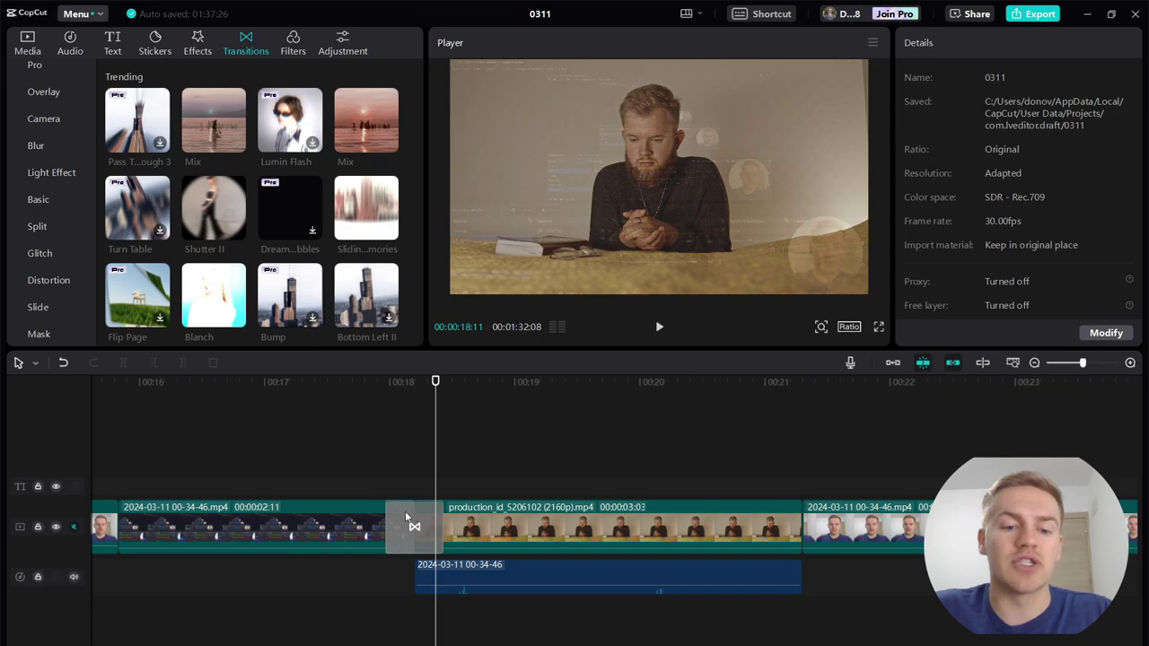
left_click(398, 511)
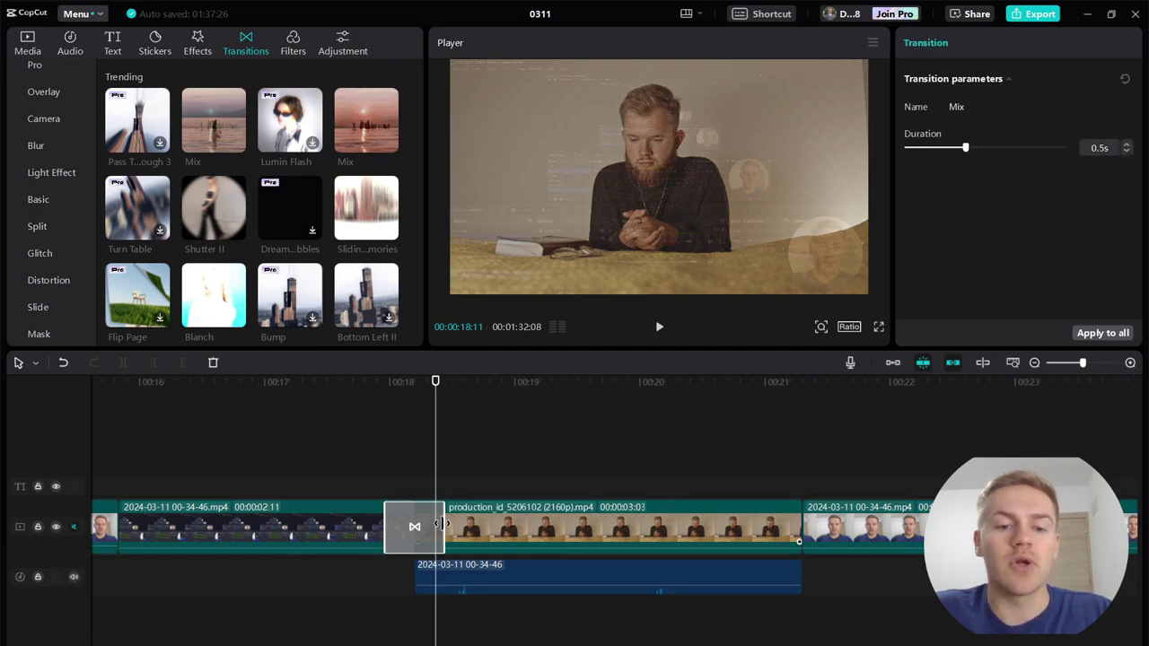
mouse_move(439, 523)
left_mouse_down()
mouse_move(483, 522)
mouse_move(449, 521)
left_mouse_up()
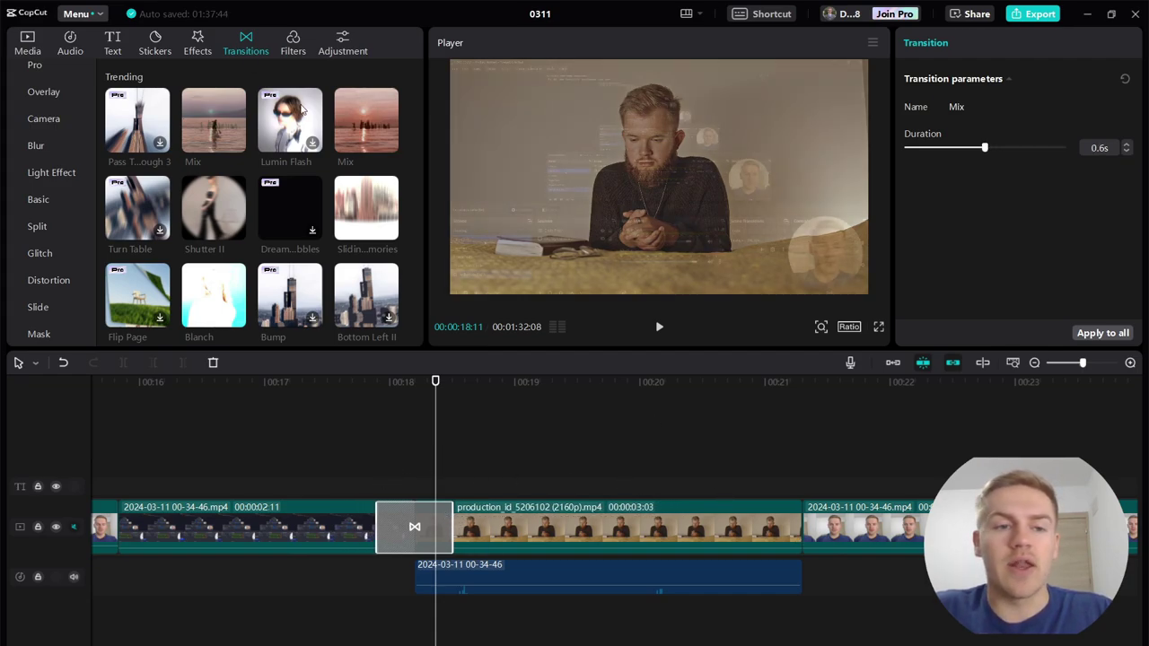
Step: Add a second Mix transition after the production clip
mouse_move(229, 108)
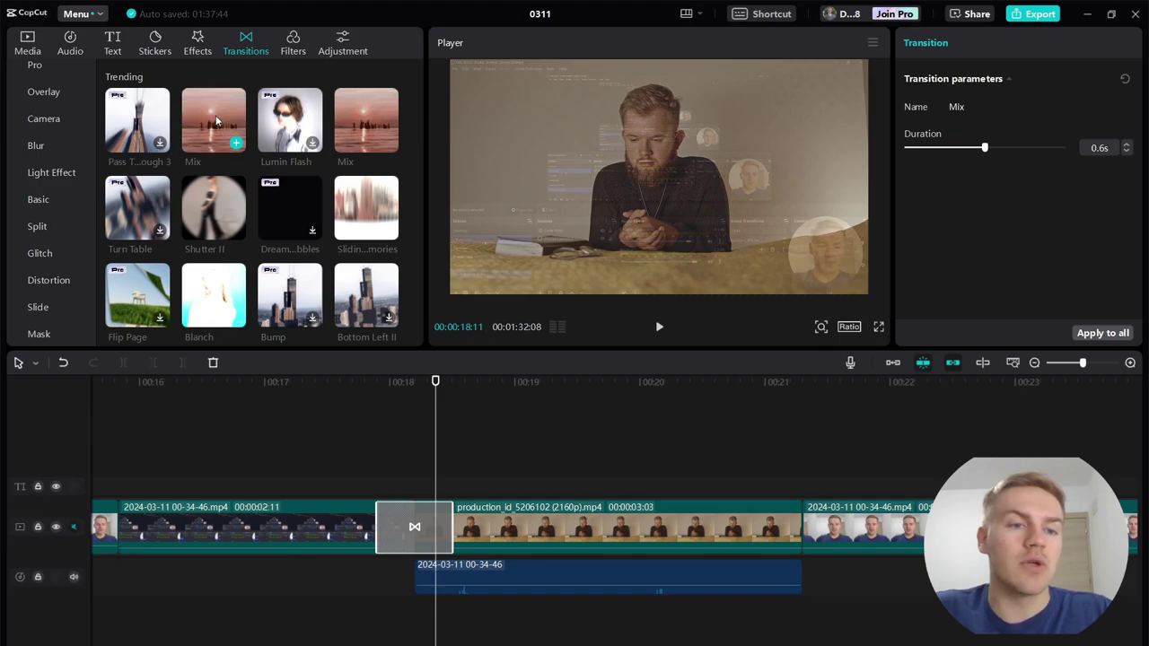
left_click_drag(207, 113, 801, 531)
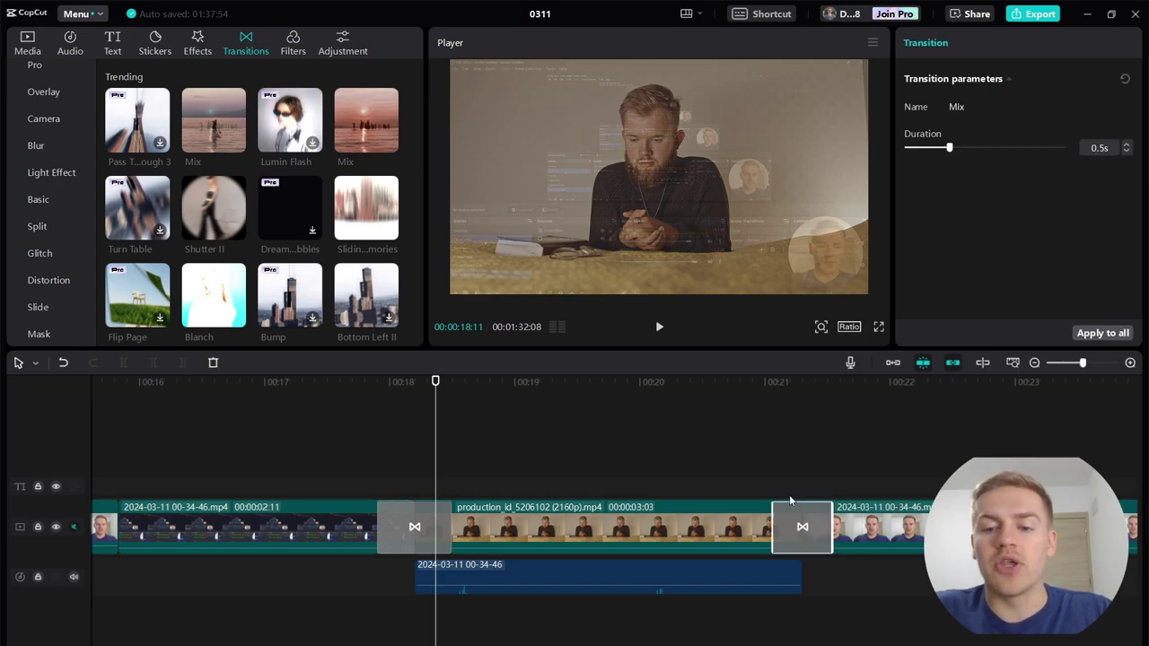
left_click(735, 476)
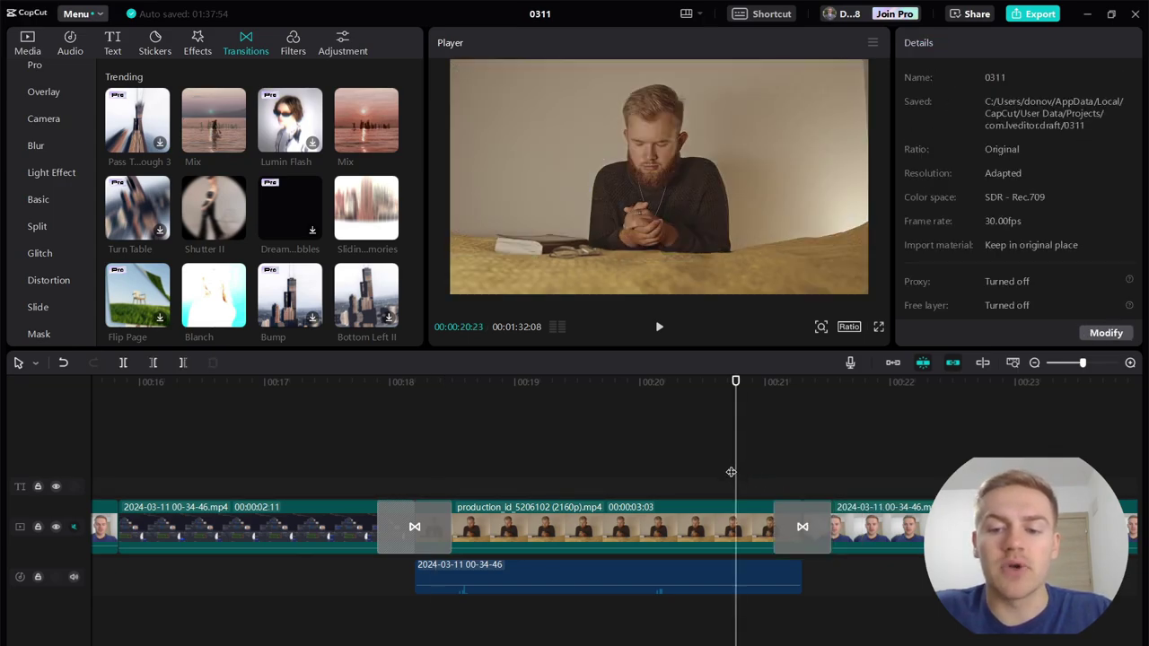
key("space")
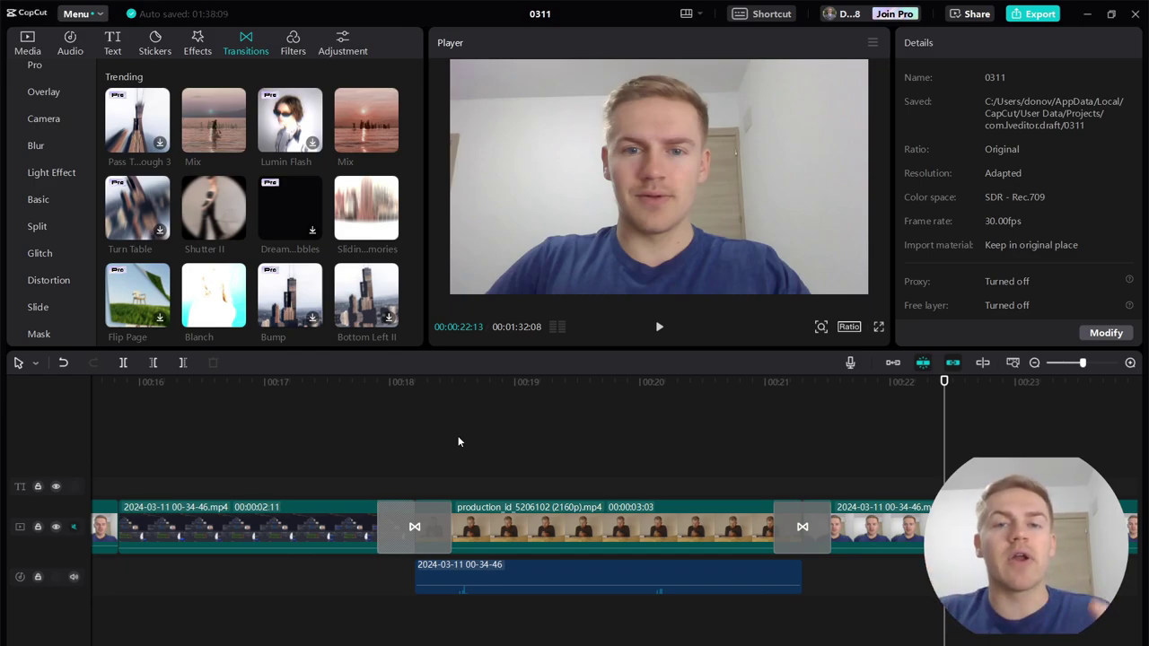
left_click(349, 443)
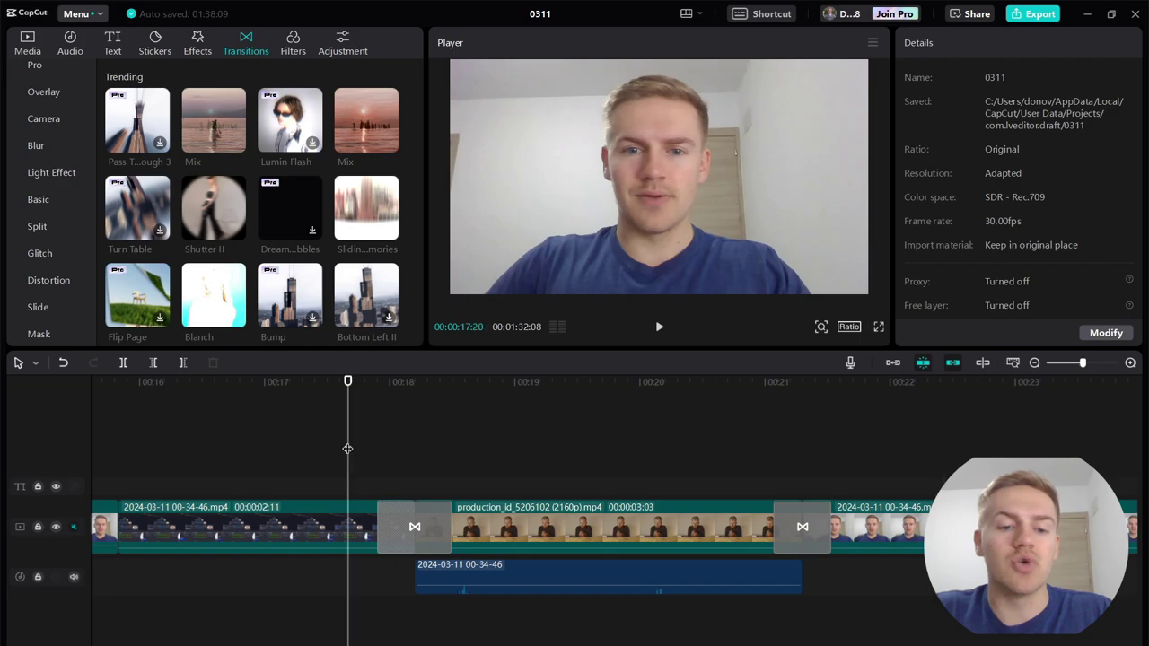
key("space")
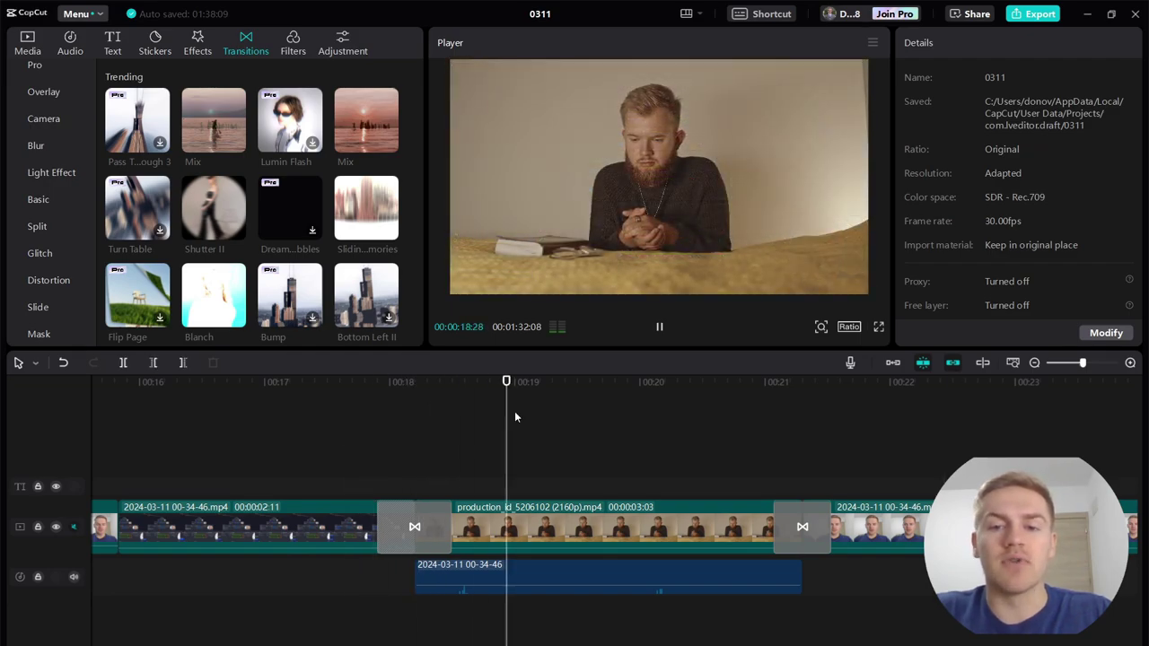
key("space")
left_click(330, 441)
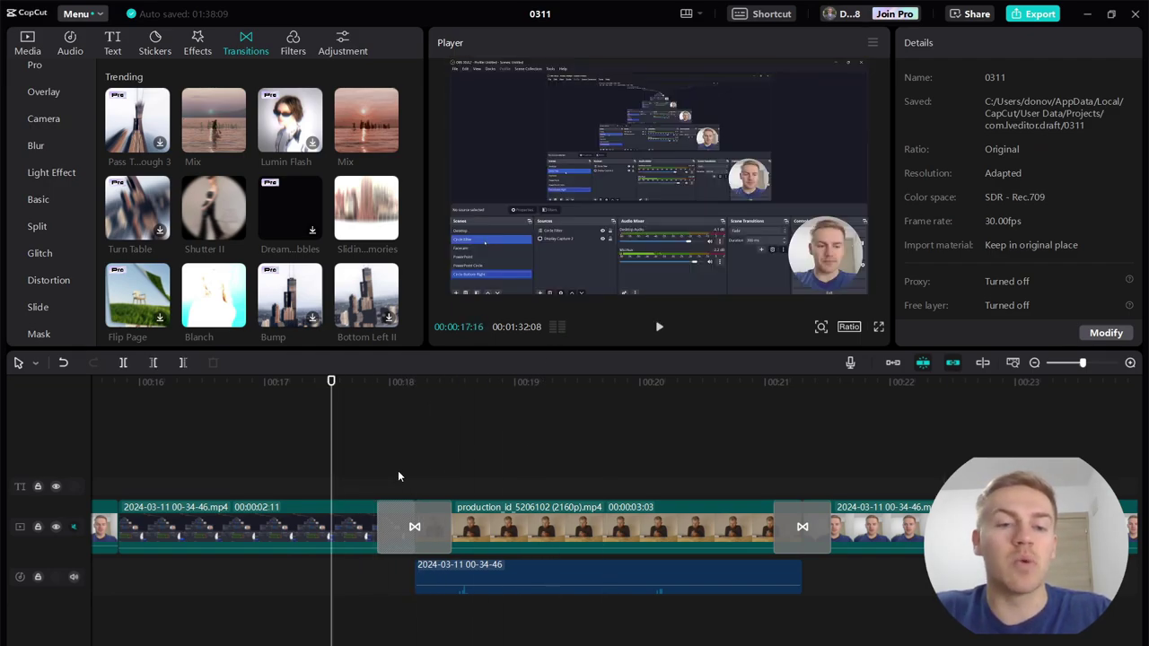
left_click(462, 581)
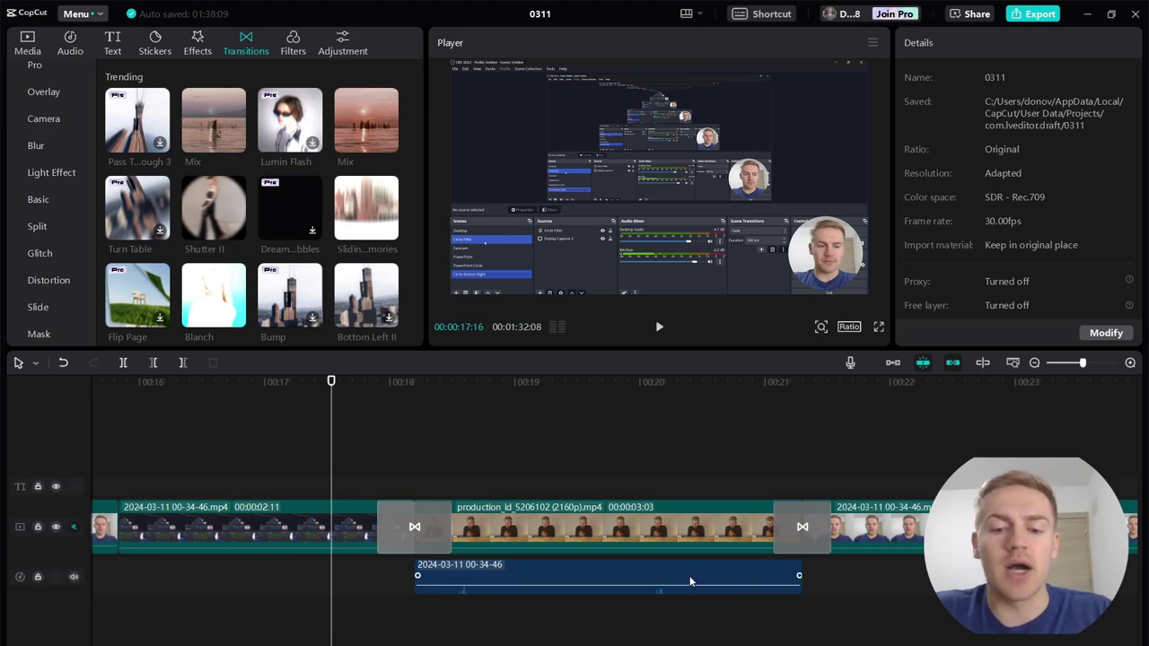
left_click(816, 601)
left_click(536, 633)
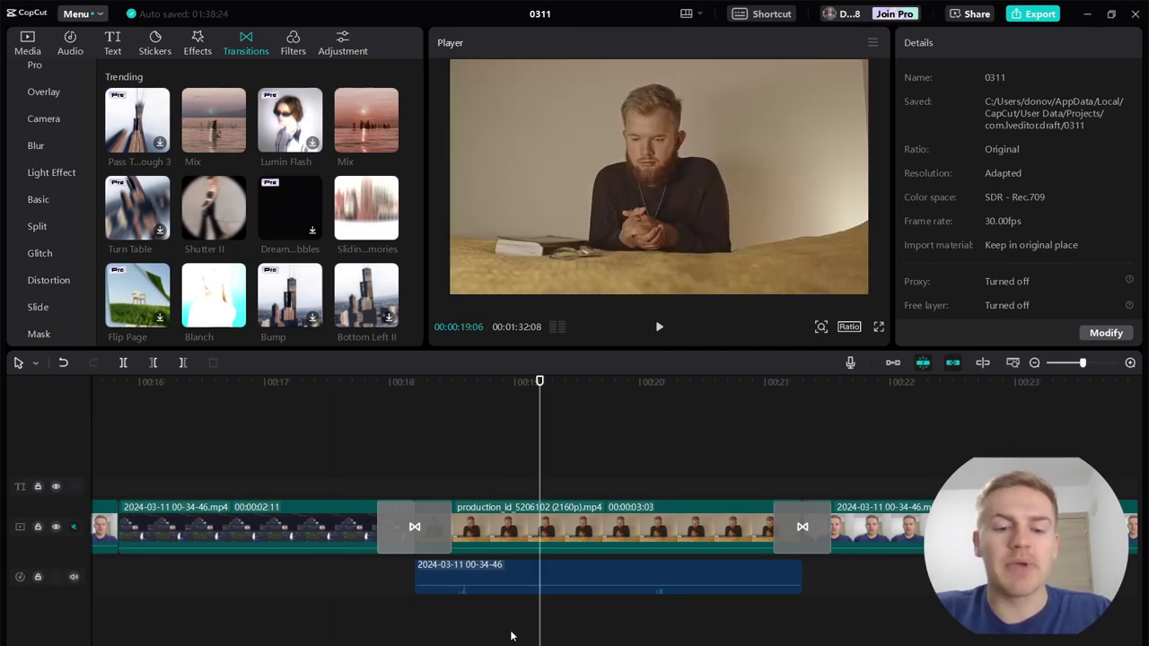
left_click(350, 461)
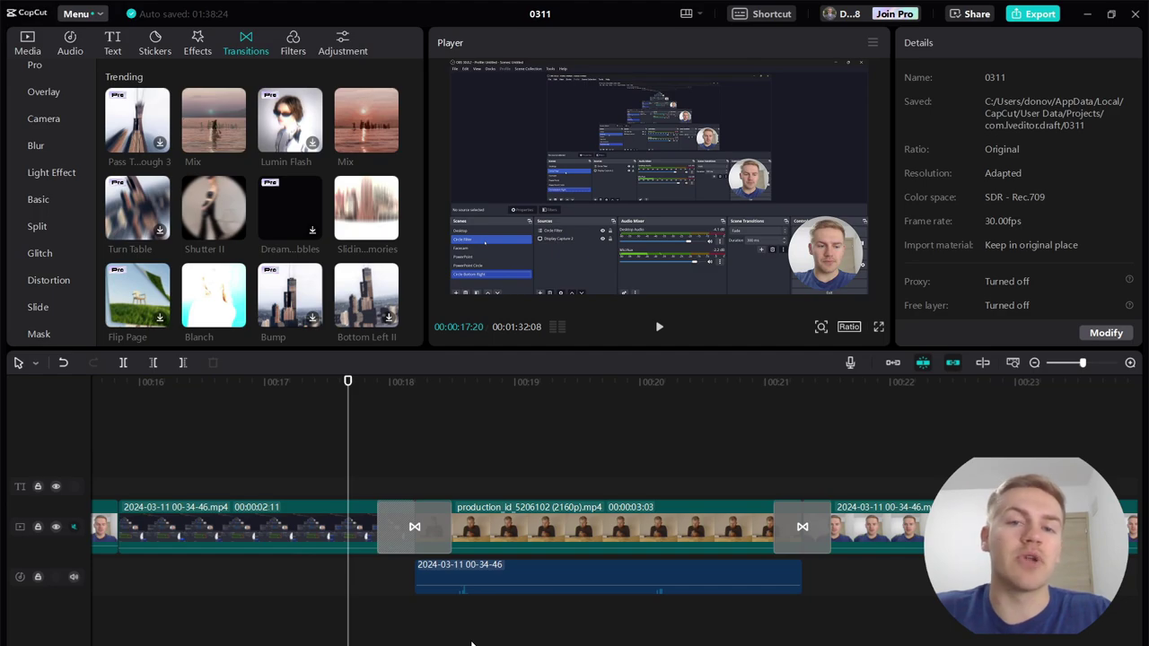
key("space")
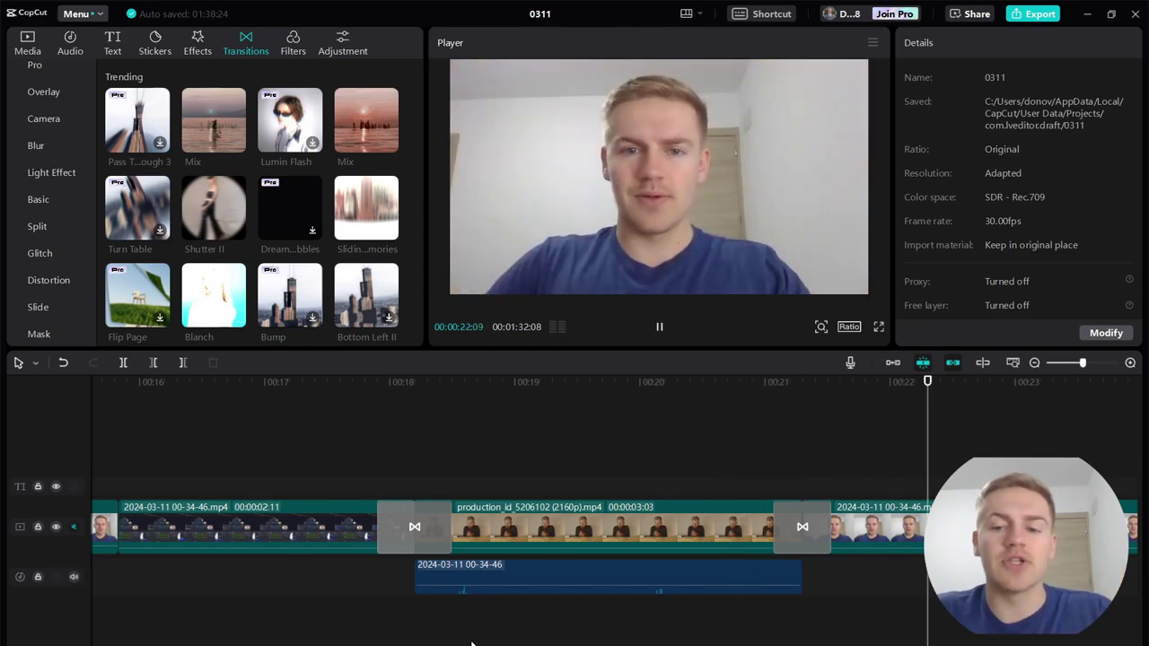
key("space")
left_click(332, 473)
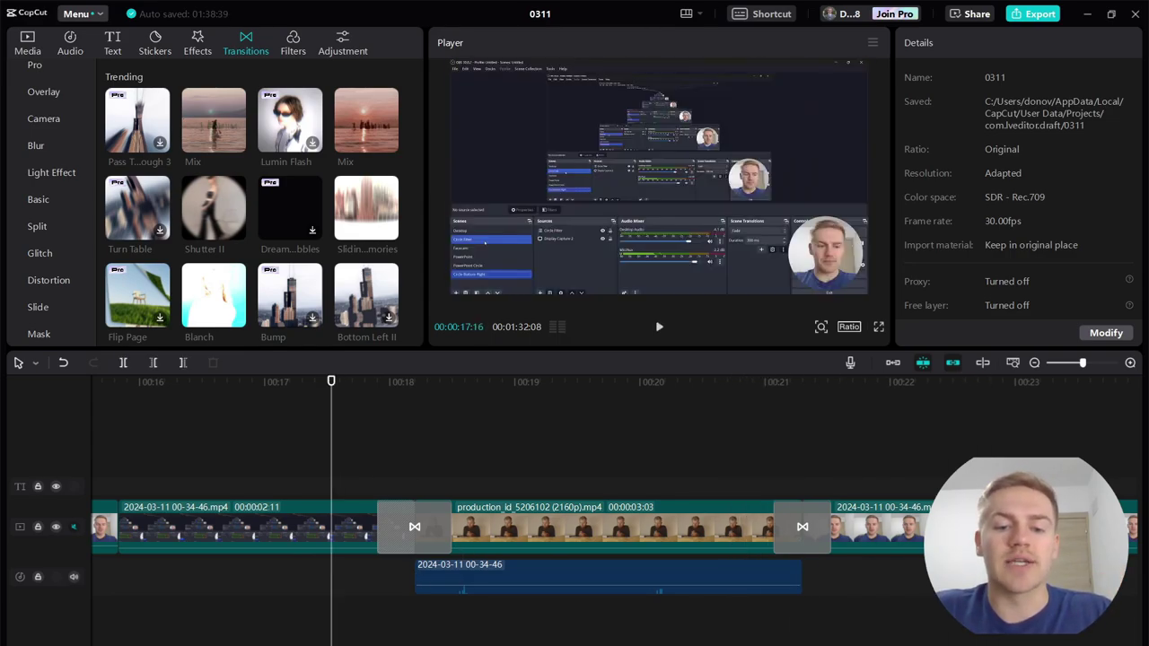
key("space")
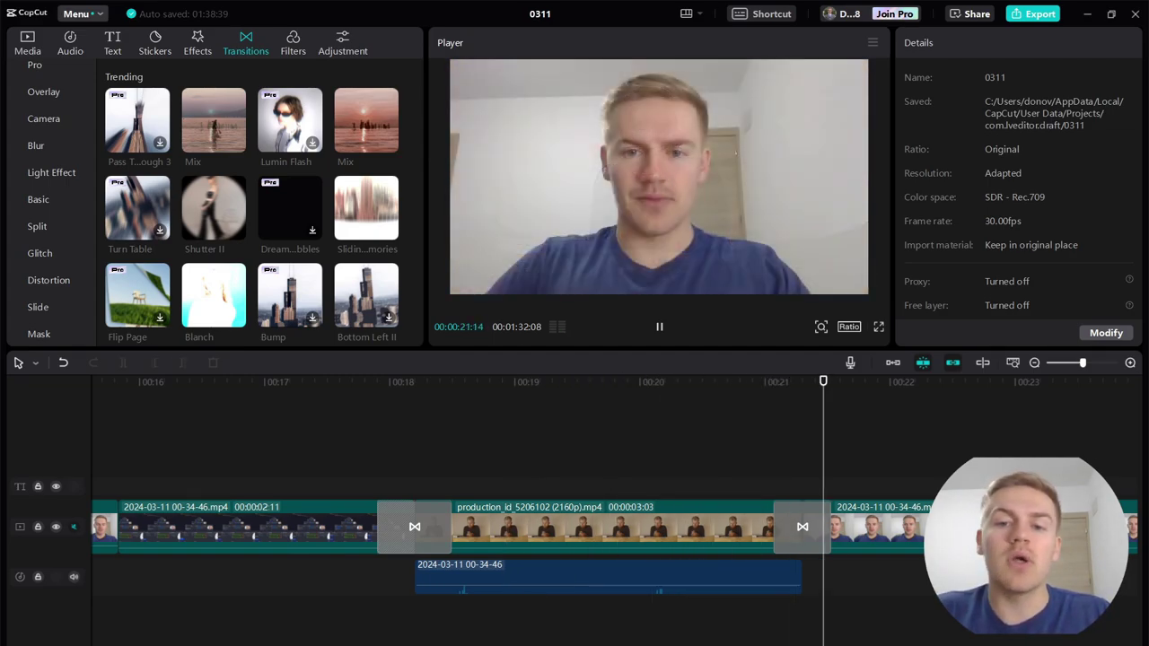
key("space")
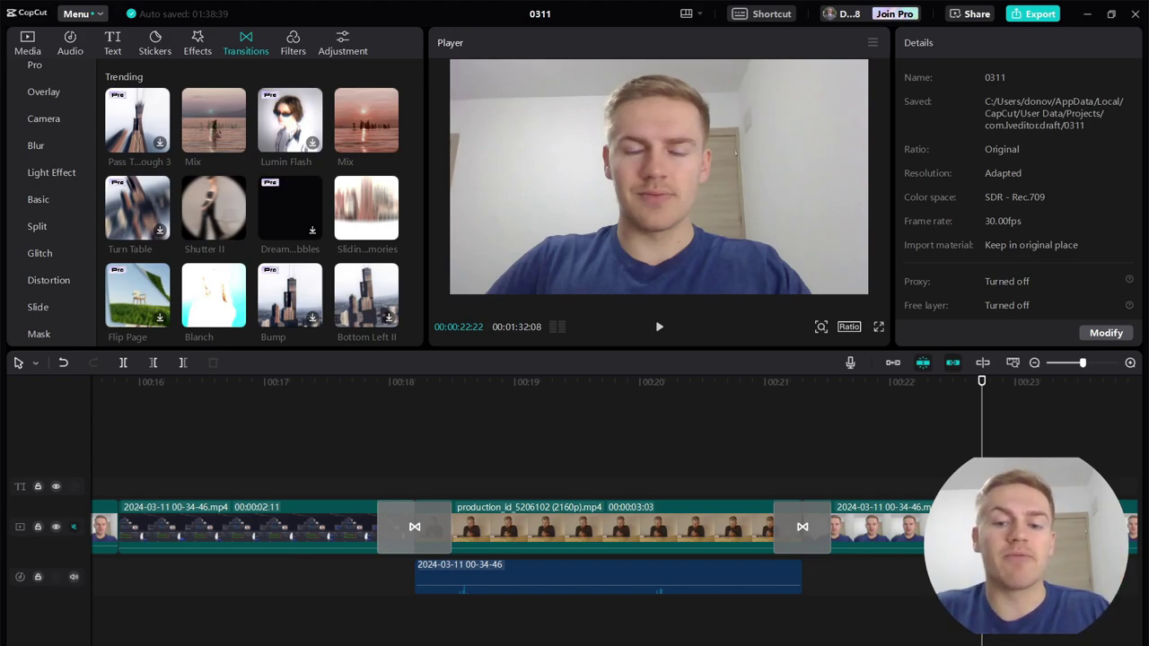
Step: Unmute the main video track and preview the talking head from 00:30:22
scroll(735, 437, "right", 10)
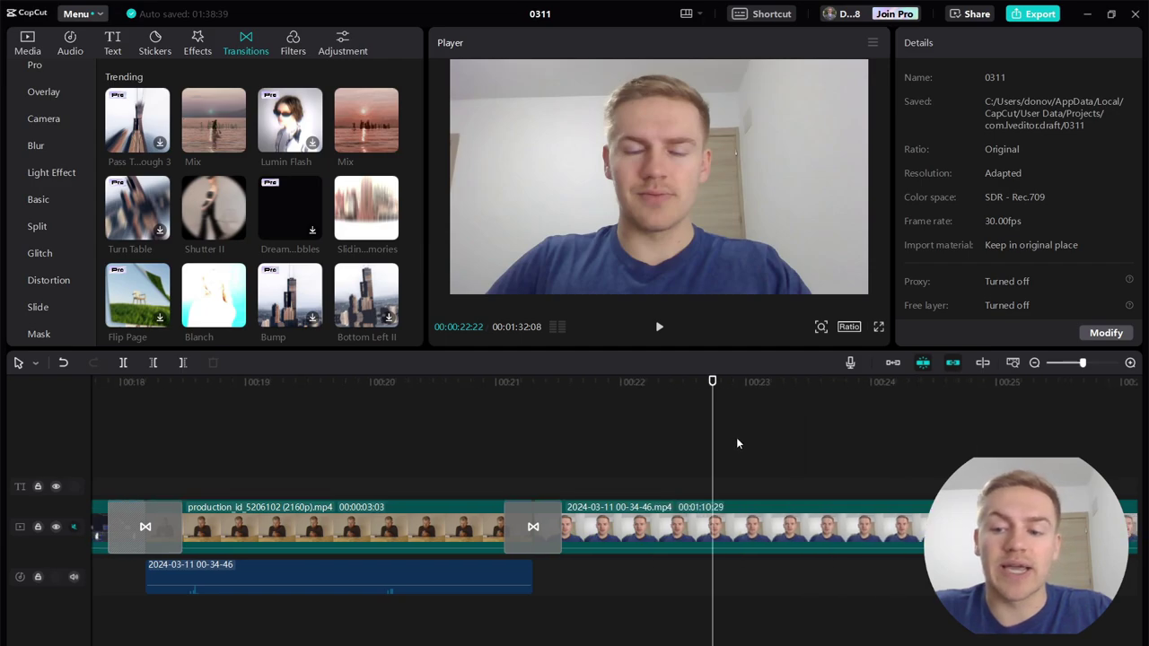
left_click(732, 460)
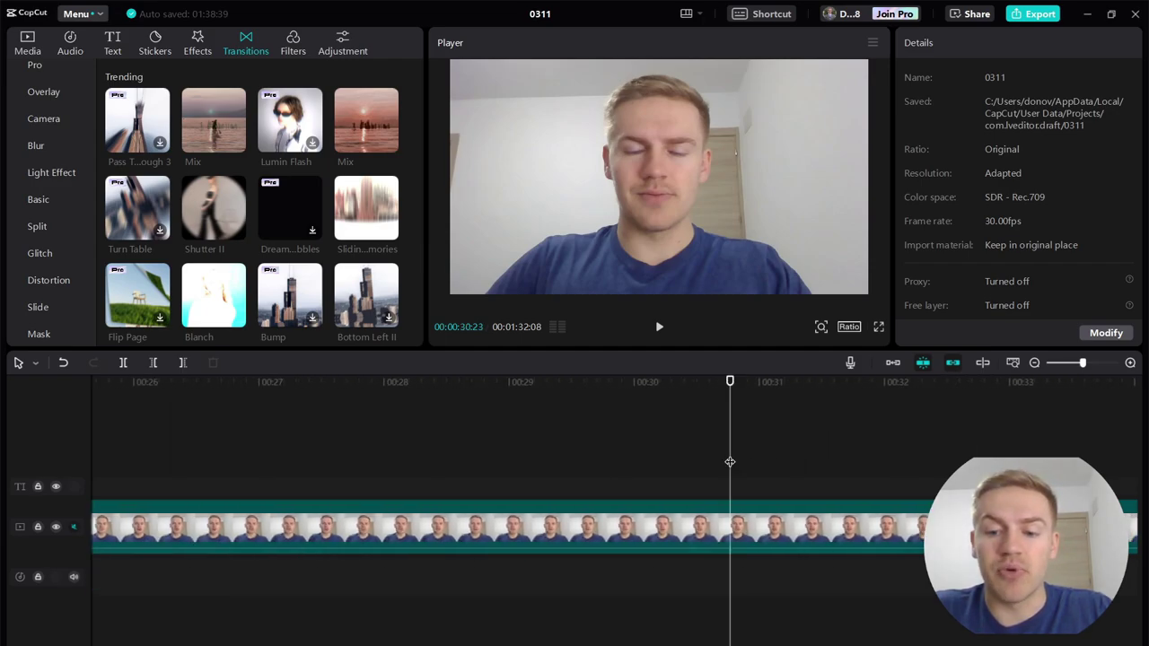
left_click(808, 462)
scroll(587, 475, "right", 2)
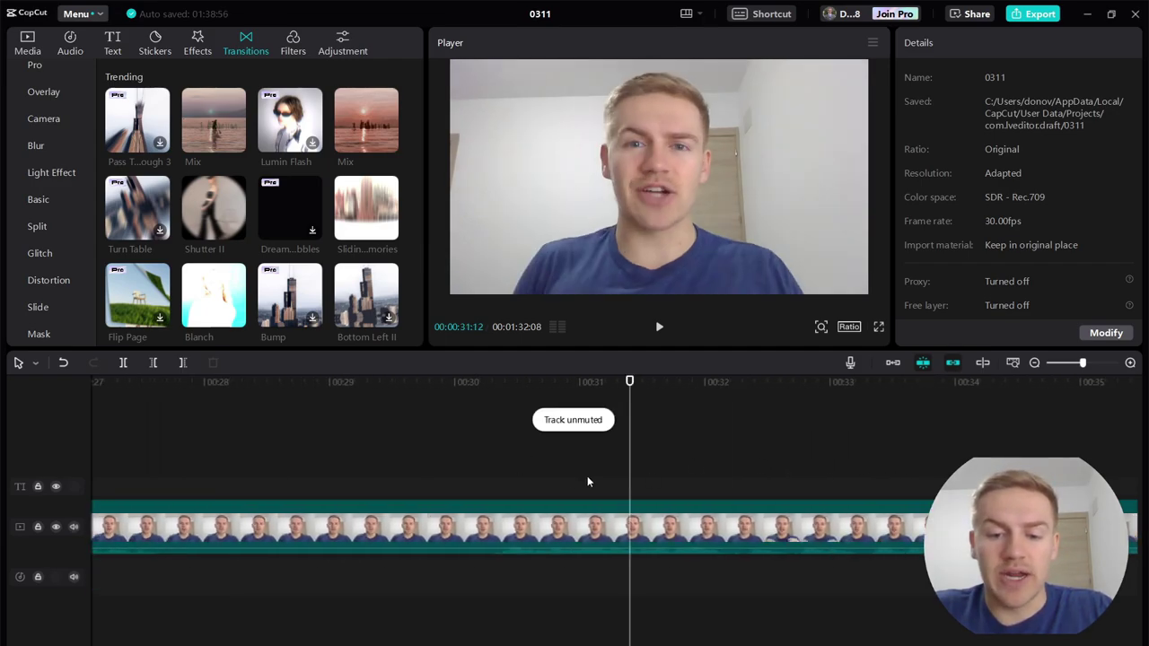
left_click(545, 472)
key("space")
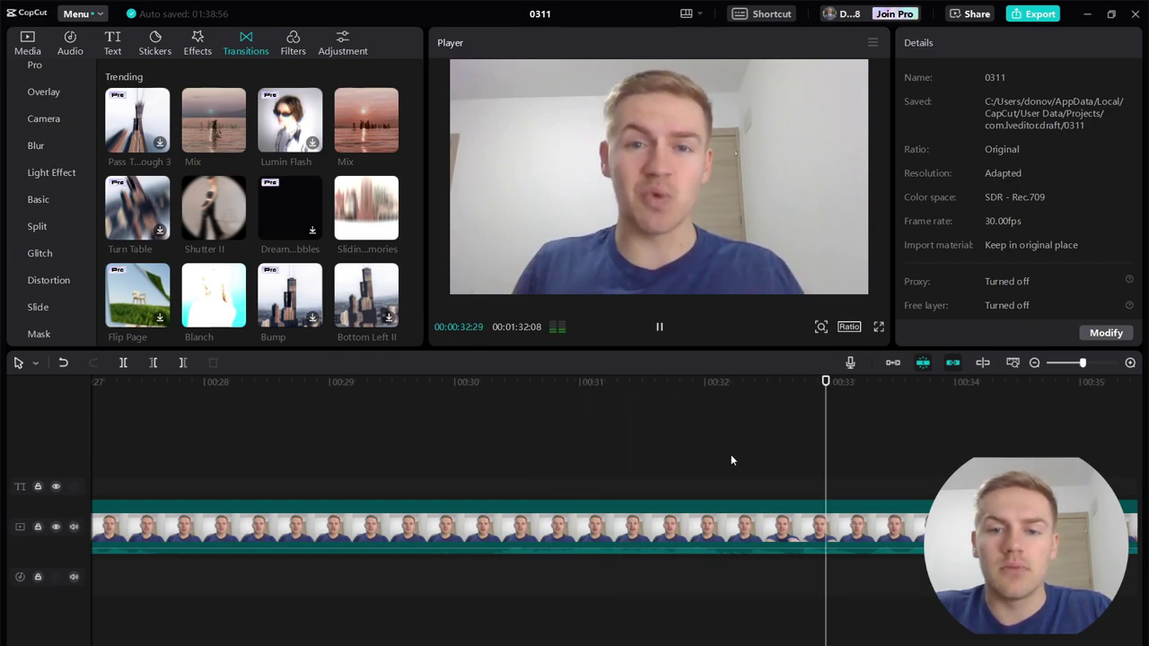
key("space")
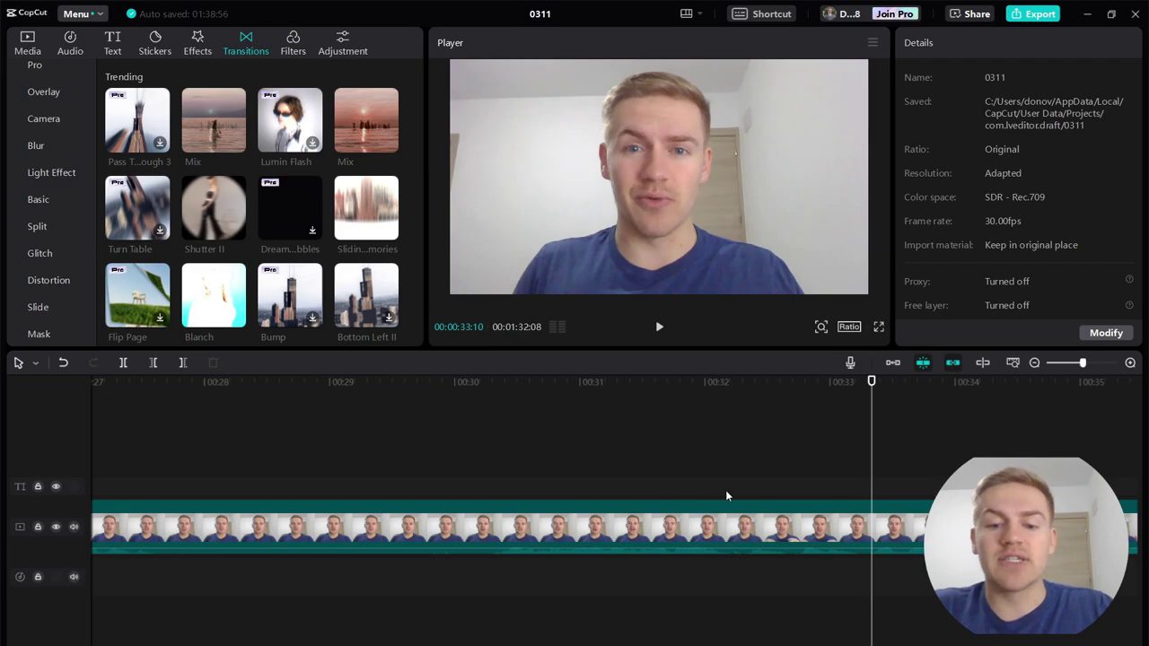
Step: Split the talking-head clip at about 00:30
scroll(709, 493, "right", 1)
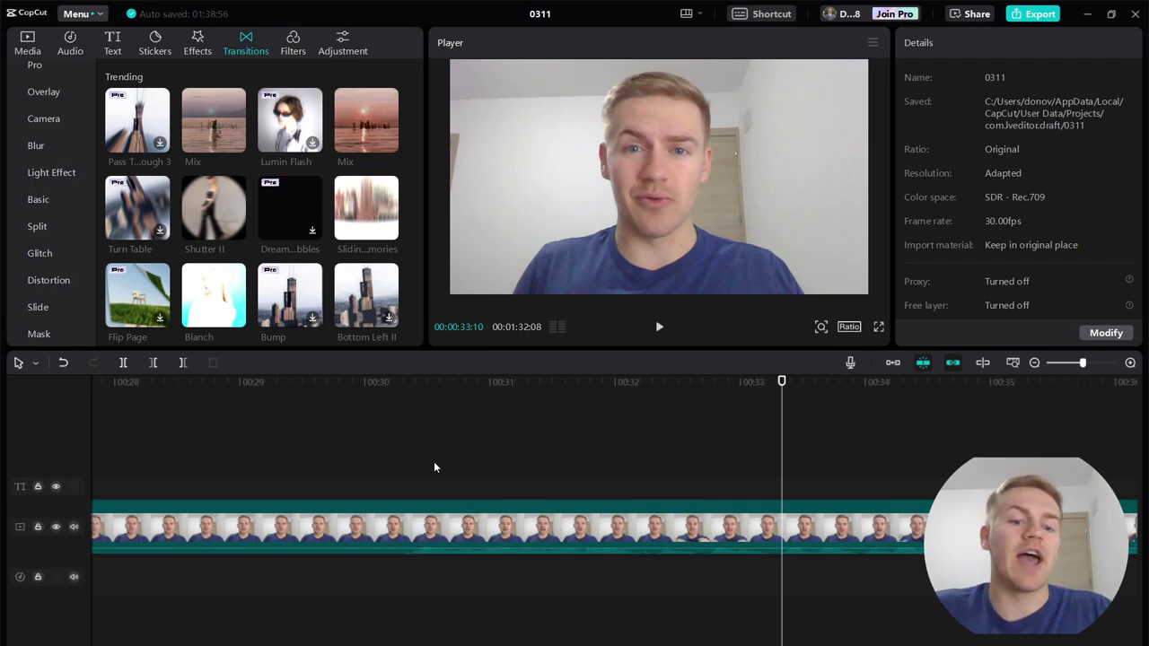
left_click(402, 489)
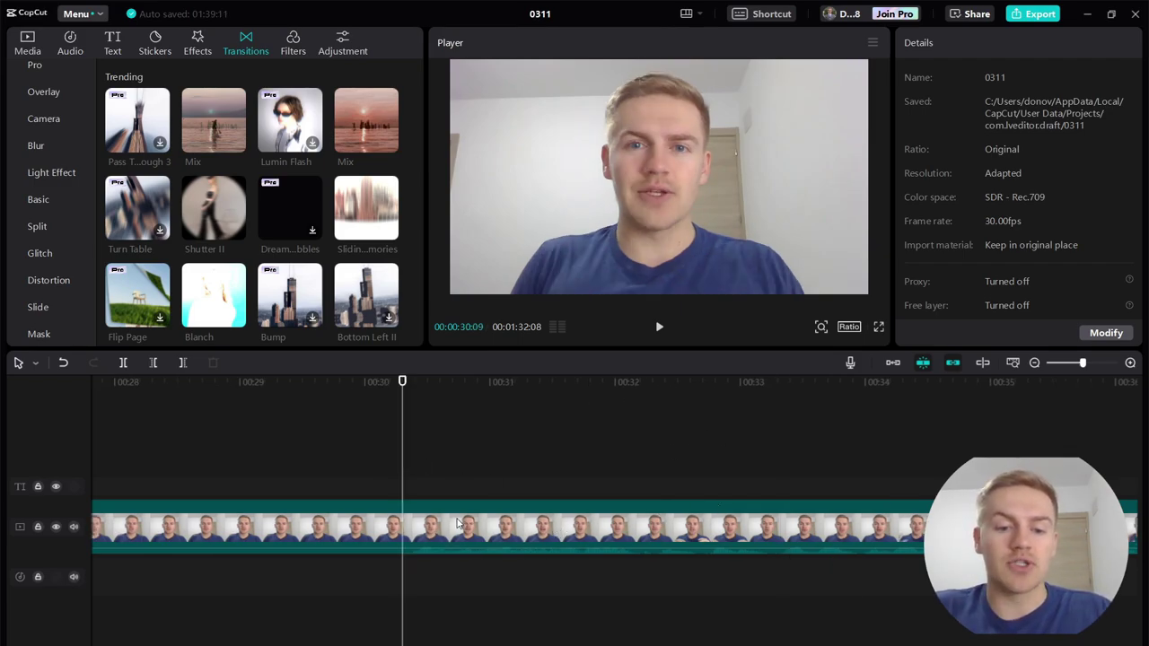
left_click(436, 526)
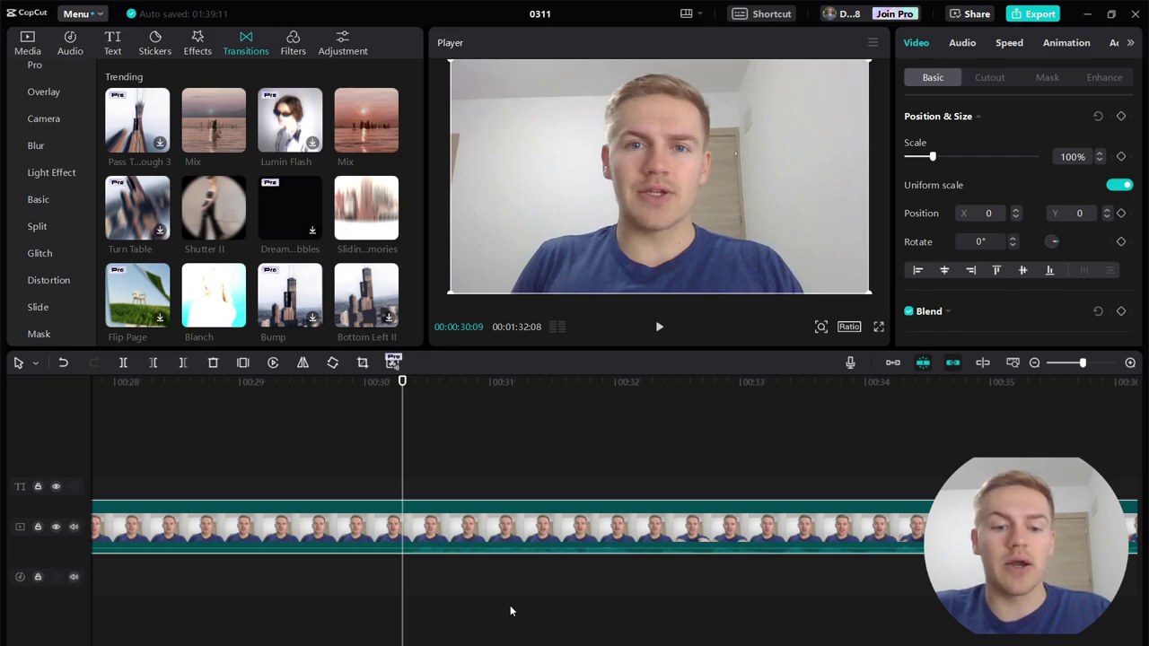
key("ctrl+b")
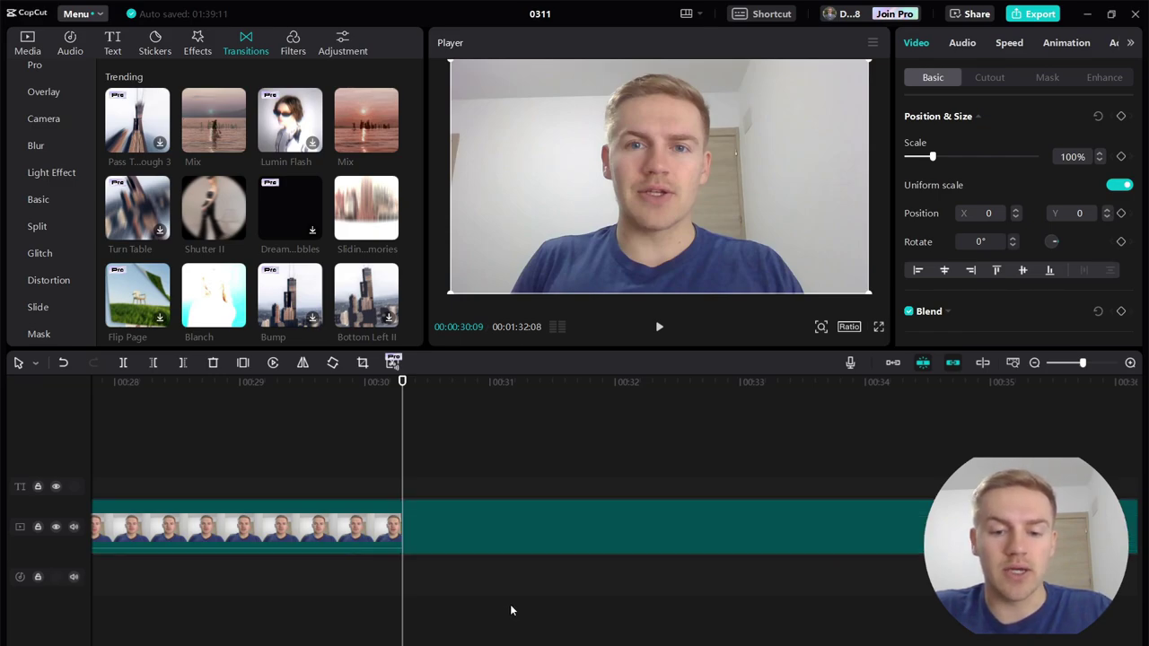
Step: Split the clip again at 00:34:10, isolating a four-second section
left_click(906, 489)
left_click(900, 525)
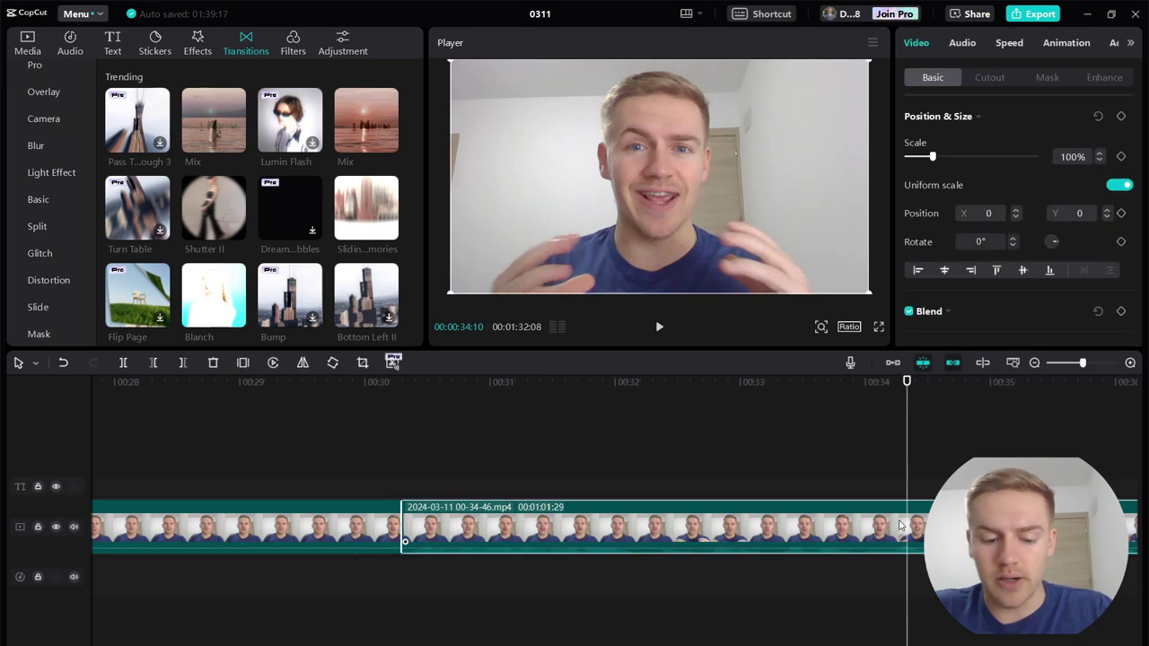
key("ctrl+b")
Step: Place the production clip above at 00:30, trimmed to end at 00:34:10
left_click(36, 46)
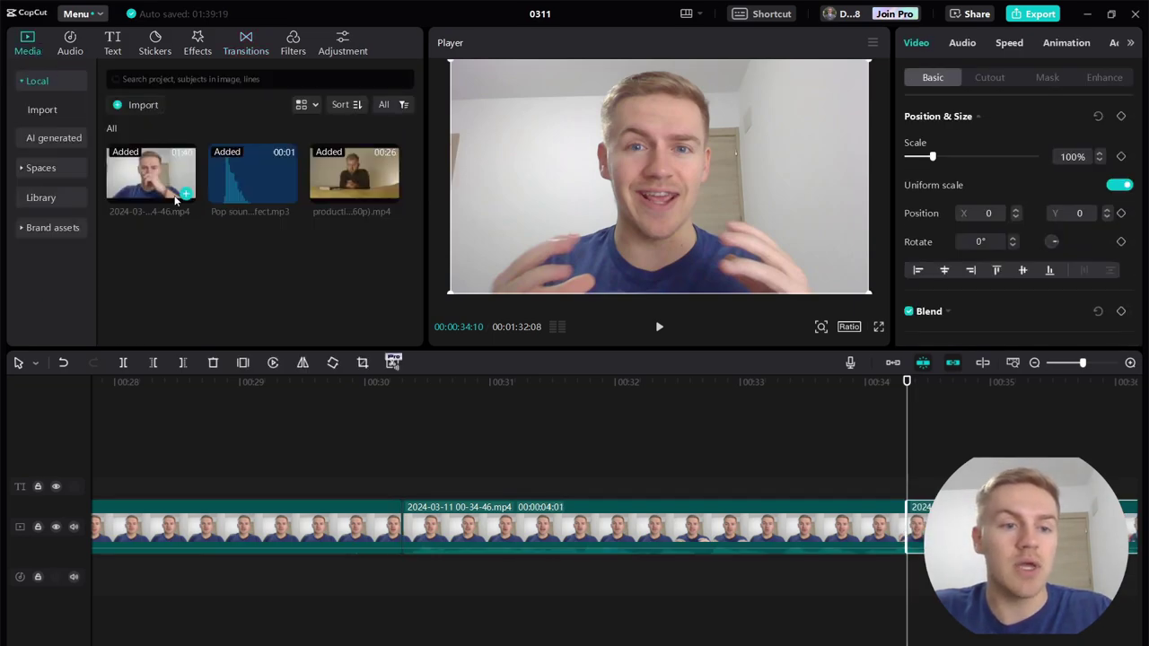
left_click_drag(359, 178, 406, 475)
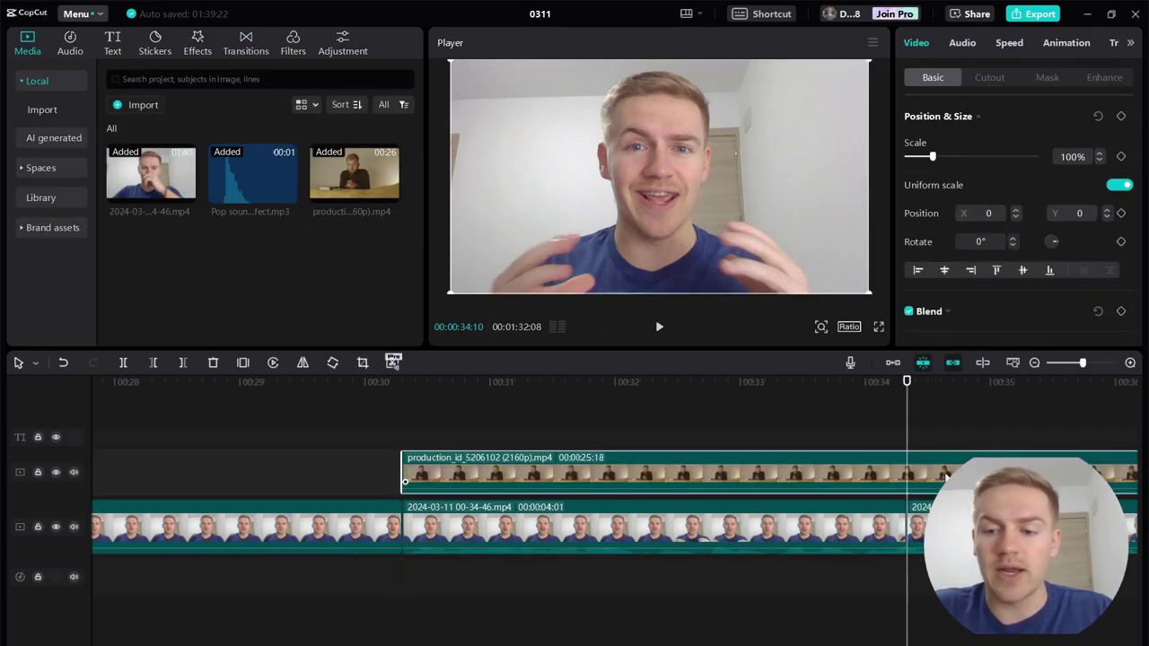
key("ctrl+b")
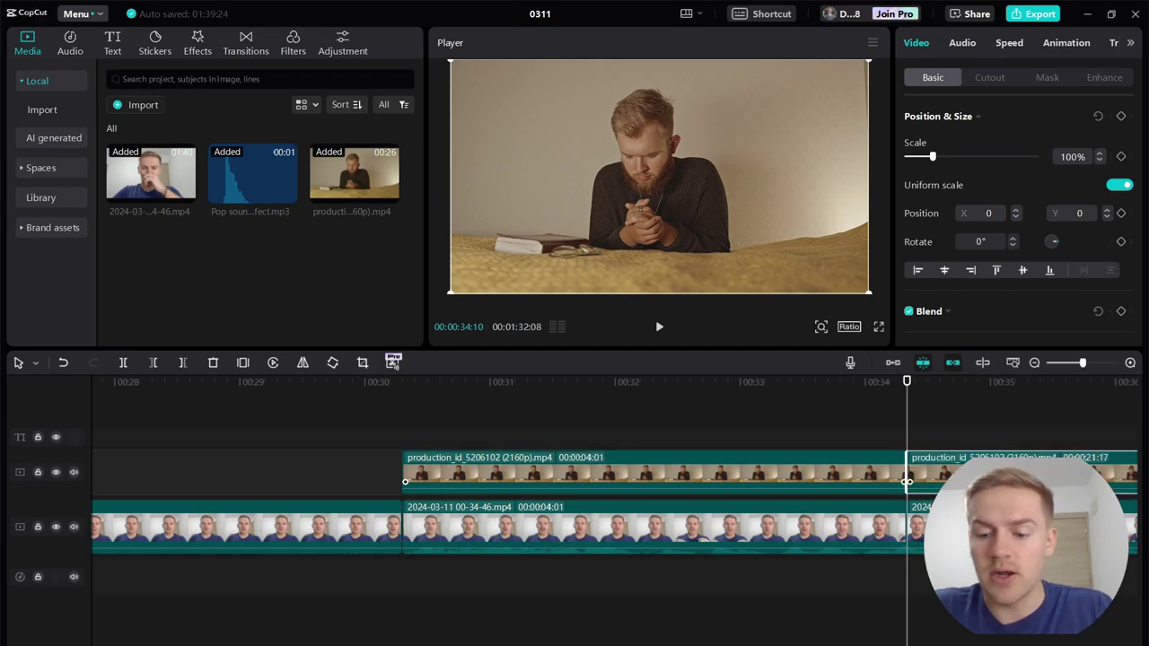
key("Delete")
left_click(671, 474)
Step: Extract the talking-head section's audio, delete the section, and move the B-roll into the gap
left_click(673, 536)
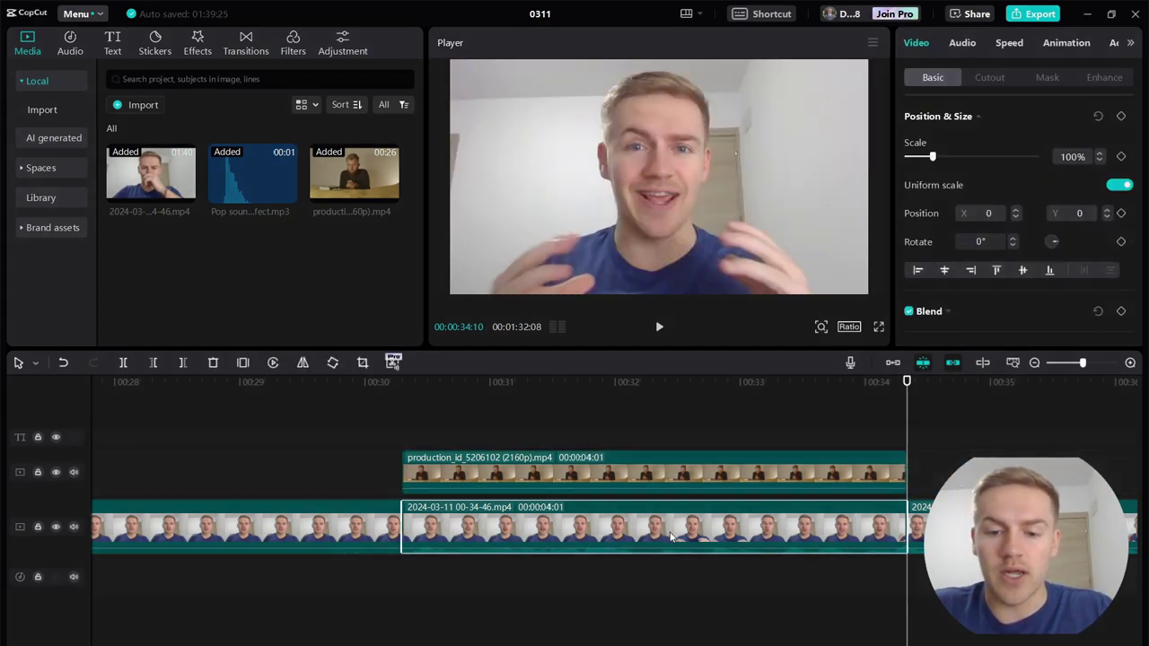
right_click(684, 536)
left_click(688, 536)
key("Delete")
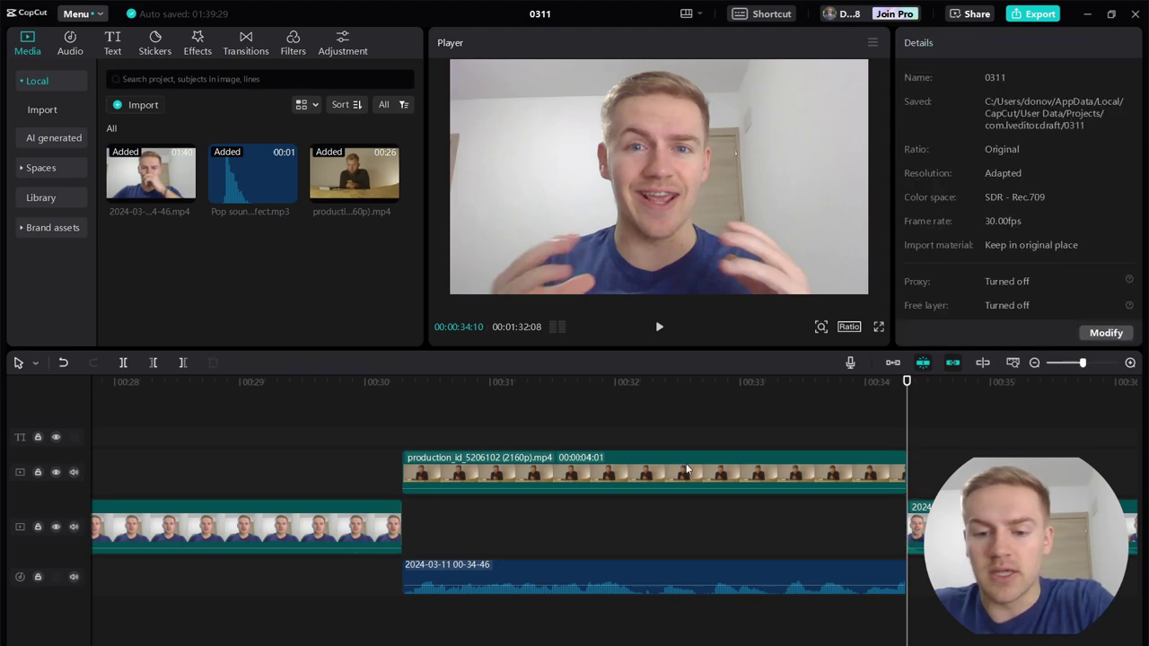
left_click_drag(689, 474, 689, 527)
Step: Add Mix transitions on the cuts before and after the B-roll
left_click(251, 47)
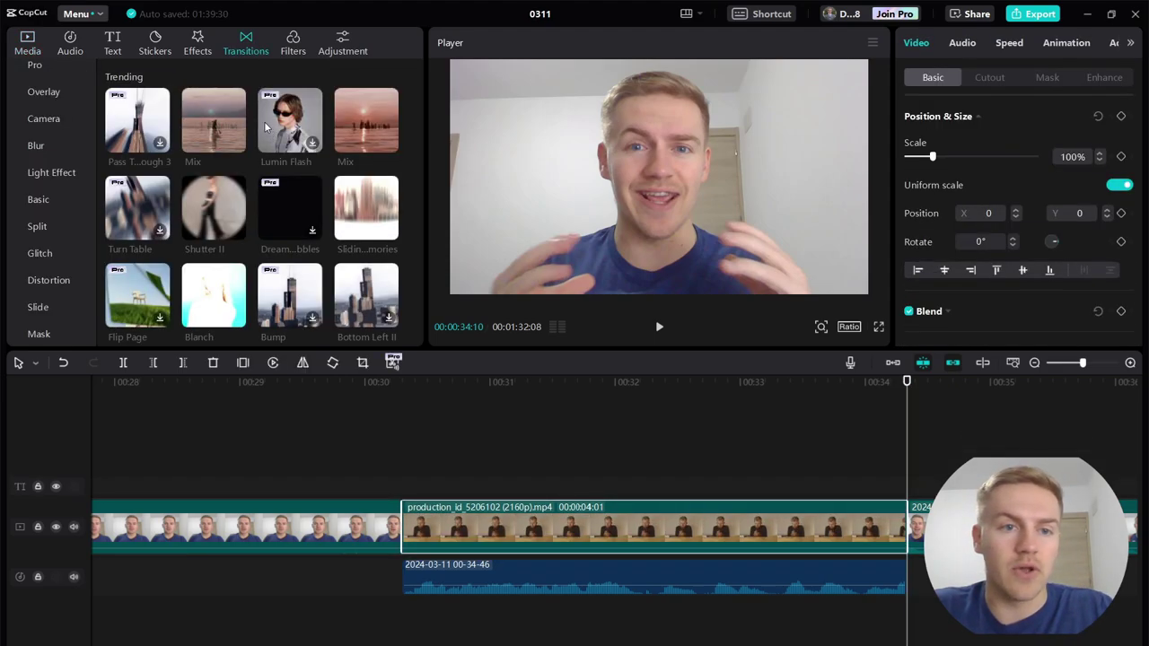
left_click_drag(220, 104, 402, 527)
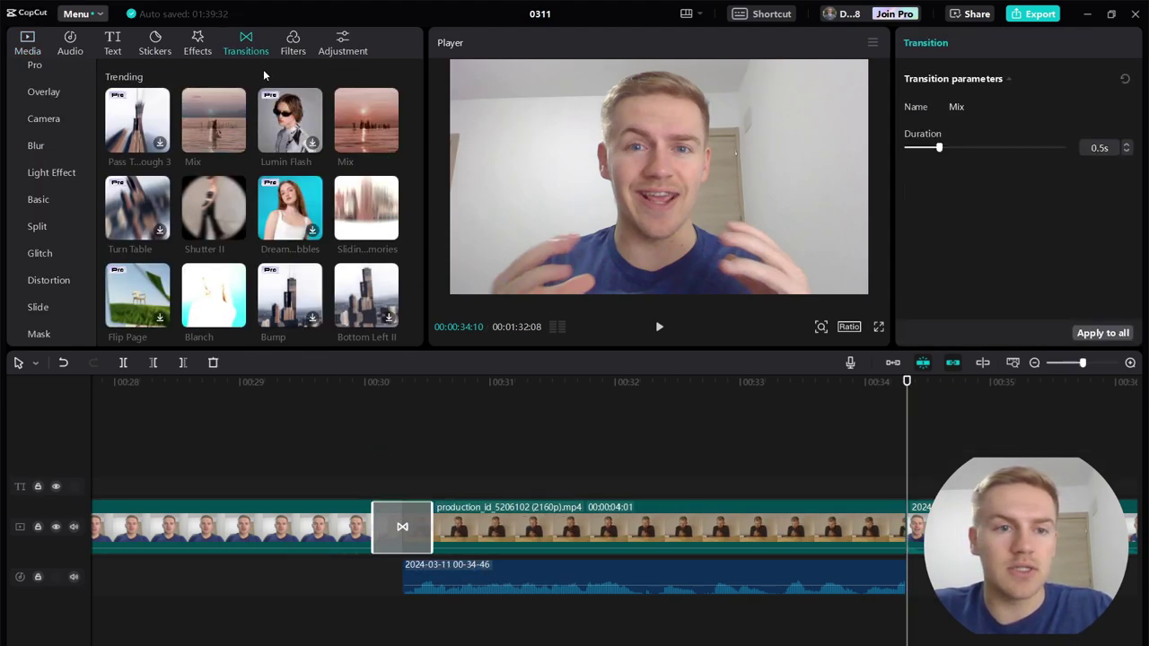
left_click_drag(290, 119, 892, 526)
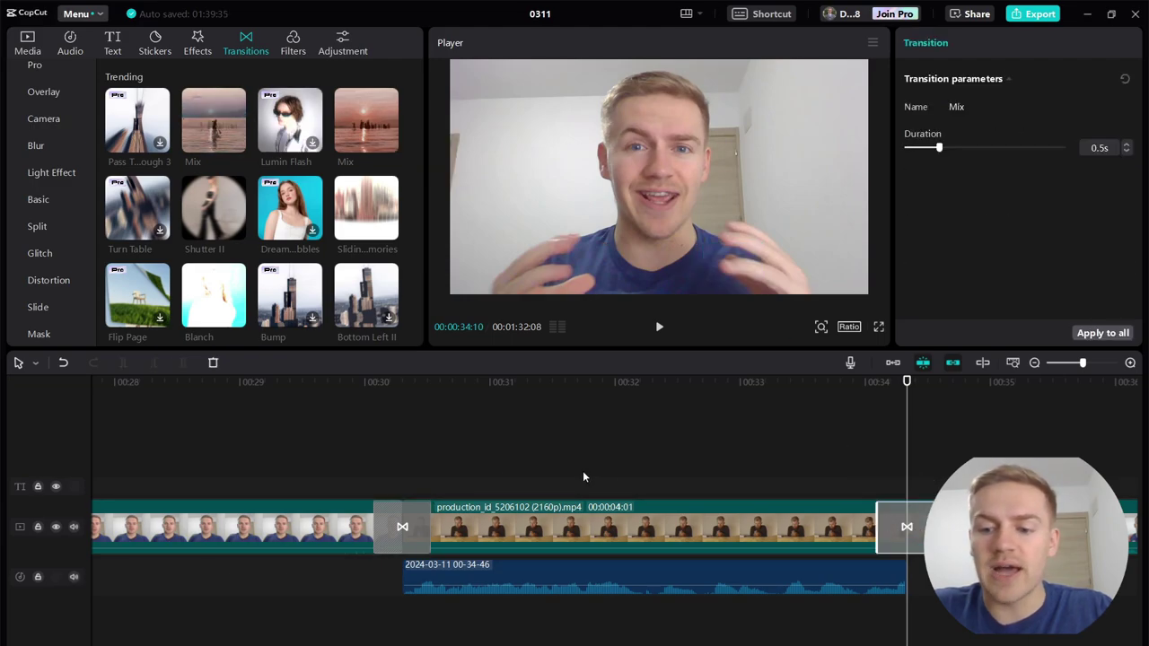
left_click(331, 459)
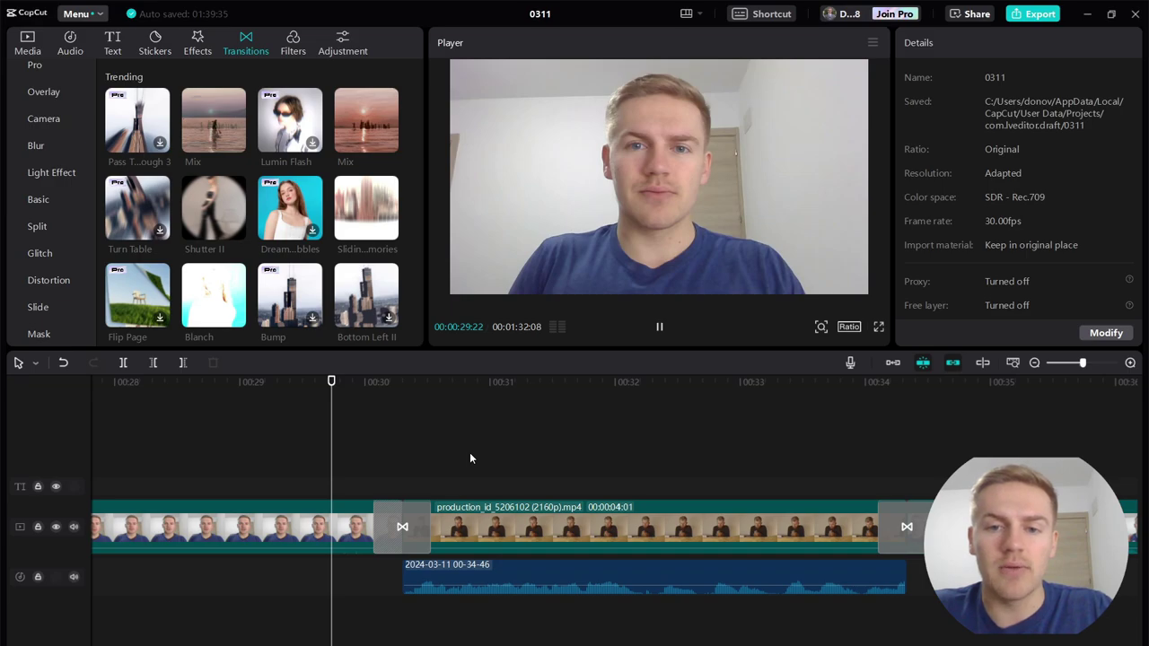
key("space")
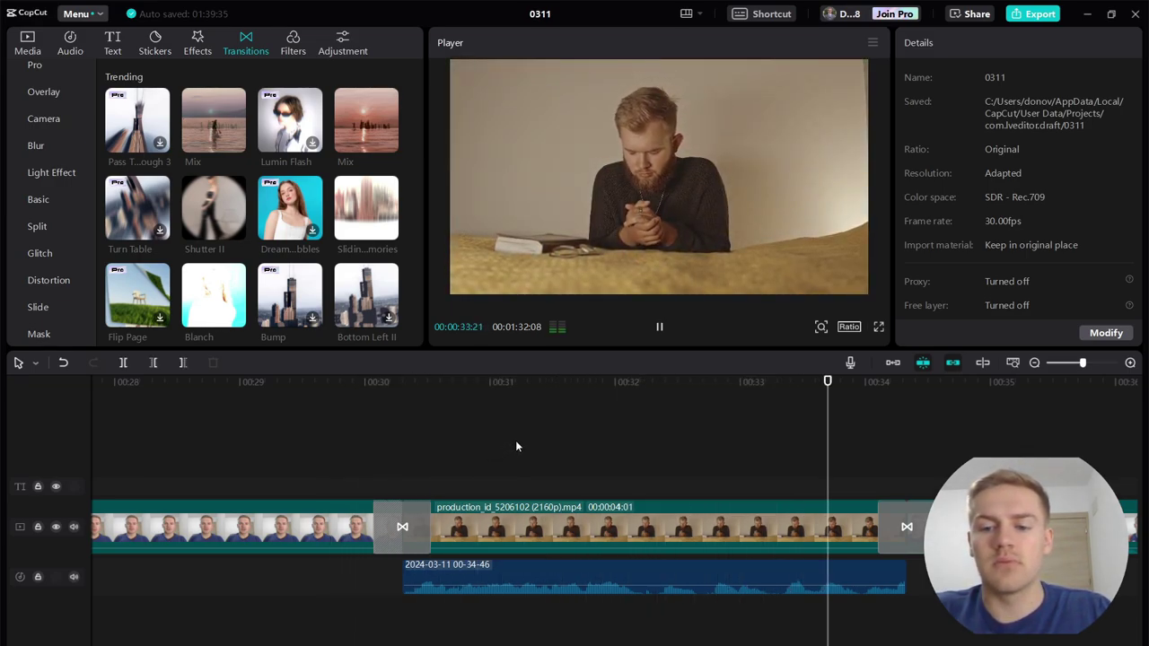
key("space")
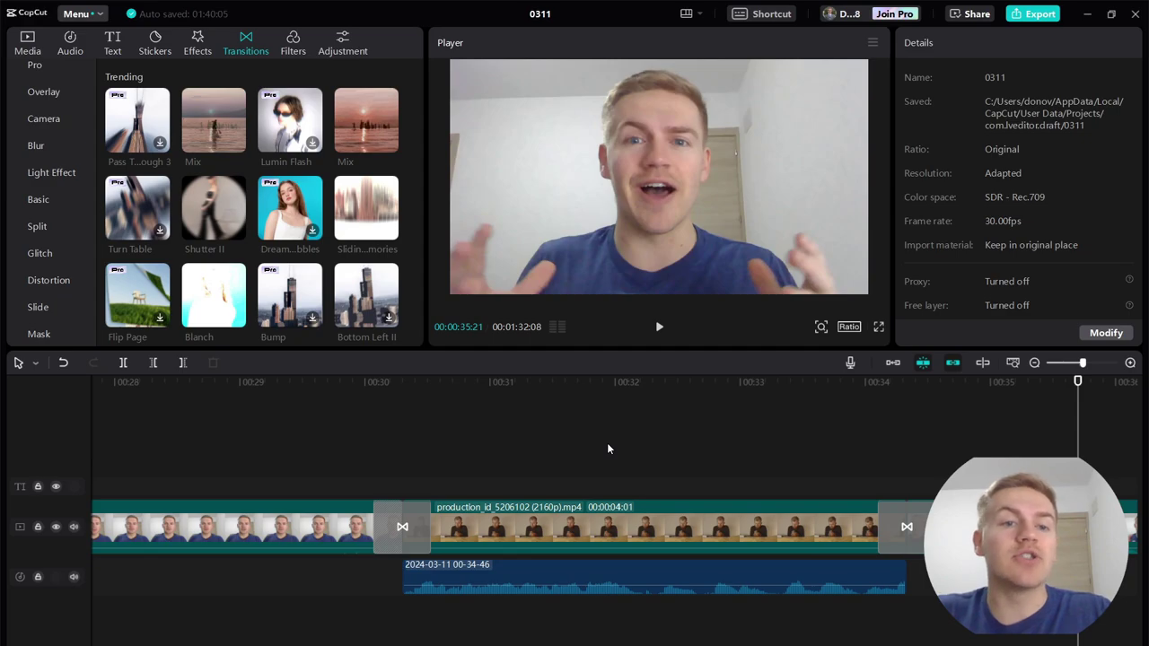
scroll(634, 462, "right", 3)
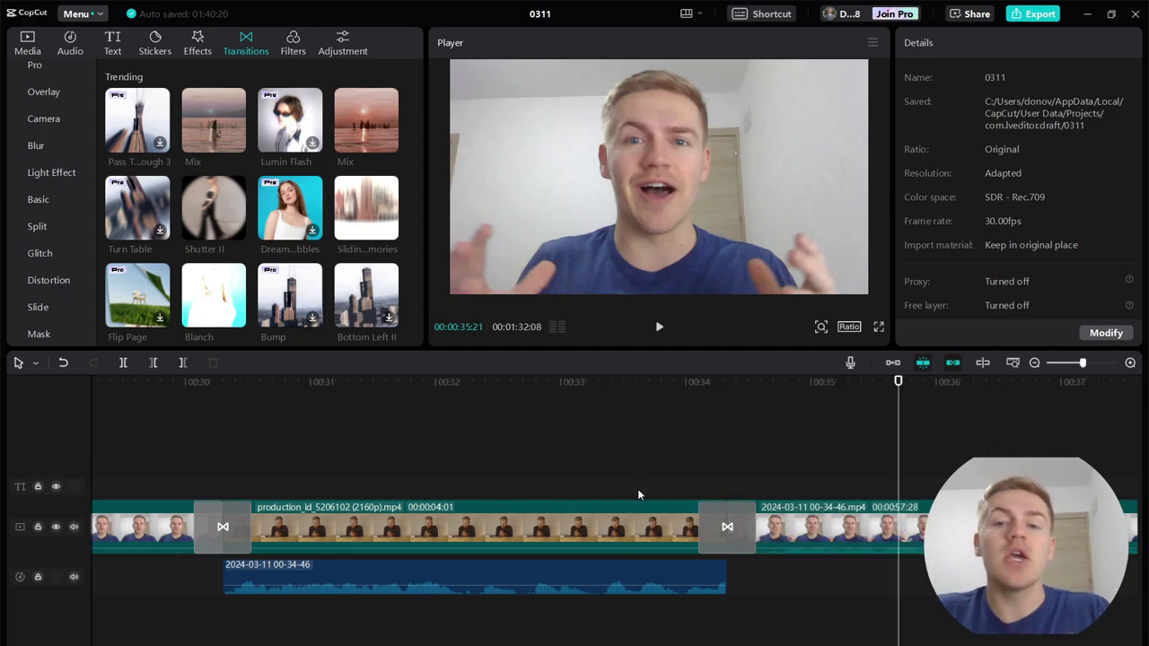
scroll(630, 519, "left", 5)
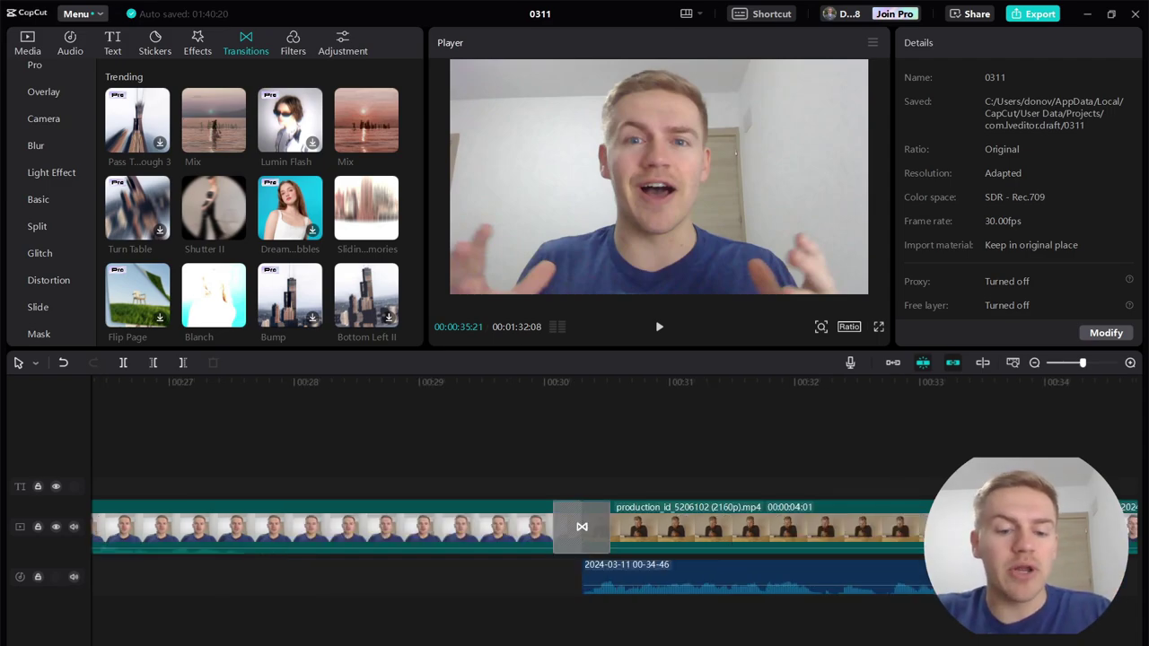
scroll(574, 527, "left", 20)
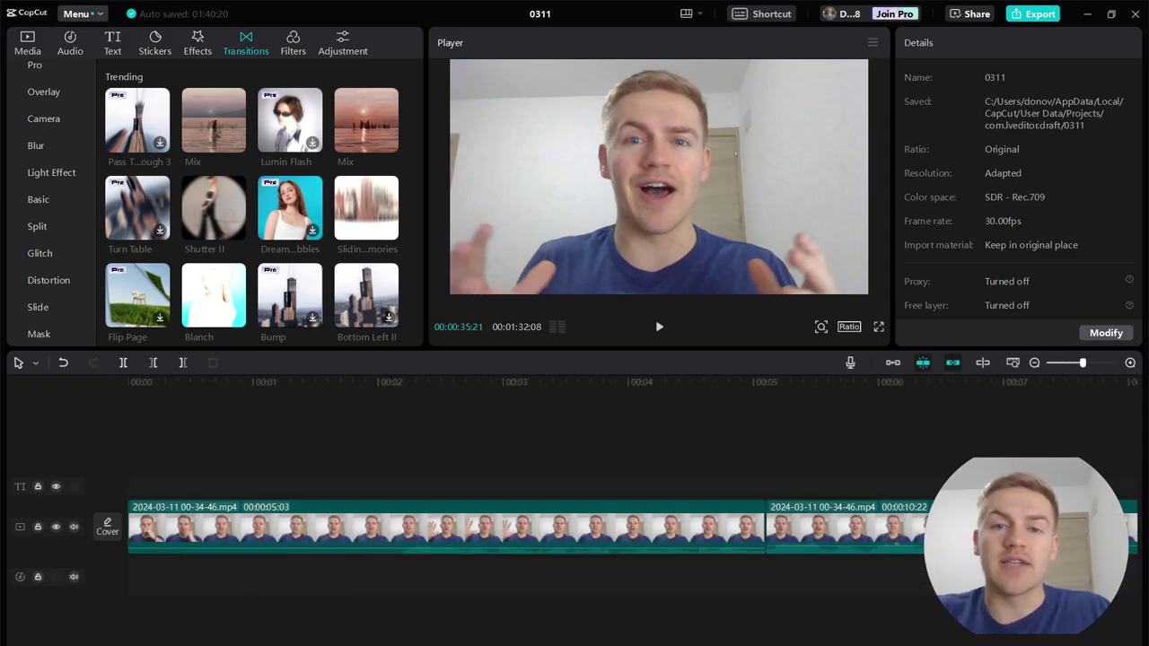
scroll(574, 527, "right", 15)
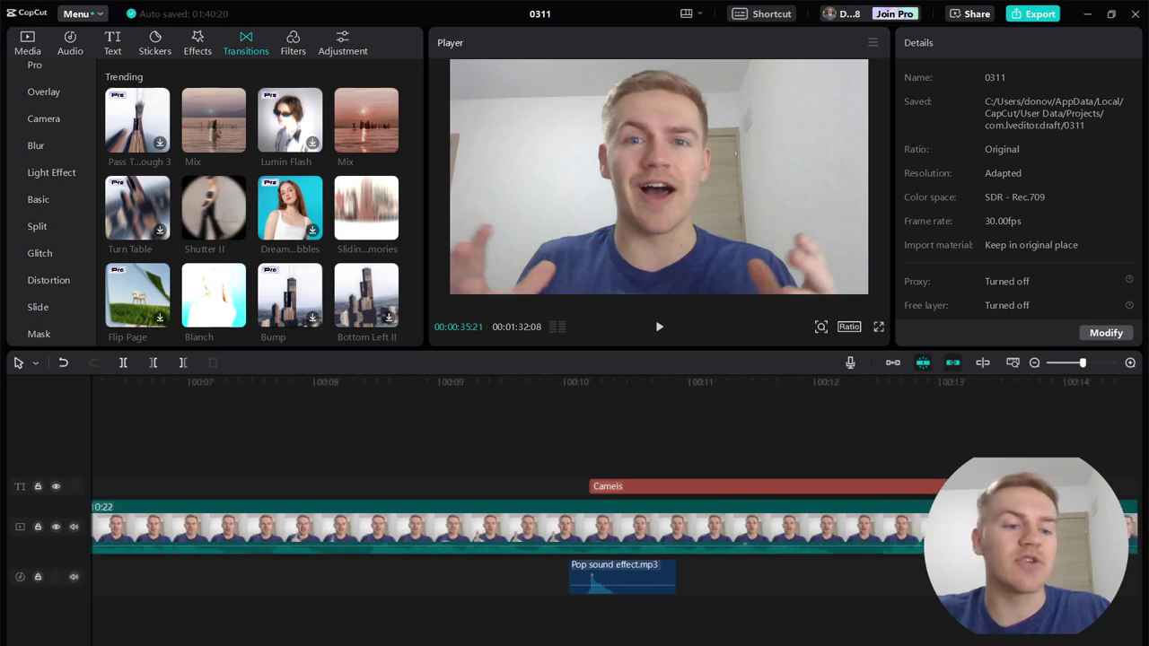
scroll(575, 527, "left", 15)
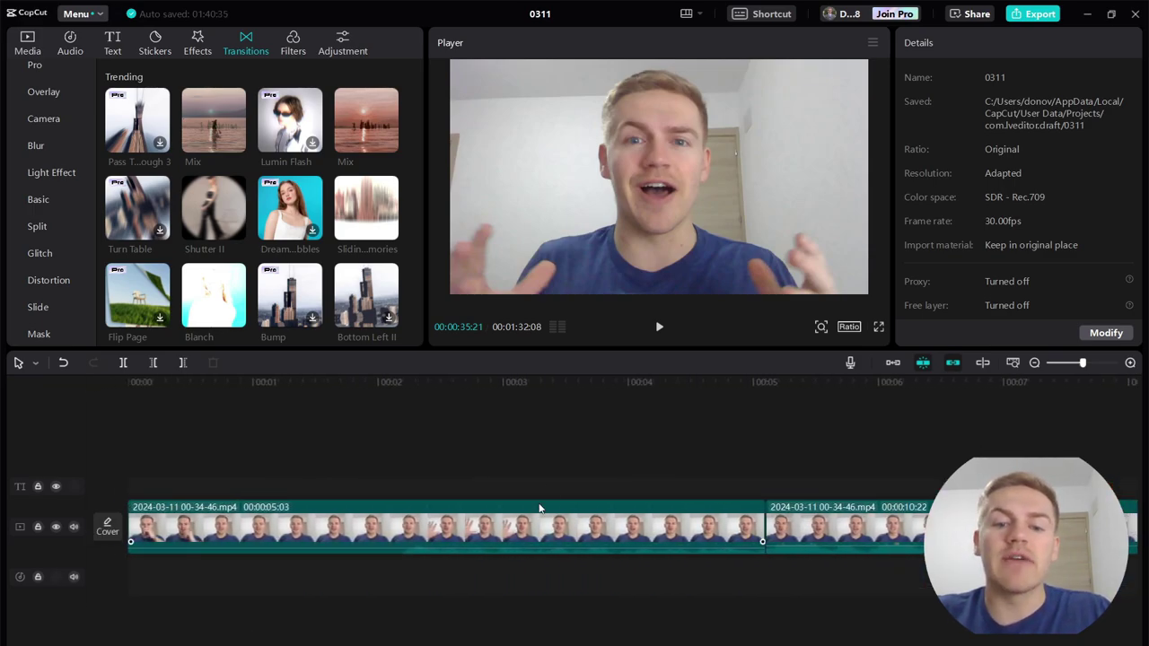
scroll(560, 450, "down", 5)
scroll(558, 452, "down", 5)
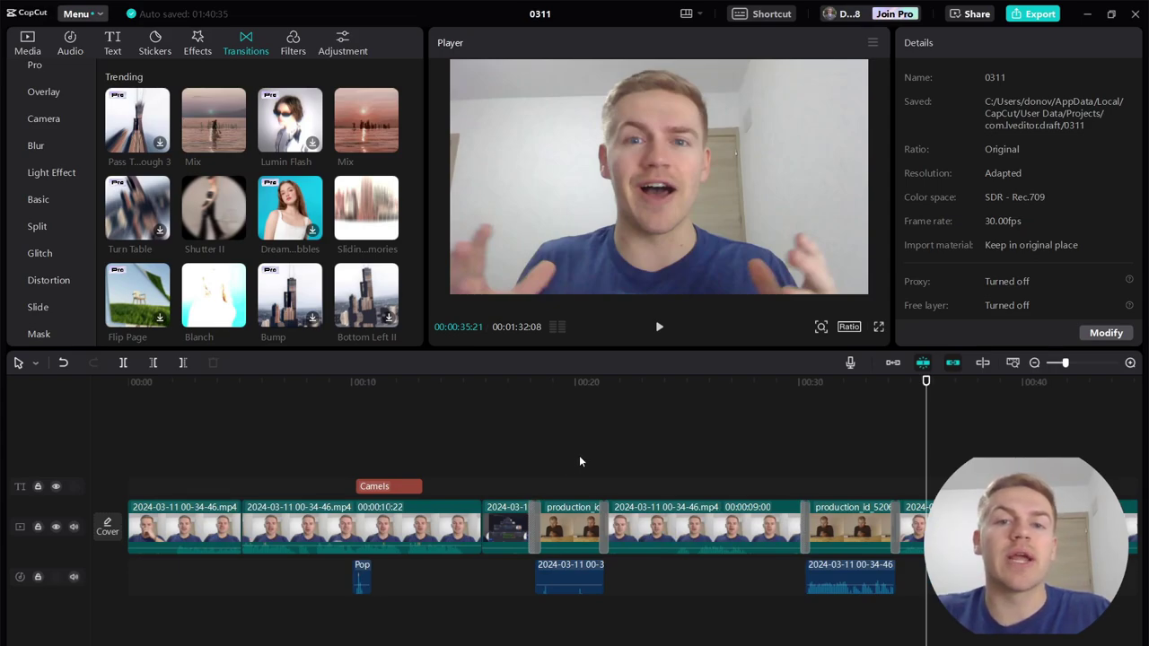
scroll(645, 444, "down", 4)
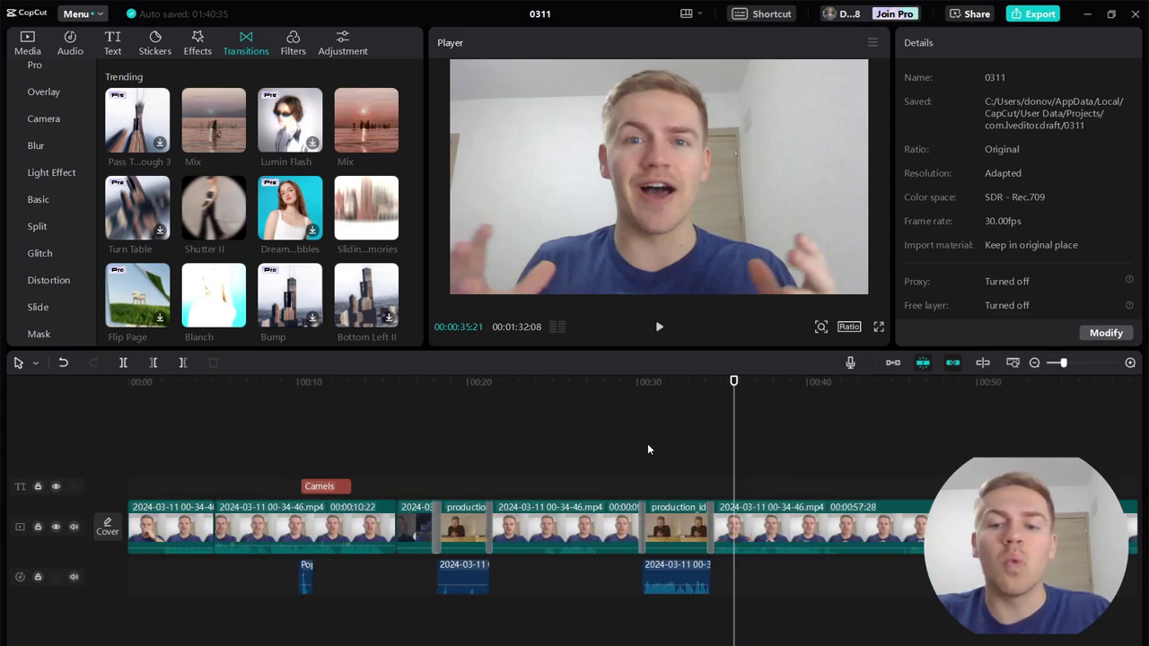
scroll(646, 443, "down", 2)
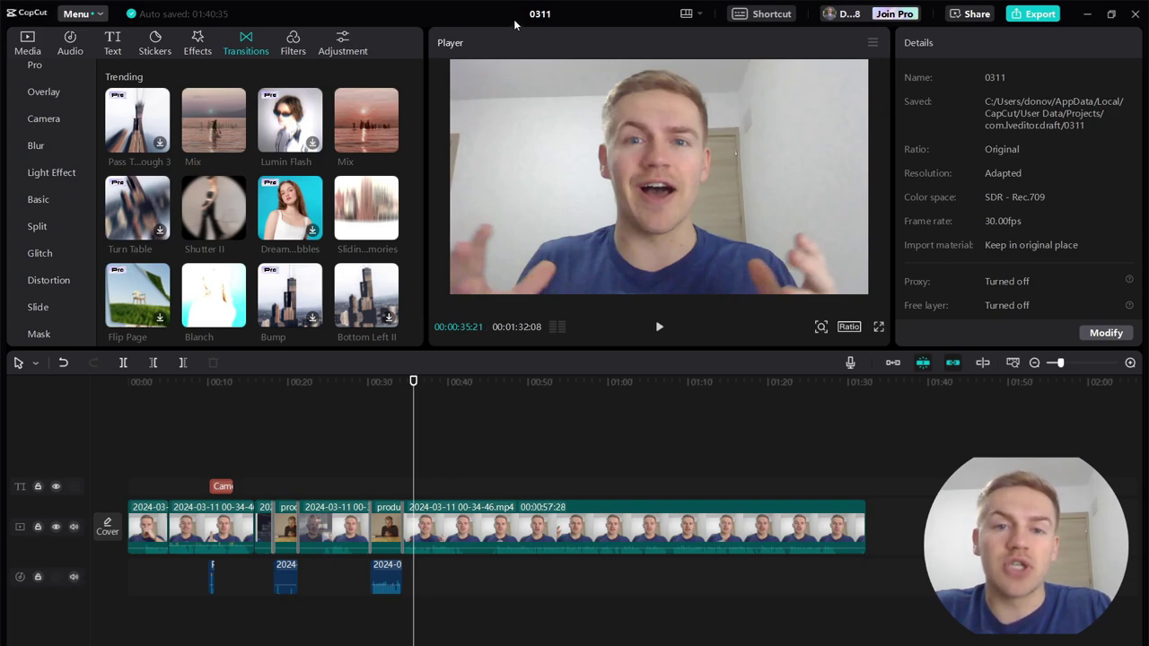
Step: Change the project title from 0311 to 'camels'
left_click(549, 13)
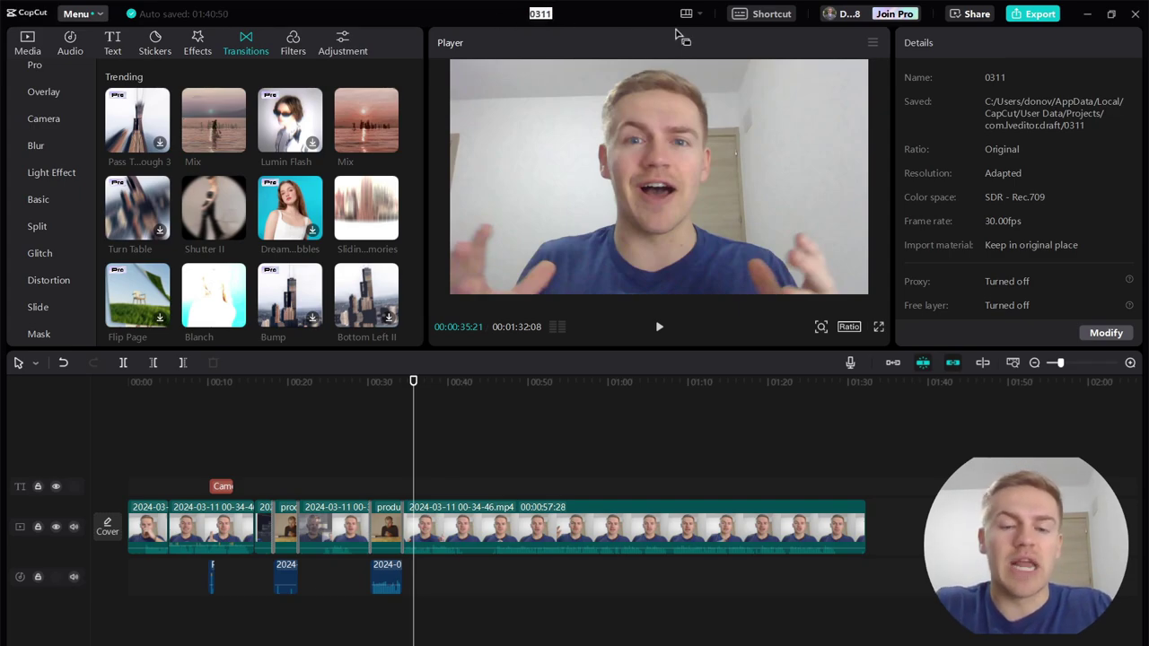
type("camels")
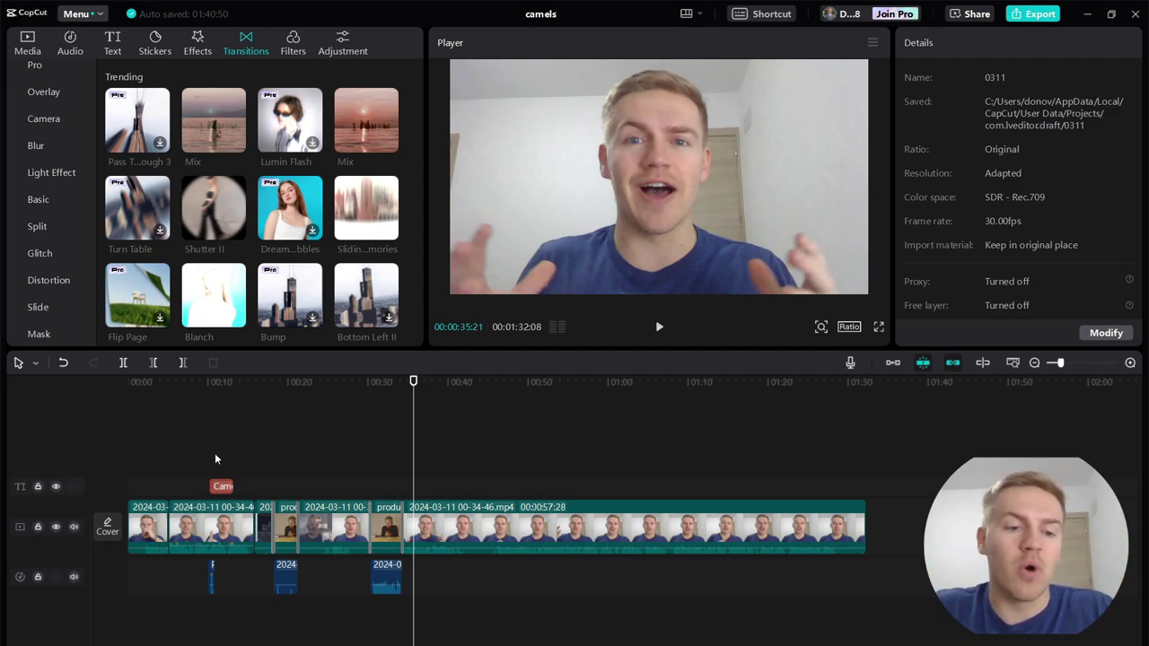
left_click(215, 456)
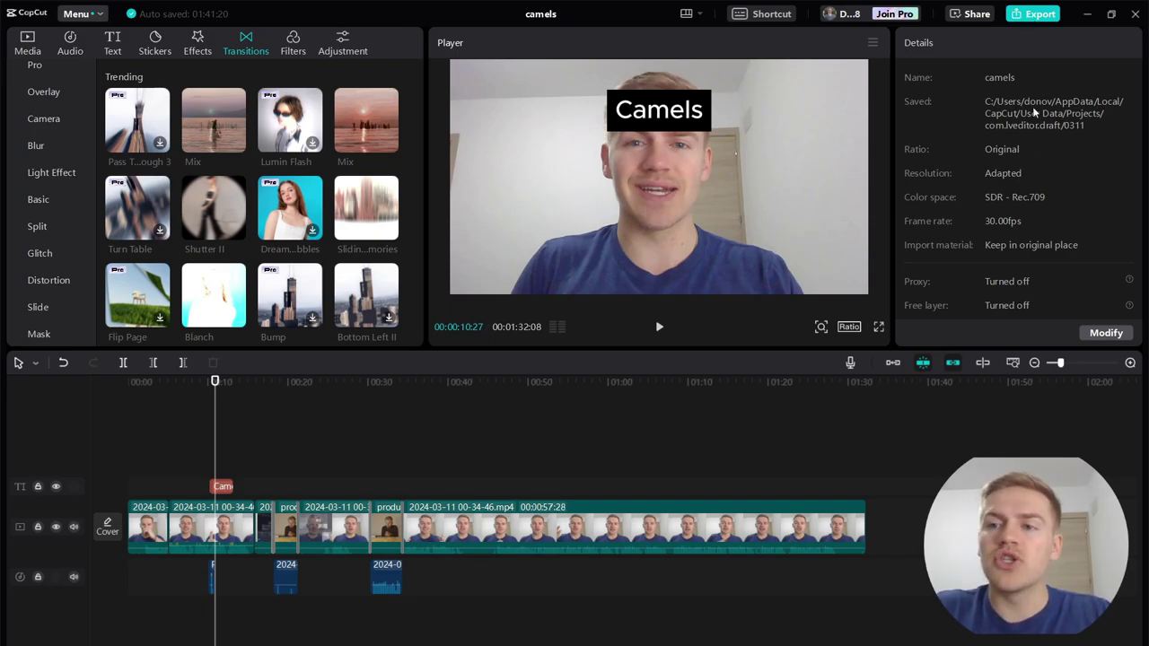
Step: Set the export to 60fps at 1080P and retitle it 'camel watermelon'
left_click(1029, 15)
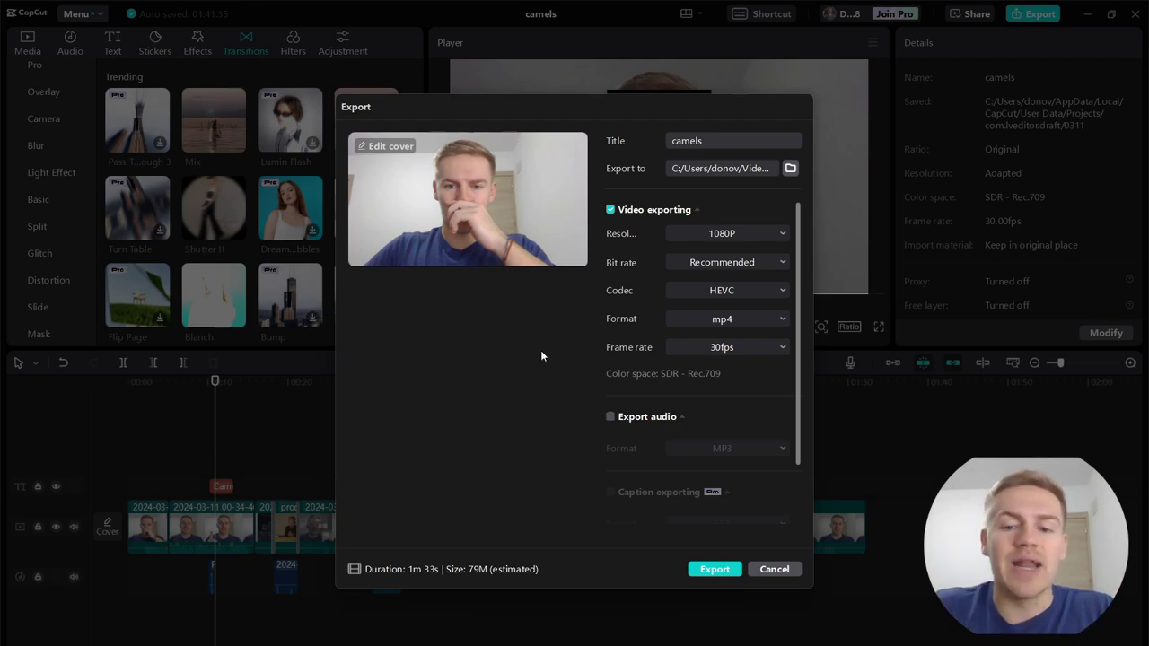
left_click(730, 352)
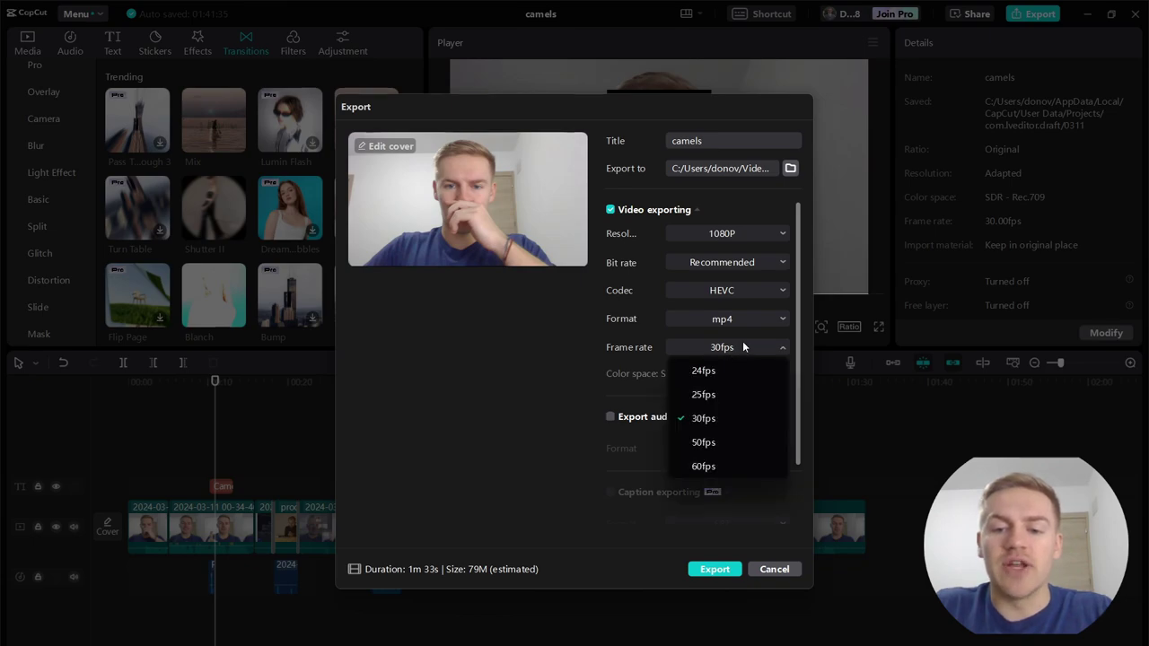
left_click(708, 464)
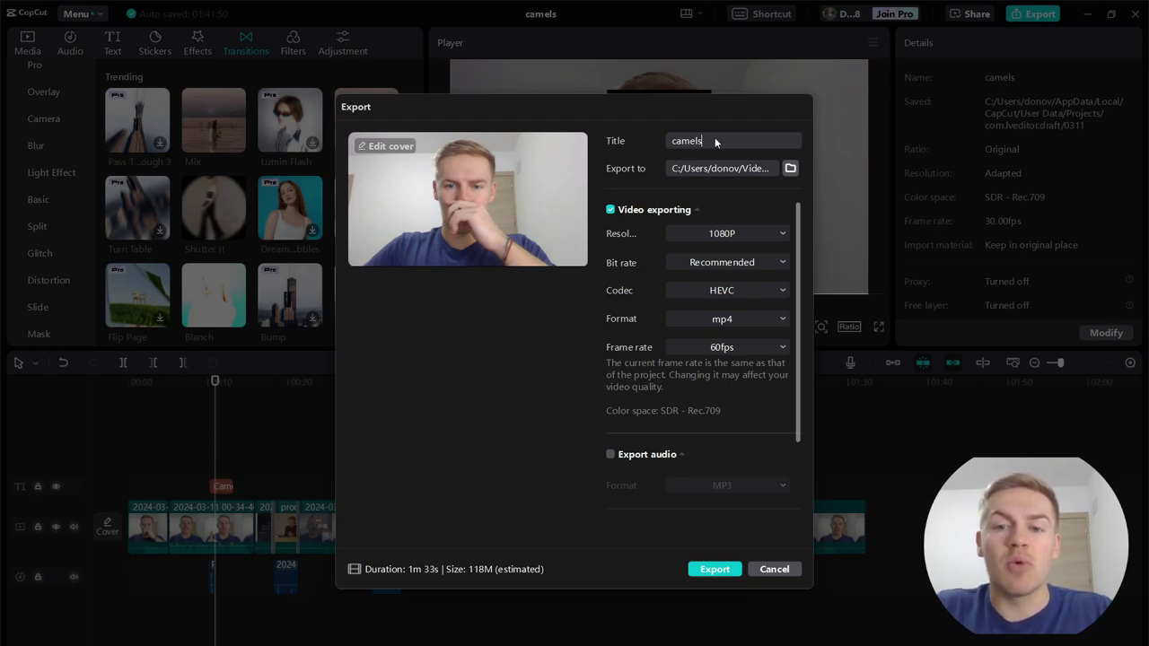
key("BackSpace")
key("BackSpace")
key("BackSpace")
key("BackSpace")
key("BackSpace")
key("BackSpace")
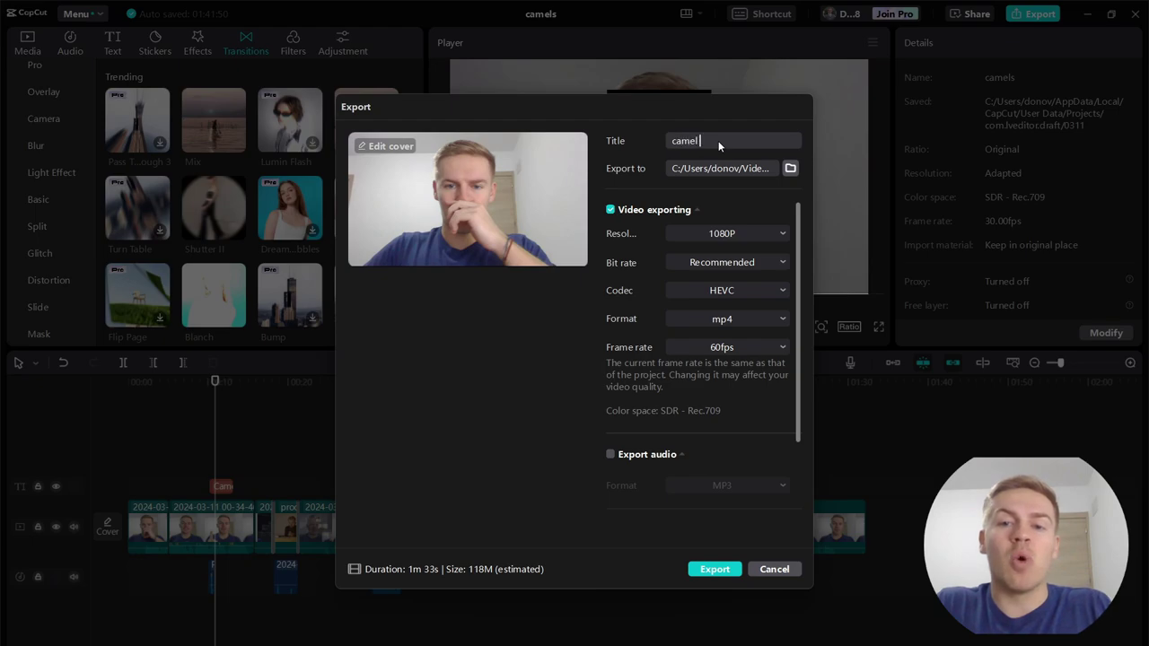
type("watermelon")
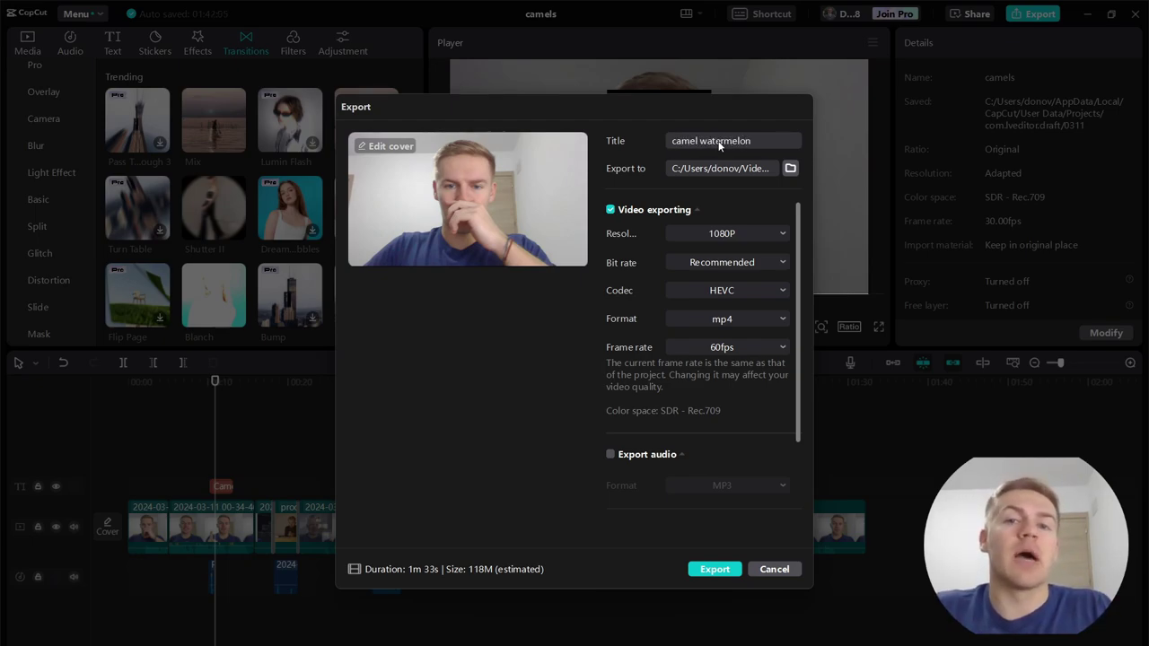